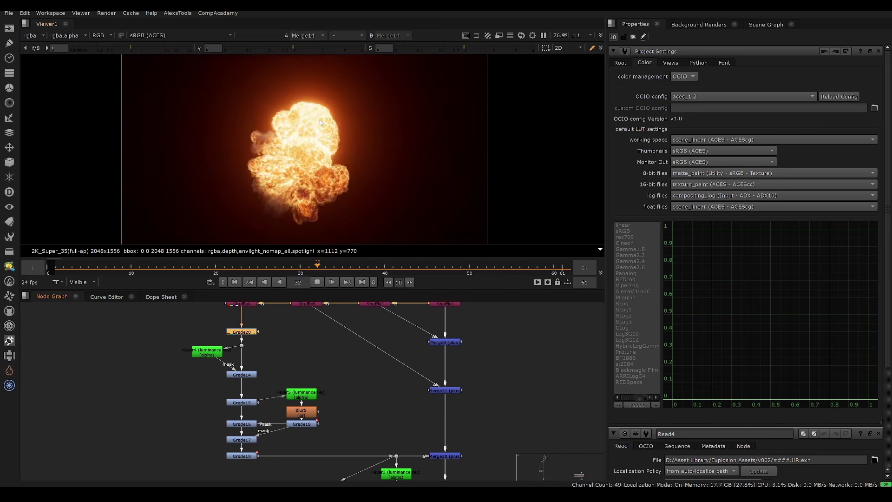
Step: Review the explosion composite's playback and its node graph around the Read4, shuffle, grade and merge nodes
middle_click_drag(450, 420, 388, 483)
middle_click_drag(343, 349, 301, 386)
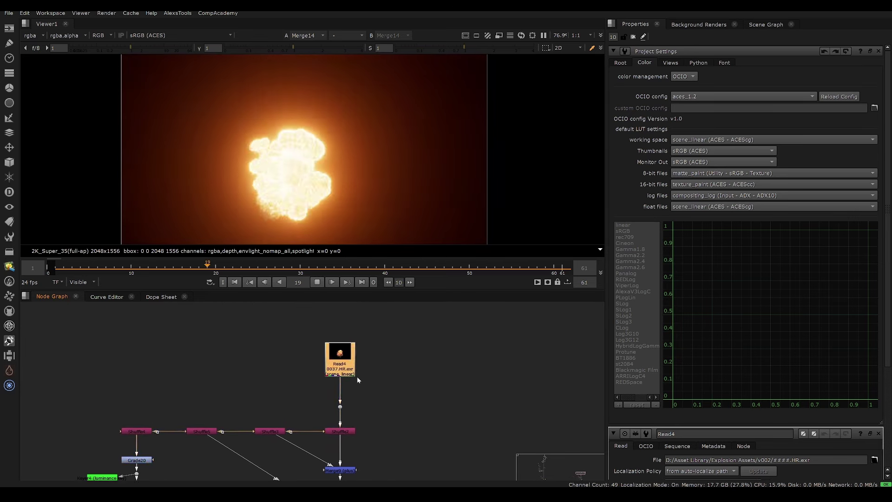
scroll(357, 377, "up", 2)
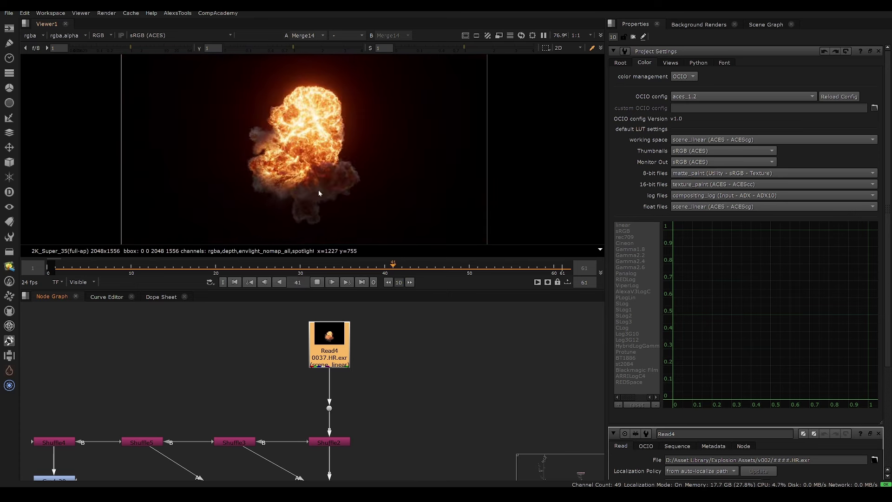
scroll(366, 377, "down", 3)
scroll(372, 371, "up", 3)
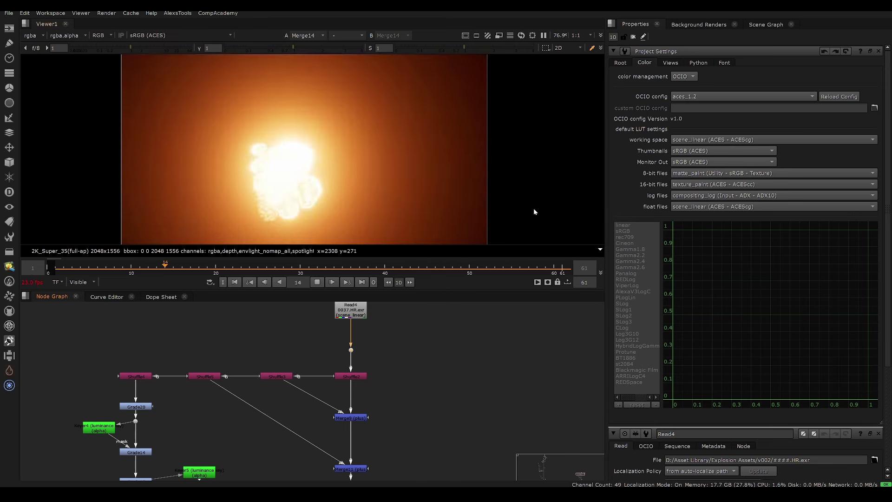
middle_click_drag(516, 355, 443, 360)
middle_click_drag(334, 371, 336, 351)
scroll(334, 341, "down", 2)
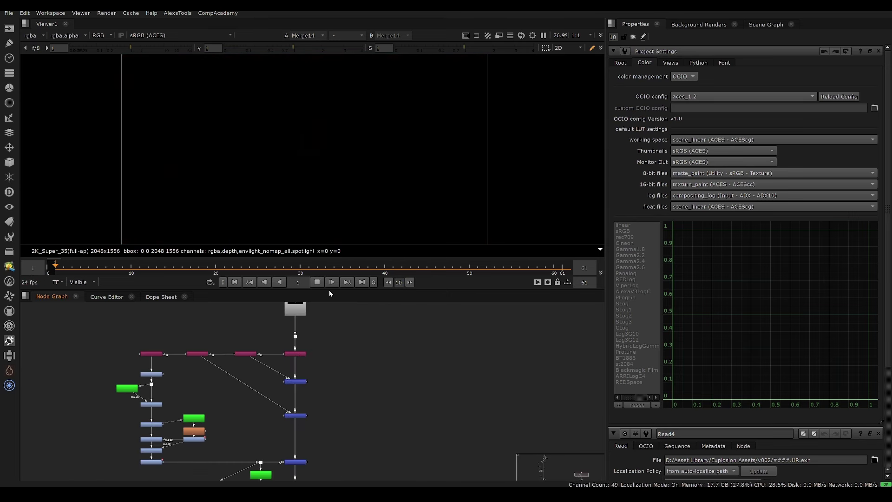
left_click(317, 285)
middle_click_drag(348, 320, 343, 351)
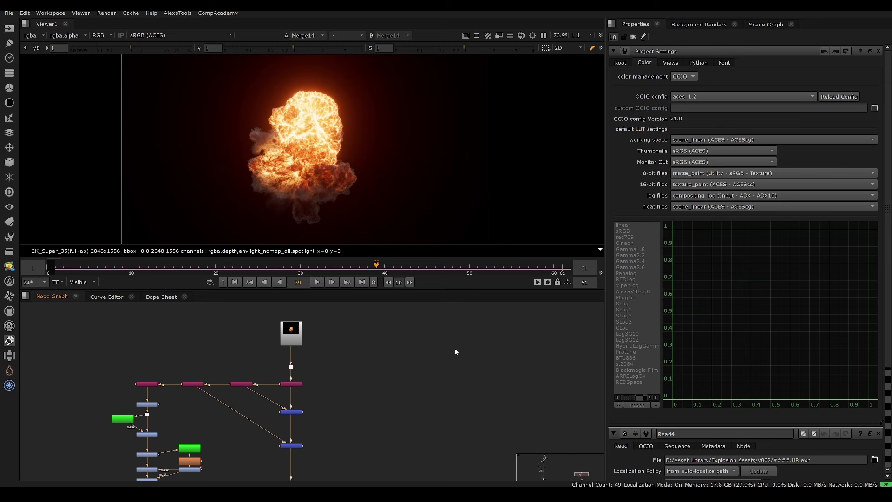
middle_click_drag(427, 368, 402, 370)
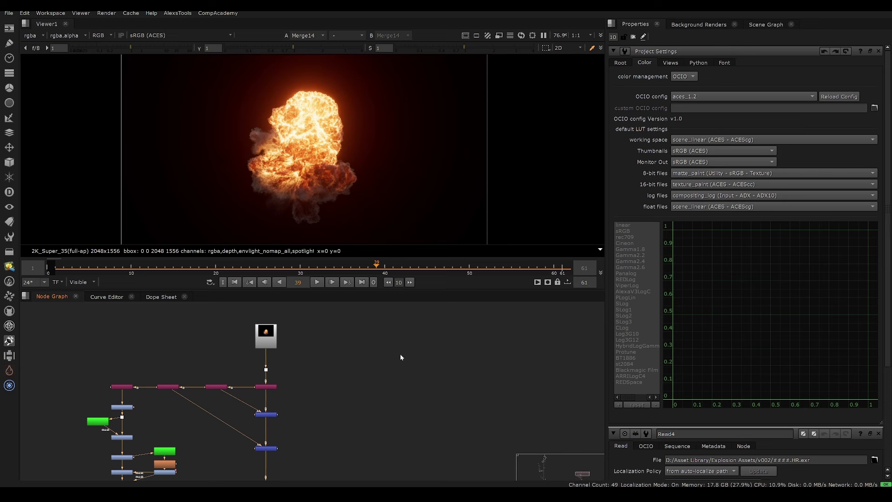
middle_click_drag(422, 334, 370, 346)
Step: Set the project's color management to OCIO with the aces_1.2 config and close the open properties
left_click(620, 62)
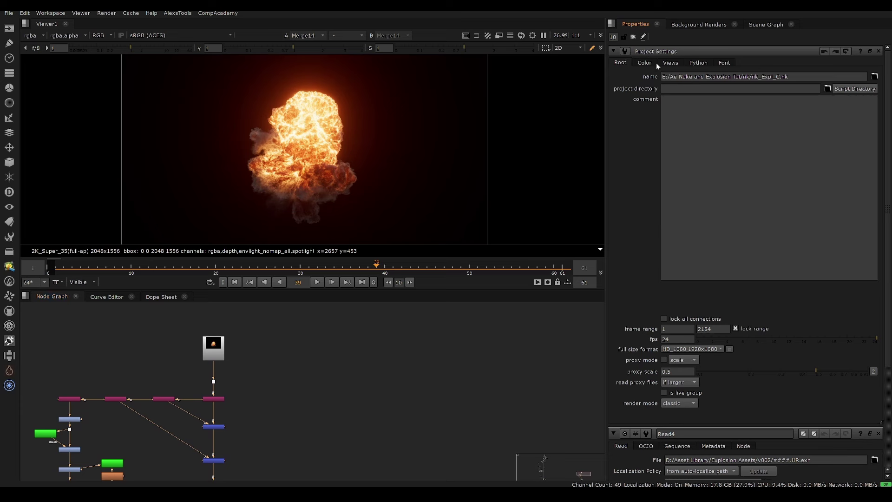
left_click(644, 62)
left_click(683, 76)
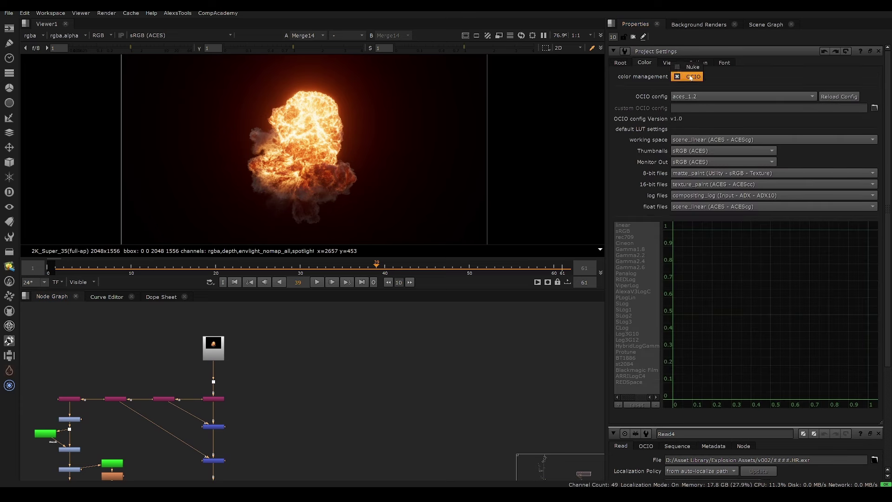
left_click(678, 77)
left_click(696, 97)
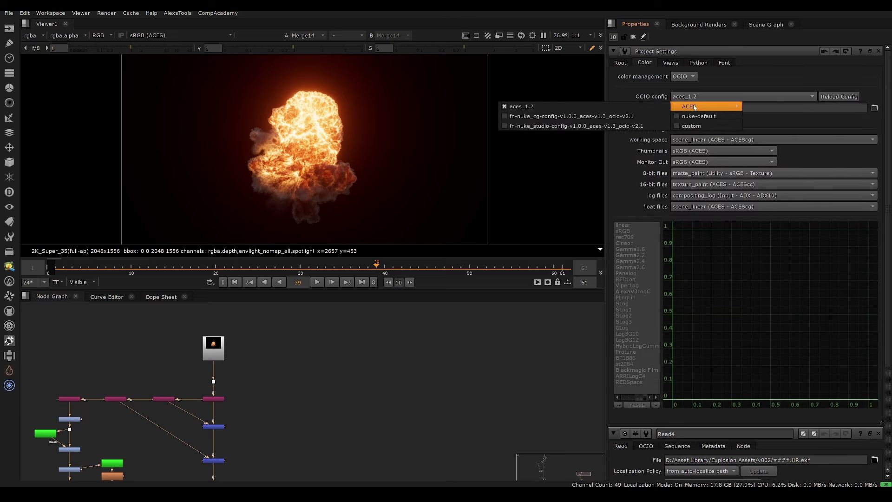
left_click(639, 106)
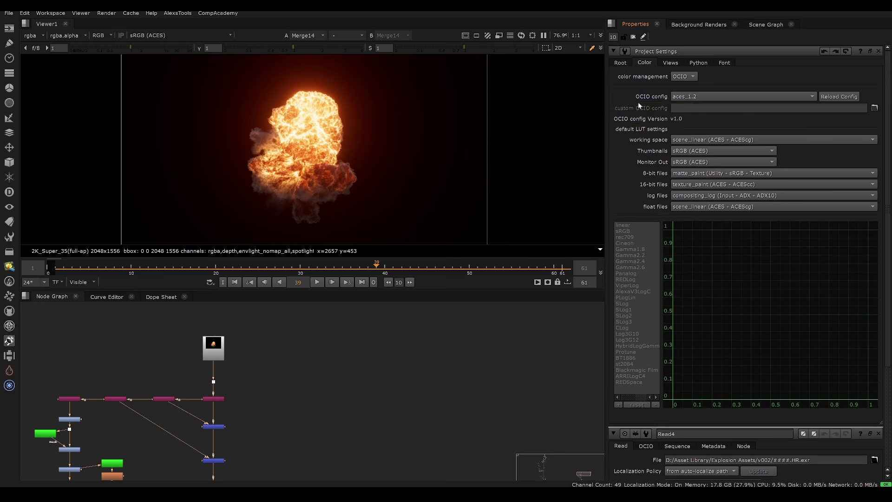
left_click(878, 51)
left_click(879, 52)
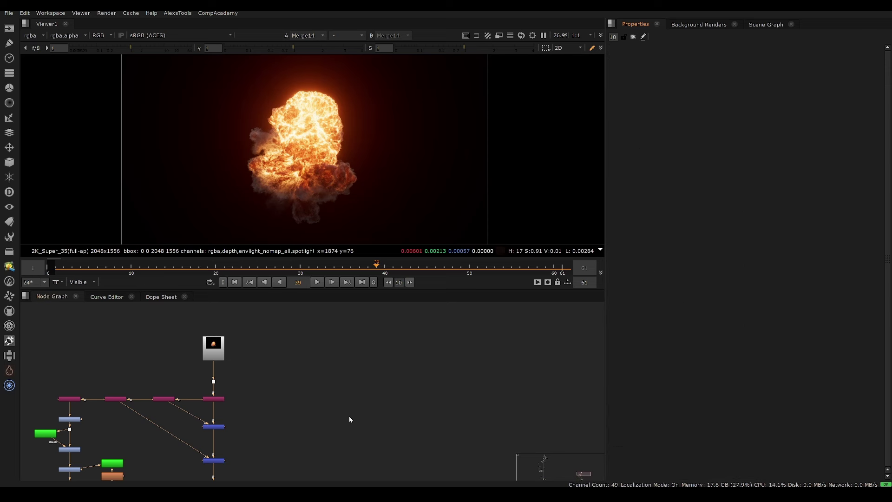
Step: Set the explosion viewer's display transform to sRGB (ACES)
key("f")
left_click(158, 36)
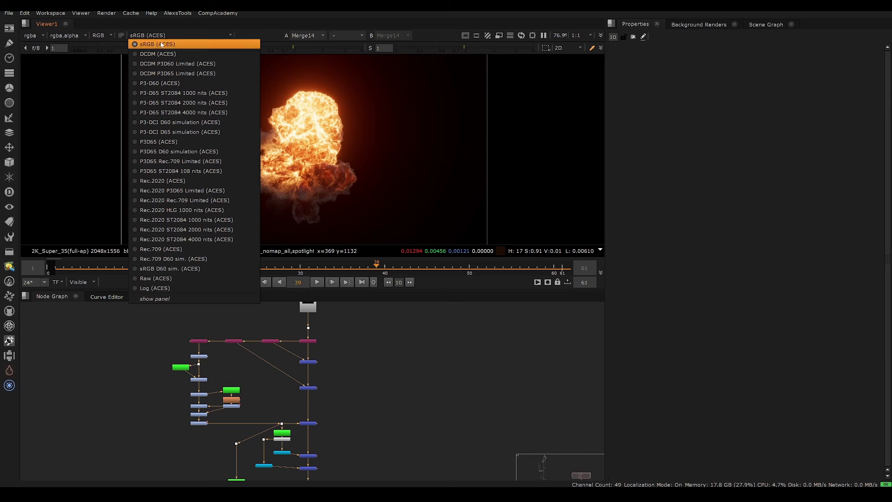
left_click(157, 42)
scroll(325, 437, "up", 4)
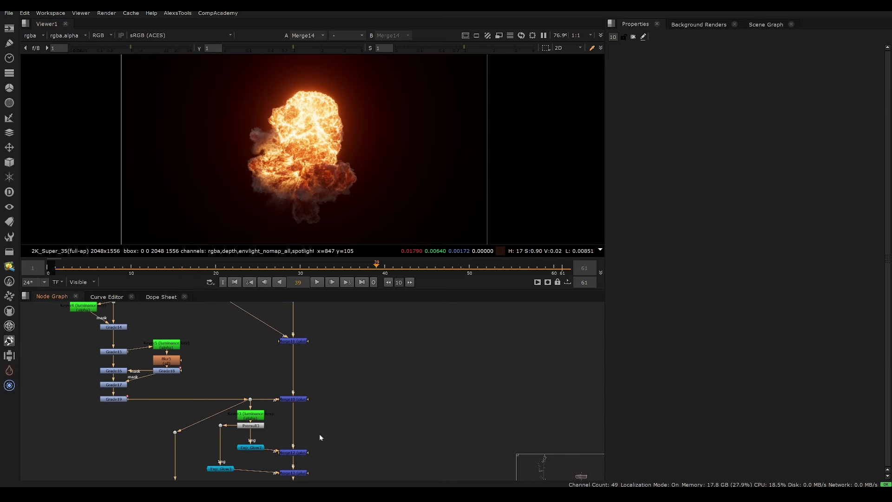
scroll(331, 370, "up", 3)
middle_click_drag(332, 344, 337, 446)
middle_click_drag(347, 383, 341, 412)
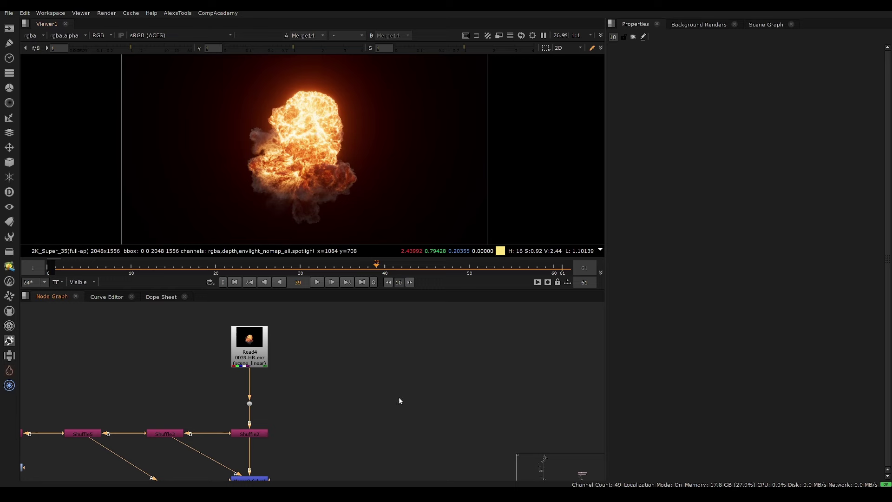
Step: Switch to the two side-by-side Nuke sessions and compare the stream footage under sRGB (ACES) and plain sRGB
key("alt+Tab")
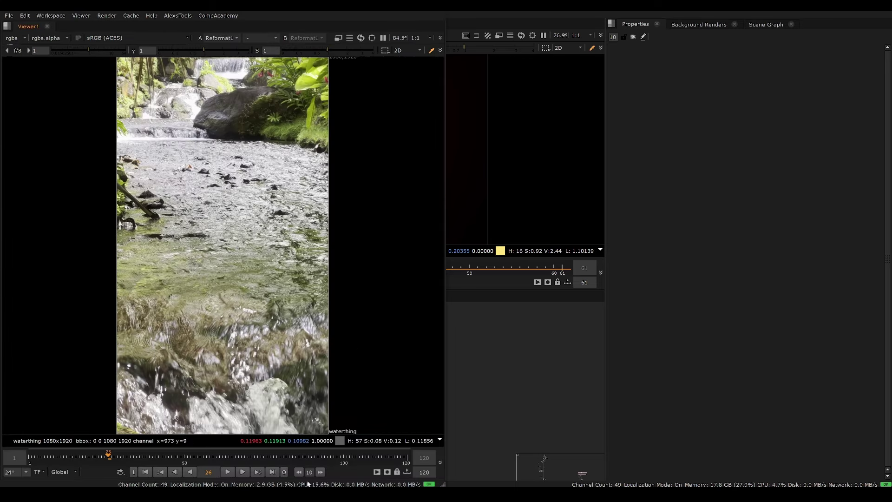
key("alt+Tab")
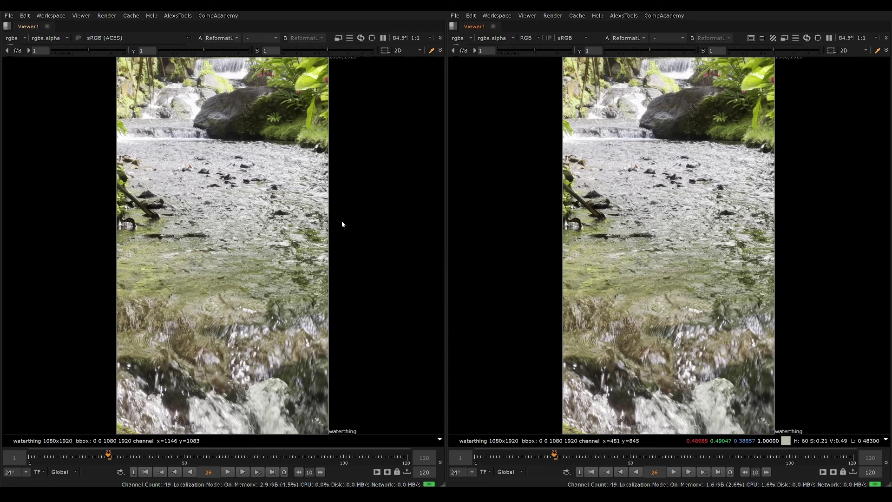
scroll(676, 218, "up", 6)
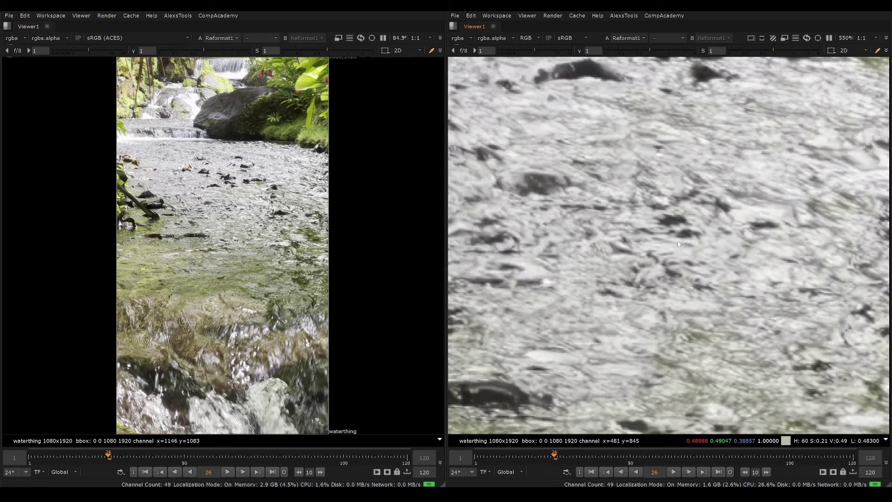
key("f")
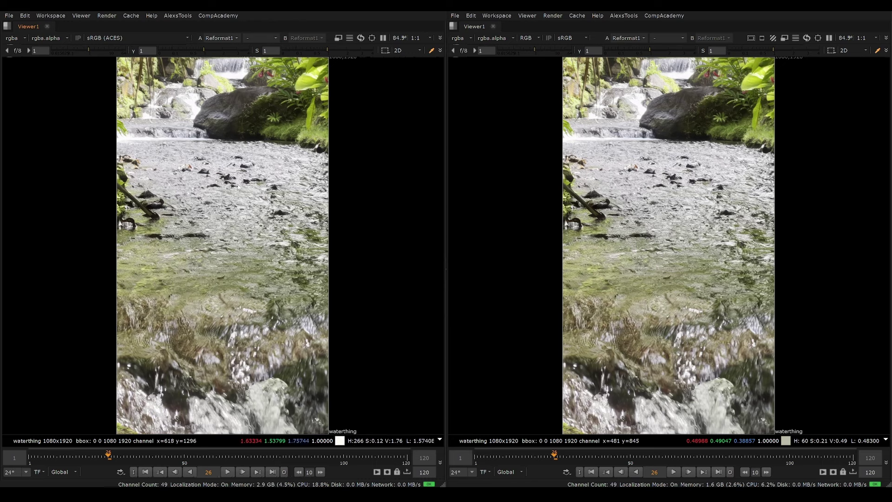
scroll(248, 197, "up", 3)
scroll(249, 197, "down", 3)
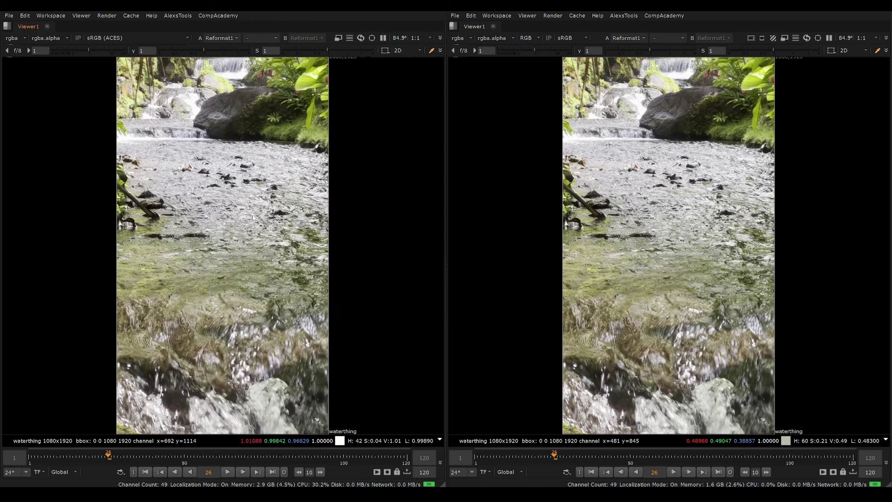
Step: Inspect the sRGB session's node graph with the footage's read, transform and reformat nodes, and return to the full-size viewer
key("space")
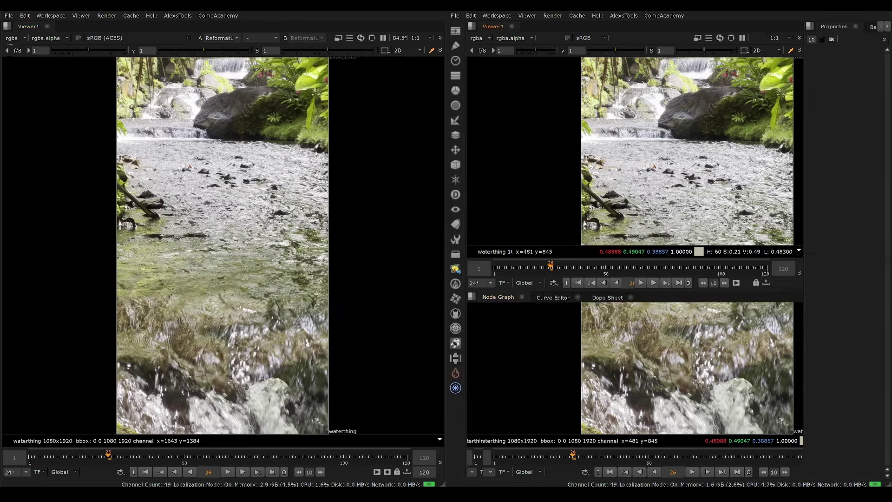
left_click(639, 363)
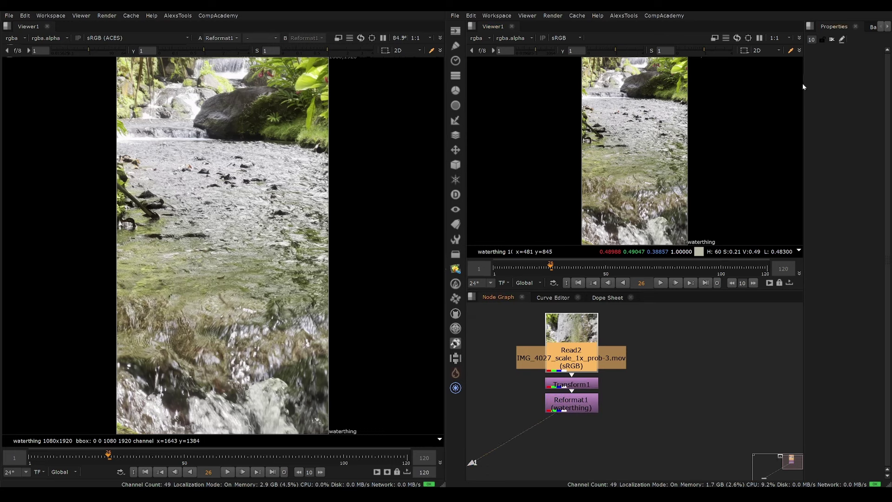
key("space")
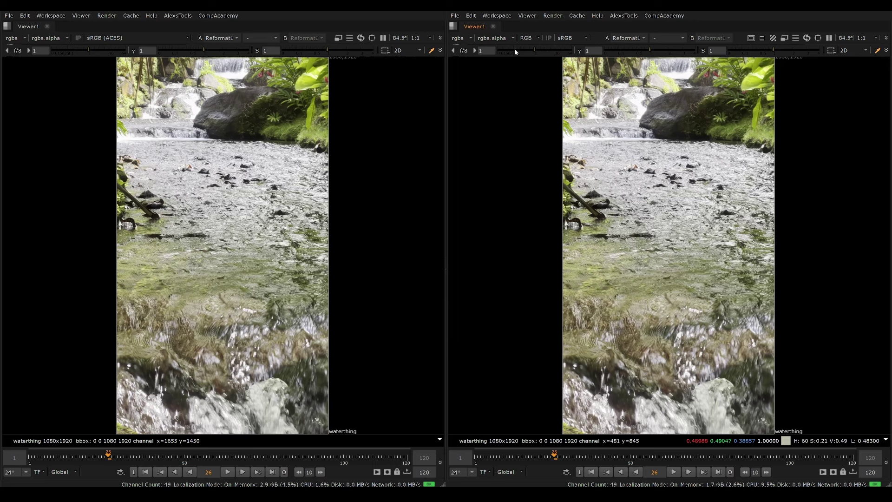
Step: Lower the plain sRGB viewer's gain, trying 0.1 and settling on 0.28, to examine the highlights on the water
left_click_drag(535, 49, 520, 55)
scroll(631, 134, "up", 5)
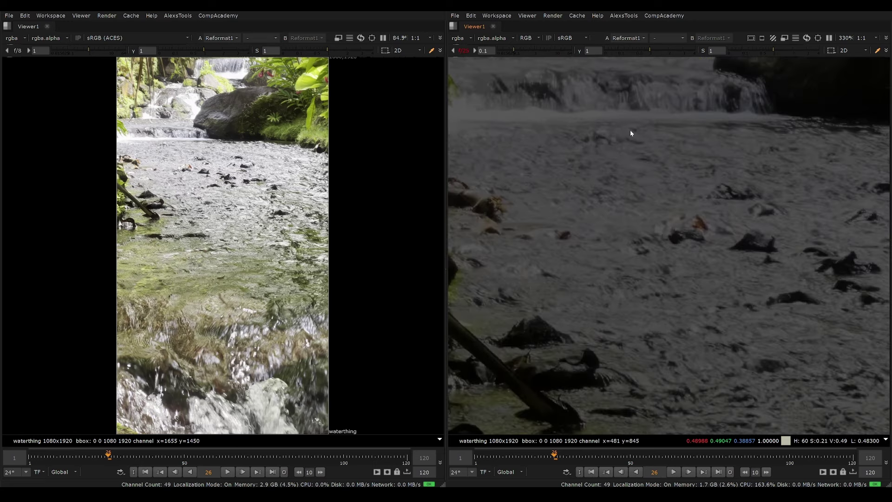
middle_click_drag(691, 217, 644, 205)
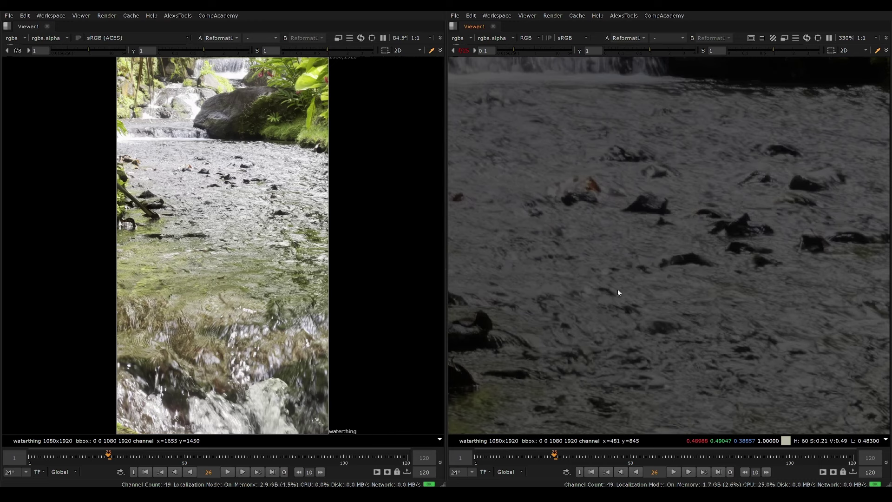
middle_click_drag(713, 254, 632, 132)
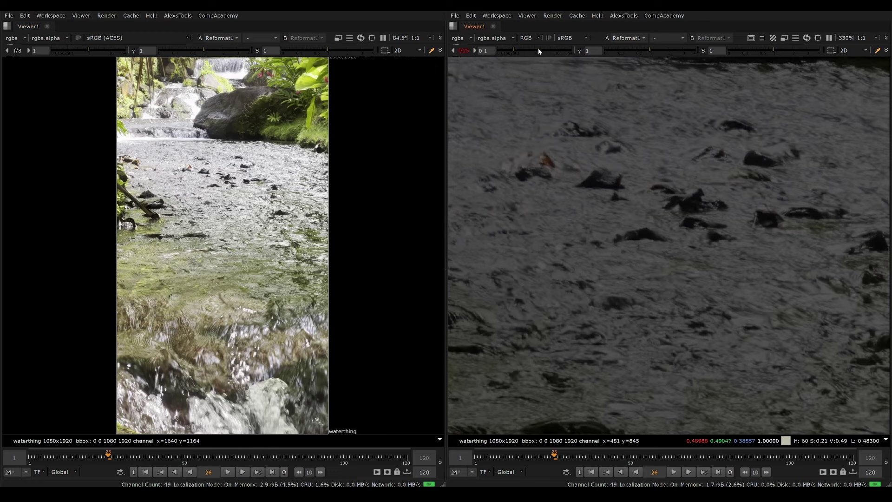
mouse_move(538, 48)
left_mouse_down()
mouse_move(509, 52)
mouse_move(524, 42)
left_mouse_up()
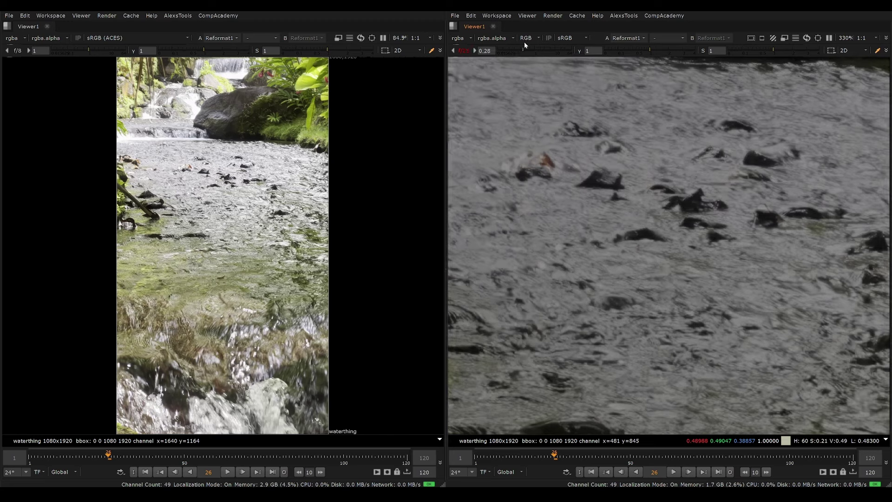
Step: Lower the sRGB (ACES) viewer's gain to 0.2 to examine the highlight detail around the rocks in the stream
scroll(201, 193, "up", 6)
scroll(185, 183, "down", 2)
middle_click_drag(176, 177, 207, 180)
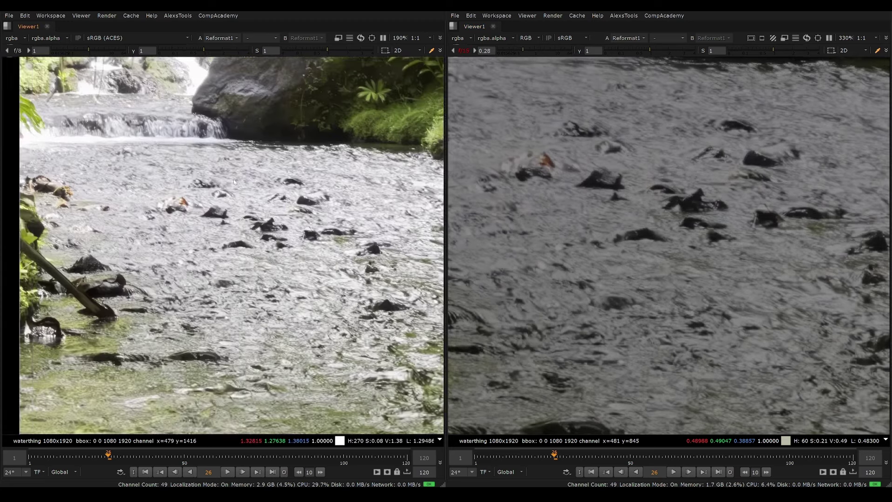
scroll(172, 188, "up", 3)
middle_click_drag(182, 128, 190, 109)
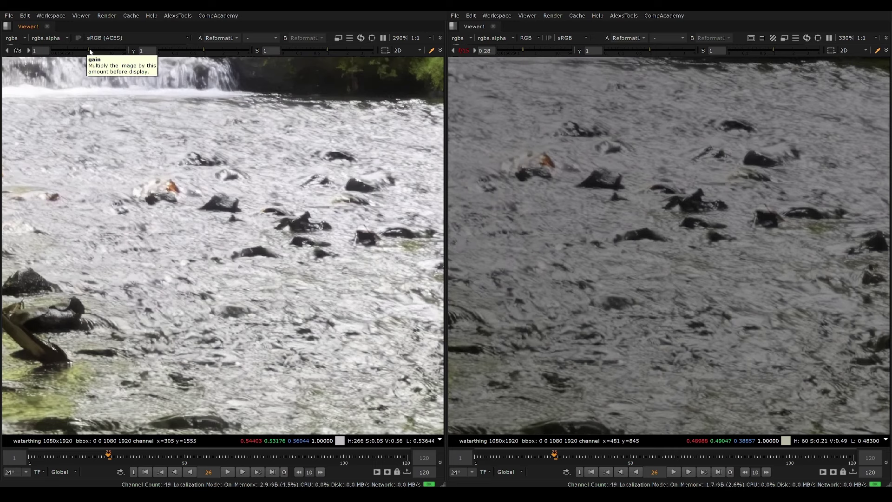
left_click_drag(88, 51, 75, 52)
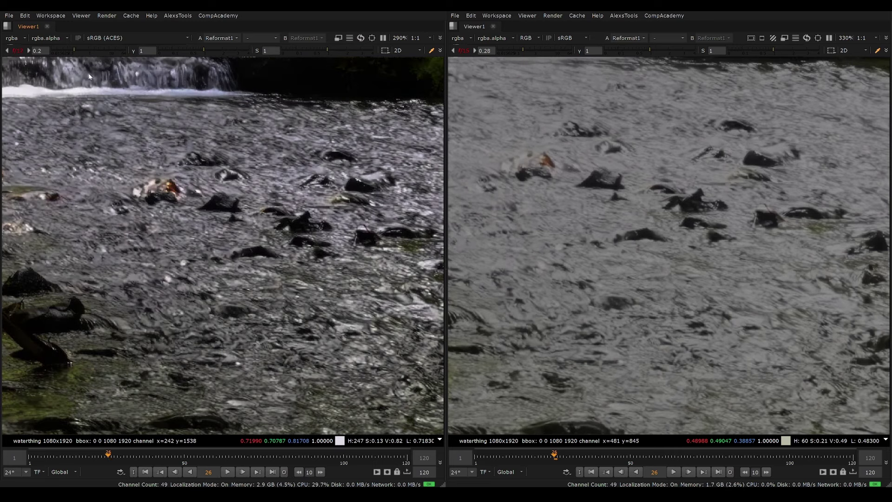
middle_click_drag(401, 299, 359, 229)
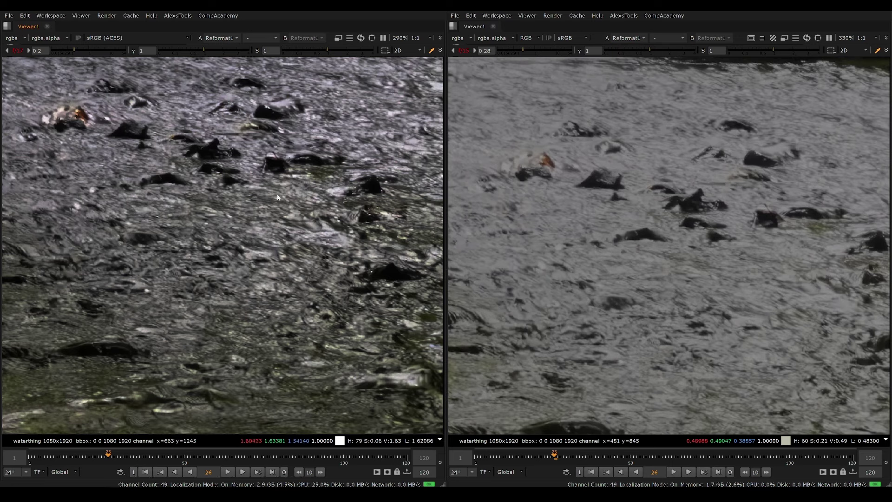
Step: Compare the water highlights in both darkened viewers up close and with the whole frame fitted
scroll(300, 189, "down", 4)
scroll(251, 177, "up", 3)
middle_click_drag(250, 177, 219, 249)
key("f")
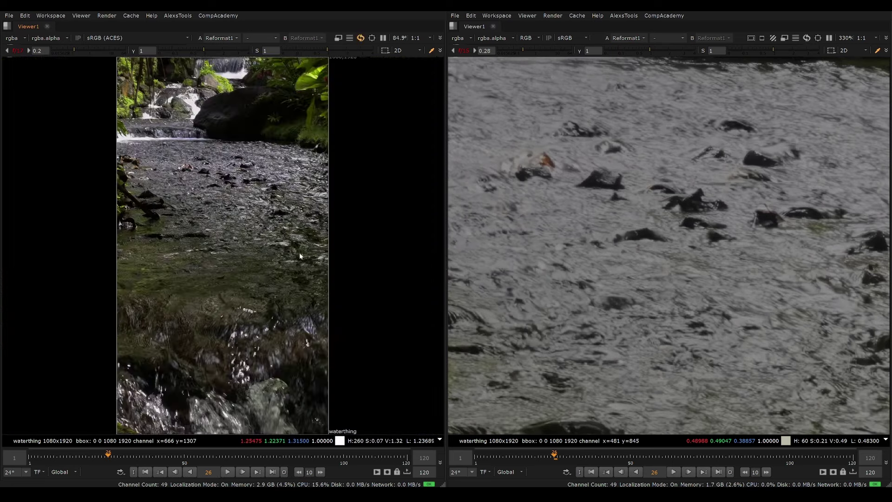
key("f")
scroll(608, 142, "up", 7)
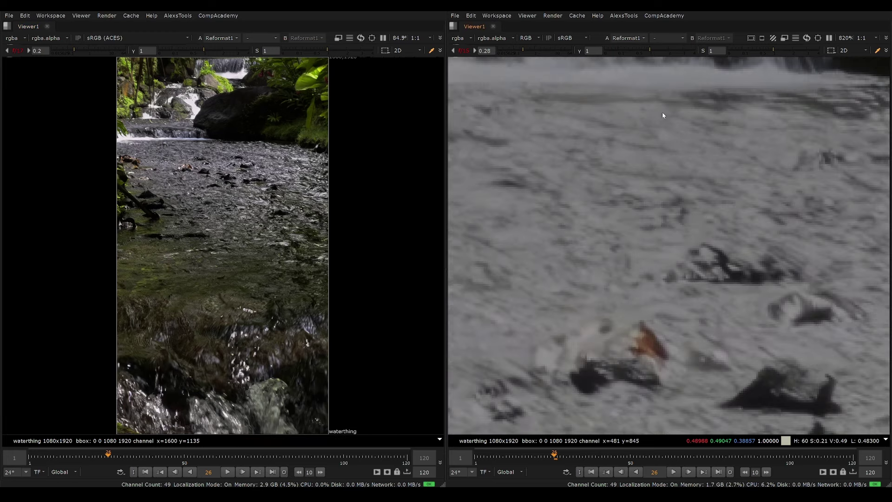
scroll(262, 171, "up", 5)
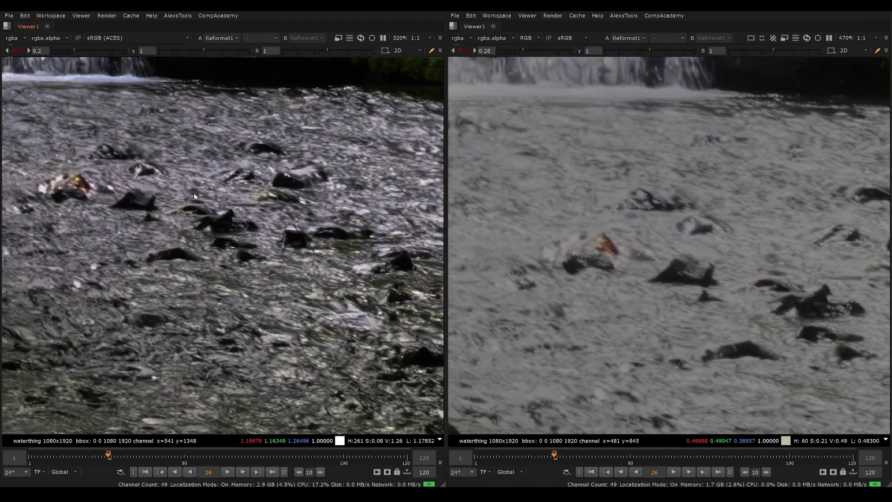
mouse_move(217, 183)
middle_mouse_down()
mouse_move(188, 193)
mouse_move(224, 184)
middle_mouse_up()
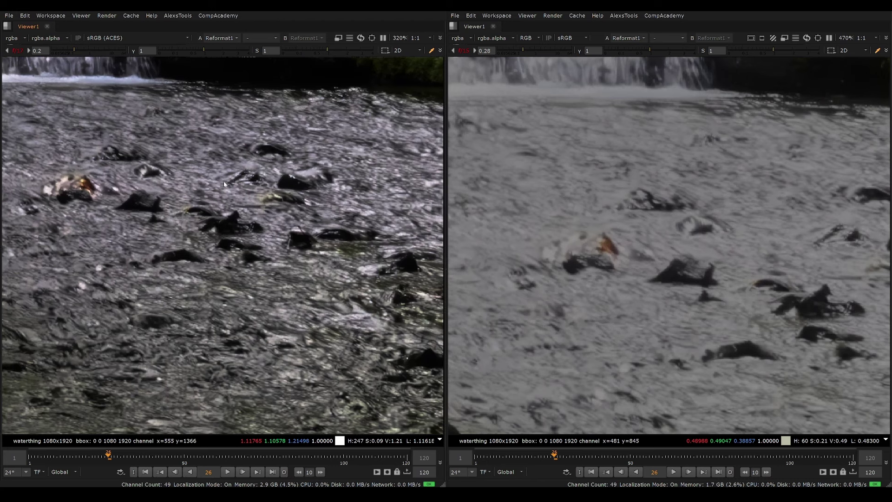
key("f")
key("f")
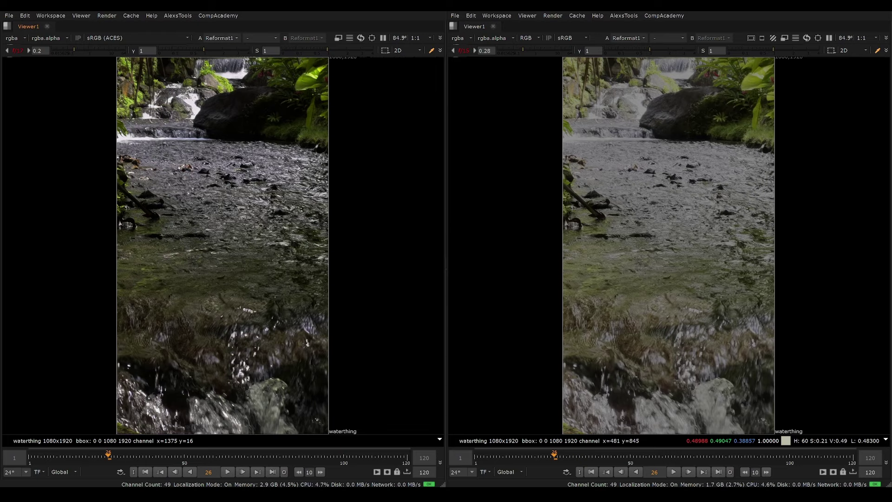
Step: Switch to the explosion comp and display the explosion's Read node in the viewer
mouse_move(265, 495)
left_click(366, 460)
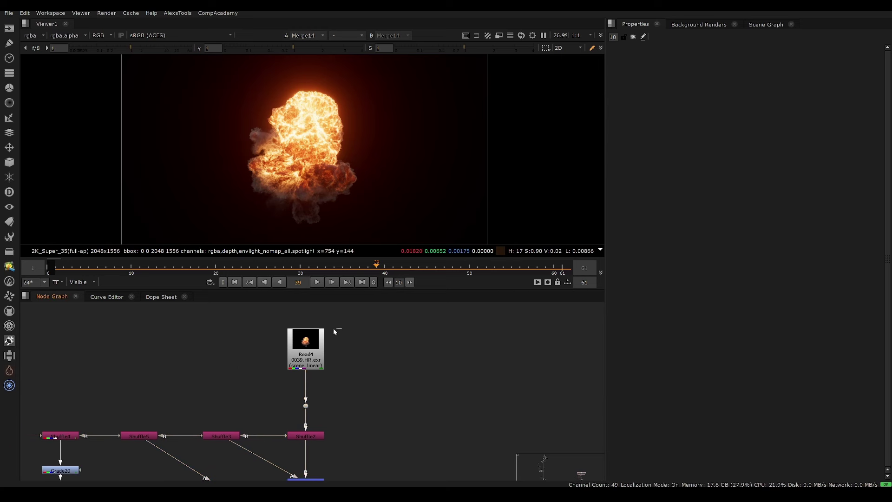
left_click(321, 337)
key("1")
scroll(391, 369, "down", 6)
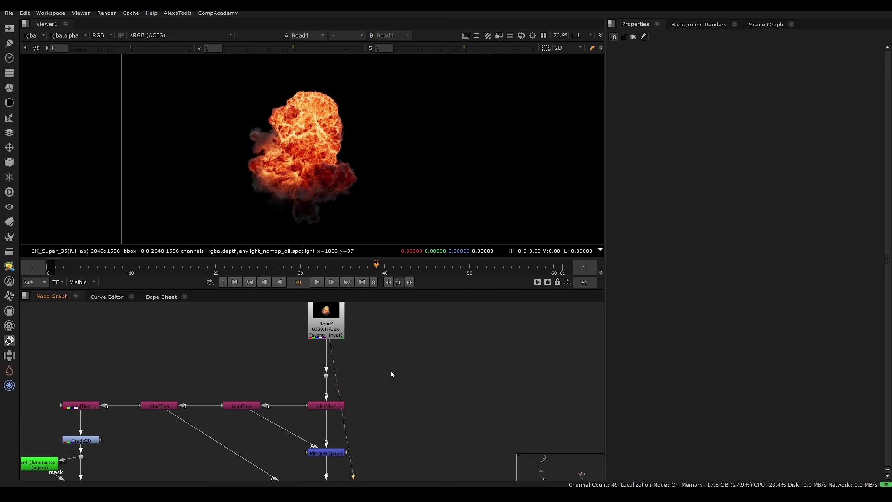
Step: Look over the explosion comp's node graph at full size, return to its Read node and nudge it slightly down
key("space")
scroll(327, 413, "up", 3)
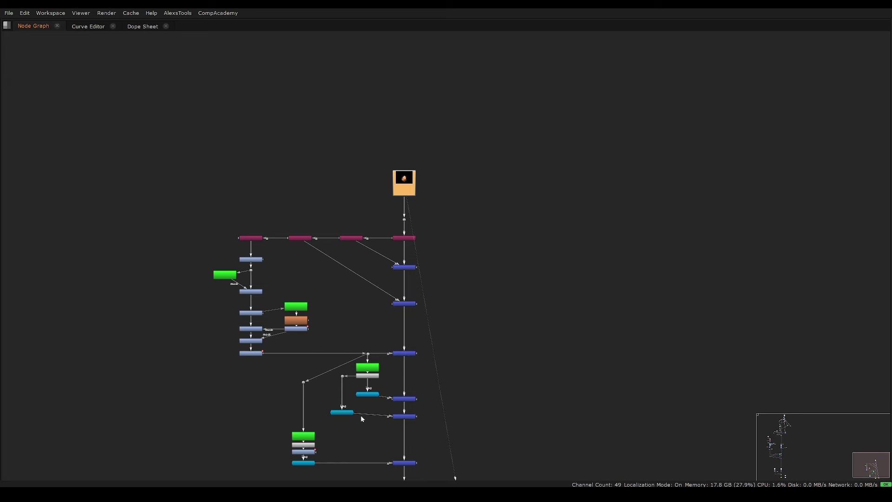
key("space")
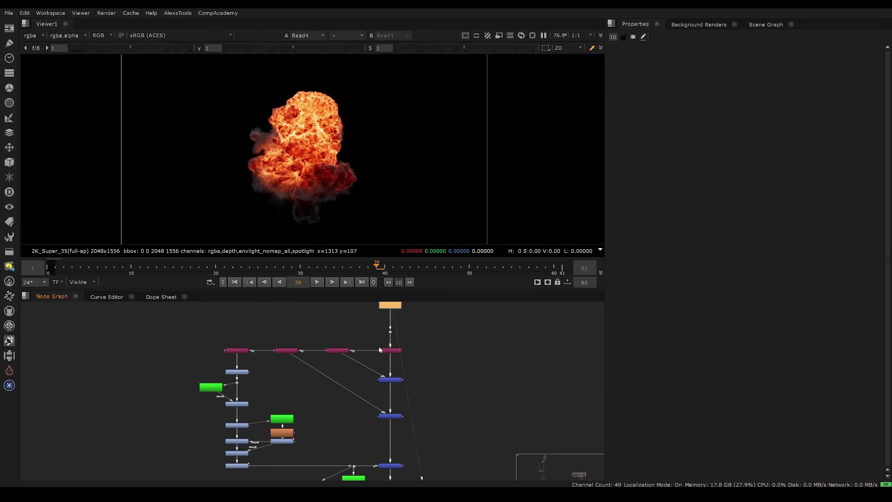
middle_click_drag(378, 416, 316, 475)
middle_click_drag(319, 381, 294, 393)
scroll(317, 387, "up", 3)
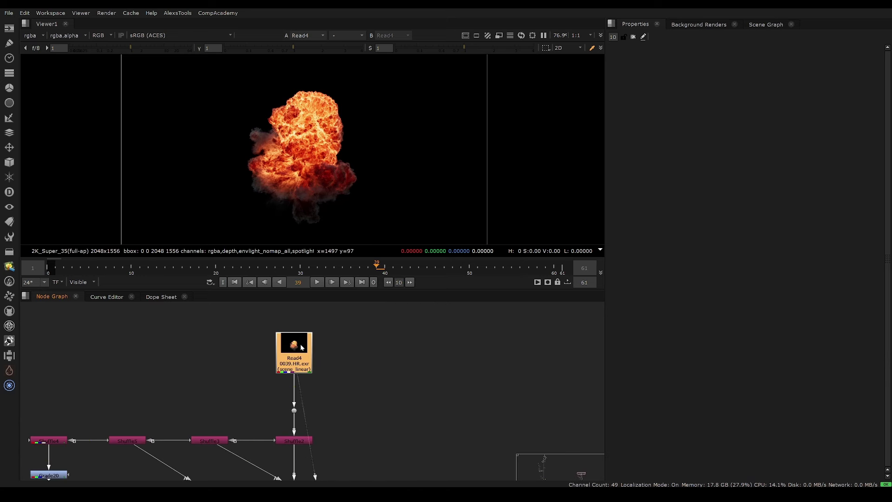
left_click_drag(303, 344, 306, 348)
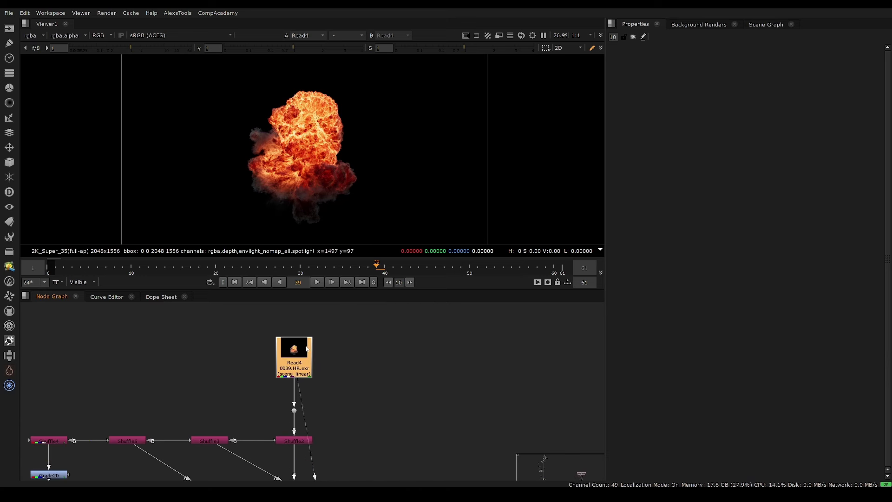
middle_click_drag(371, 392, 337, 379)
left_click(337, 382)
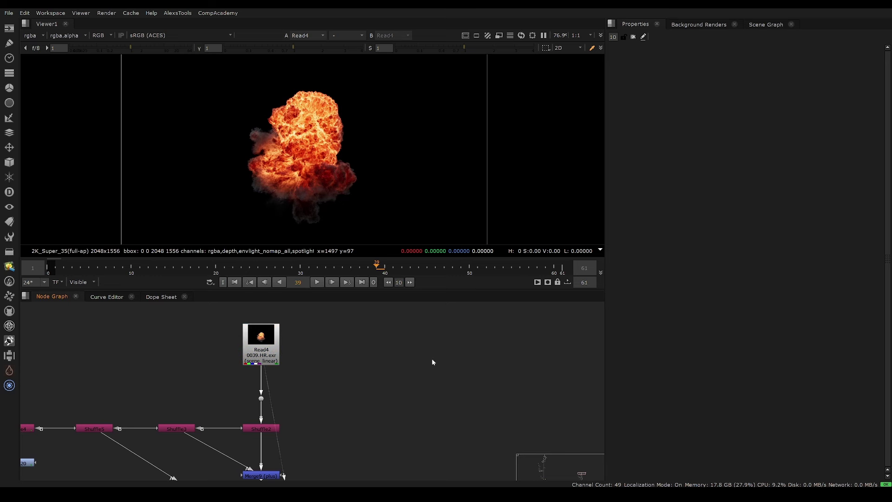
Step: Open the explosion Read node's properties, duplicate the node and place the copy apart from the existing tree
key("Tab")
type("read")
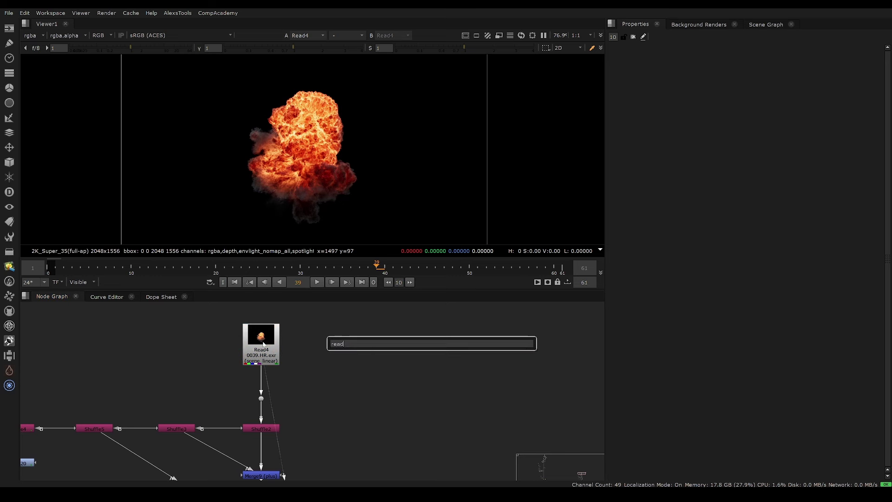
double_click(267, 355)
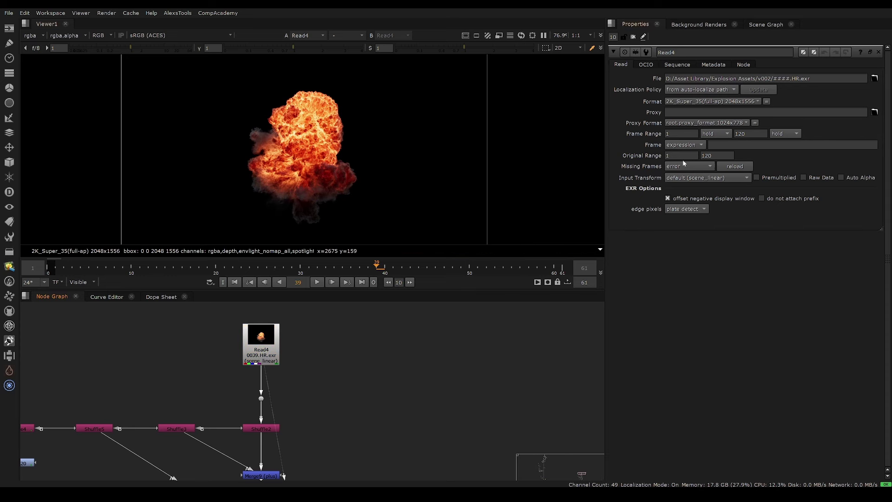
left_click(271, 357)
key("ctrl+c")
left_click(489, 360)
key("ctrl+v")
middle_click_drag(522, 392, 366, 392)
scroll(366, 392, "down", 2)
left_click_drag(345, 370, 480, 370)
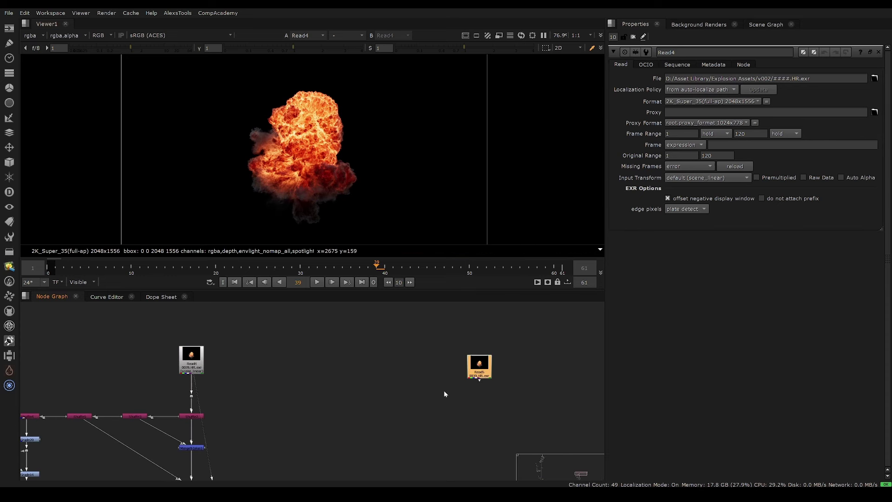
Step: Move the duplicated Read node far away from the comp tree into an empty area of the node graph
key("space")
middle_click_drag(468, 431, 513, 272)
left_click_drag(510, 221, 566, 231)
left_click_drag(522, 208, 651, 224)
middle_click_drag(477, 337, 604, 268)
left_click_drag(487, 170, 360, 217)
left_click_drag(409, 188, 155, 205)
middle_click_drag(664, 144, 376, 249)
middle_click_drag(527, 246, 422, 288)
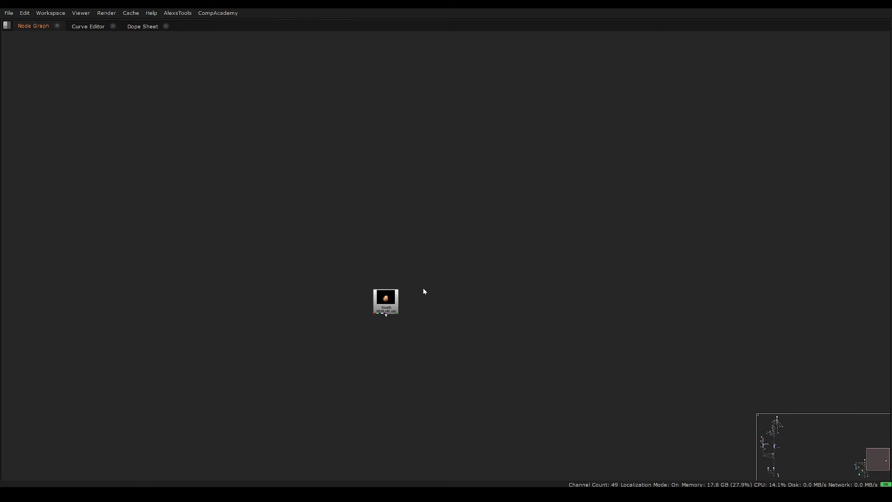
Step: Display the duplicated Read node in the viewer and return to the viewer and node graph layout
scroll(409, 293, "up", 4)
left_click(372, 320)
middle_click_drag(396, 357, 396, 400)
key("1")
key("space")
left_click(396, 401)
mouse_move(372, 360)
left_mouse_down()
mouse_move(358, 359)
mouse_move(365, 366)
left_mouse_up()
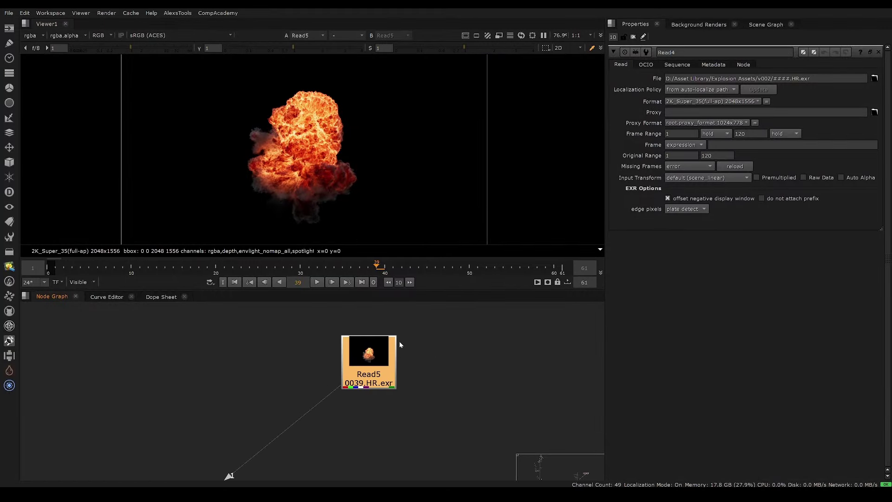
Step: Check the duplicated Read node's properties and close all open property panels
double_click(393, 377)
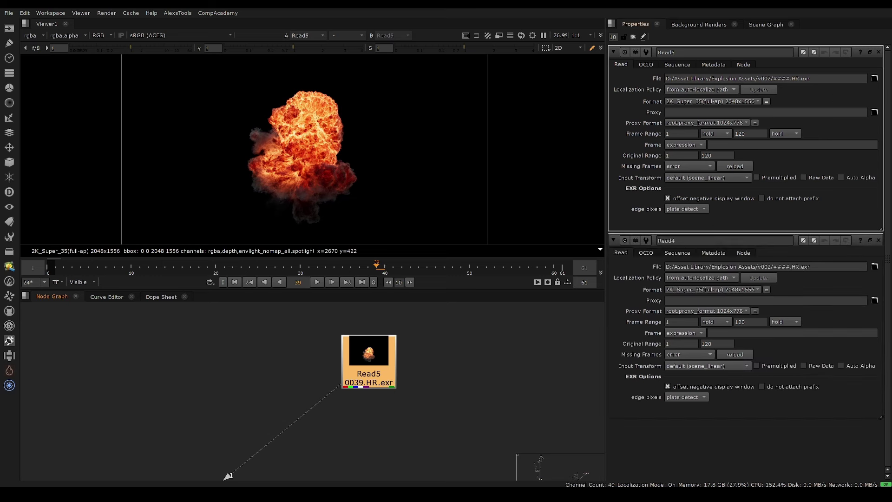
left_click(878, 52, "ctrl")
middle_click_drag(372, 384, 371, 382)
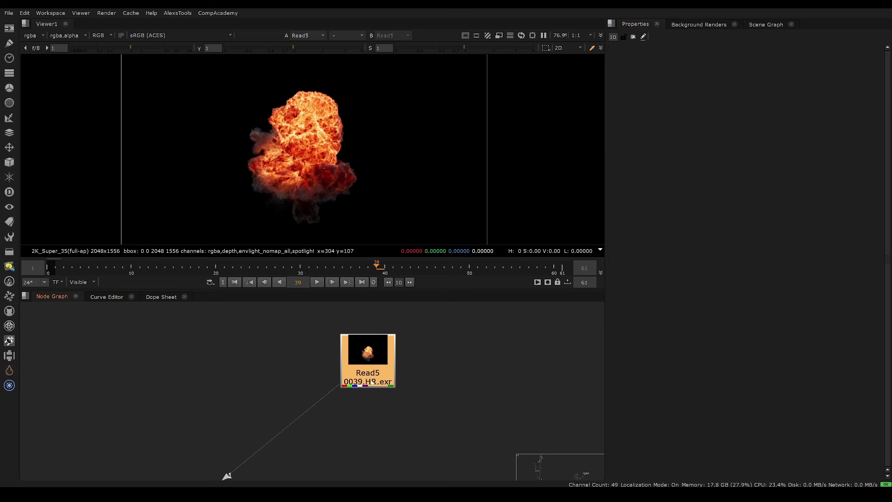
Step: Look through the render layers available for the duplicated explosion read
left_click(39, 36)
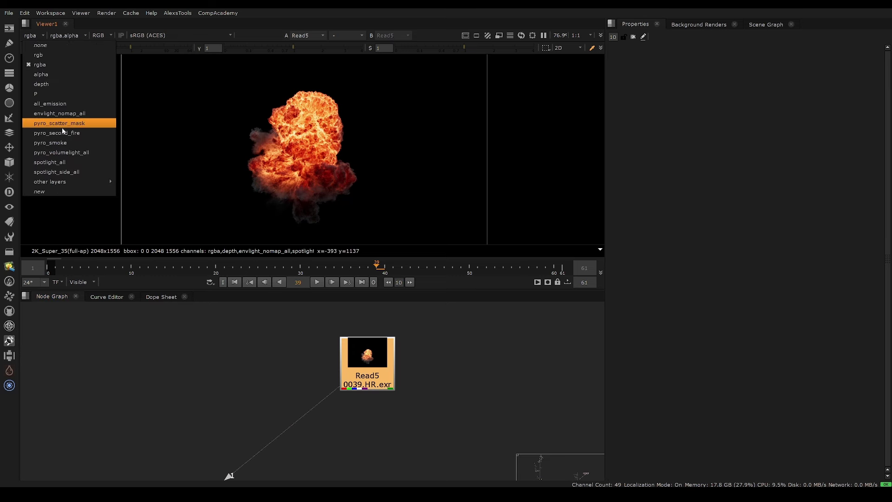
left_click(393, 395)
middle_click_drag(391, 381, 370, 393)
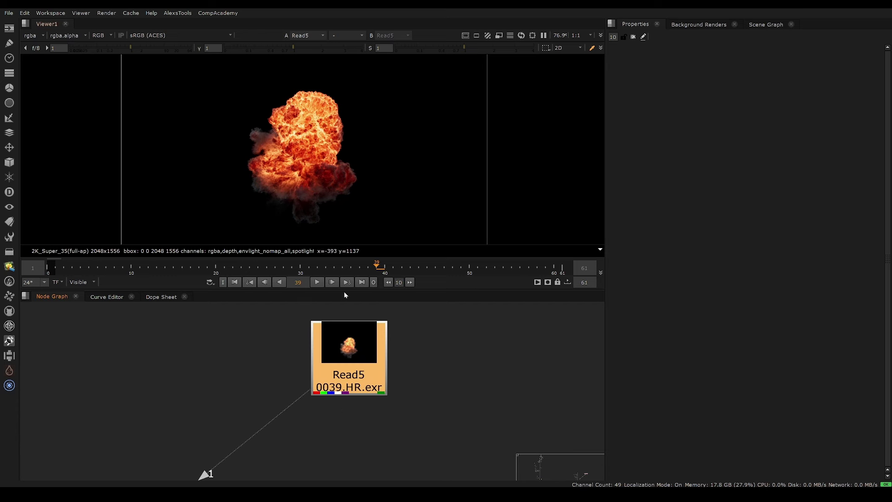
Step: Lower the viewer gain to 0.2 to examine the explosion's highlights, and reset it to 1
left_click_drag(336, 373, 348, 363)
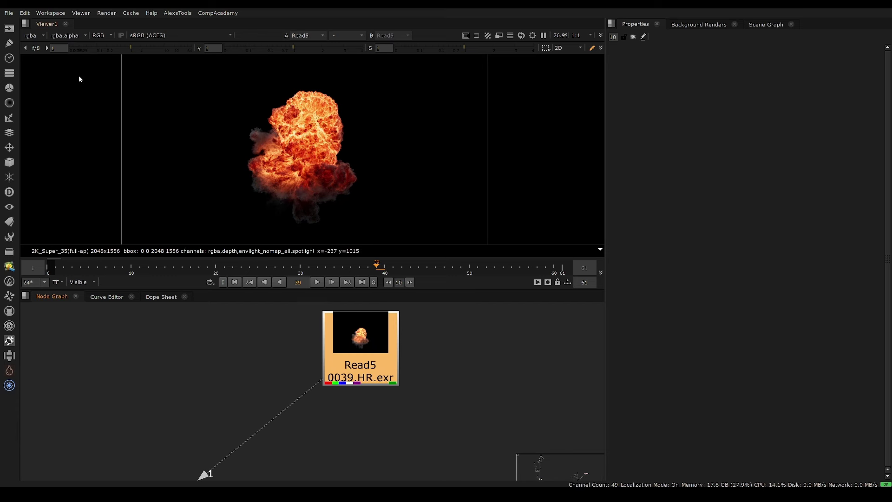
left_click_drag(124, 48, 117, 45)
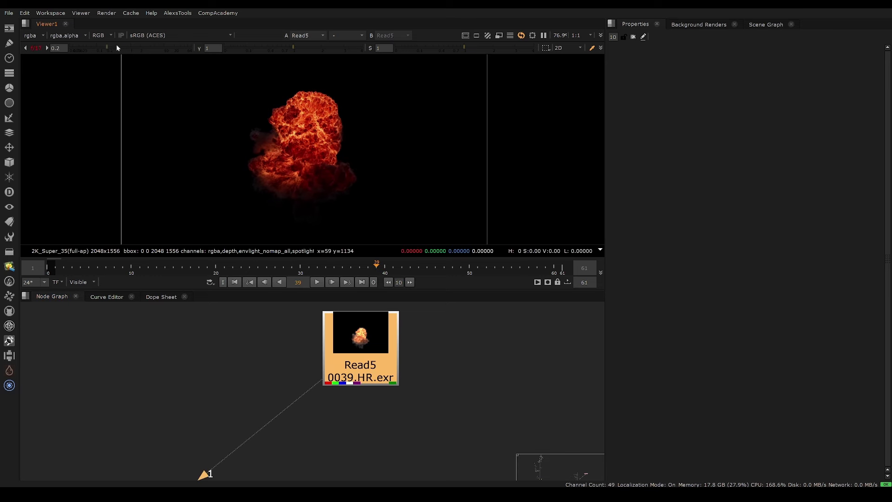
left_click(35, 48)
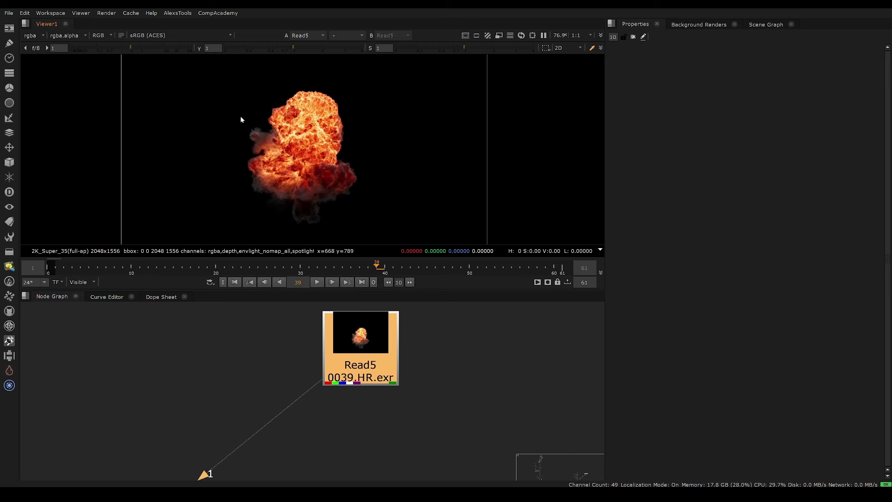
Step: View the explosion's pyro_smoke, pyro_second_fire and pyro_scatter_mask layers, and return to pyro_smoke
left_click(34, 35)
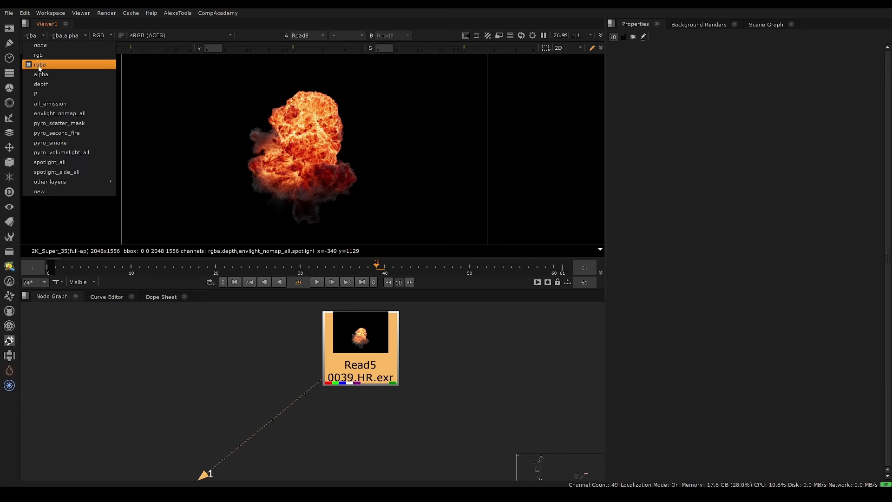
left_click(133, 65)
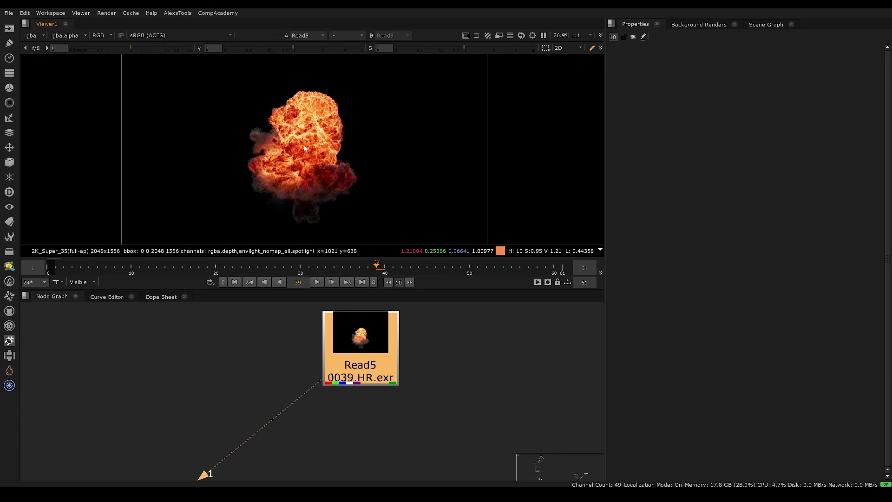
left_click(38, 36)
left_click(50, 142)
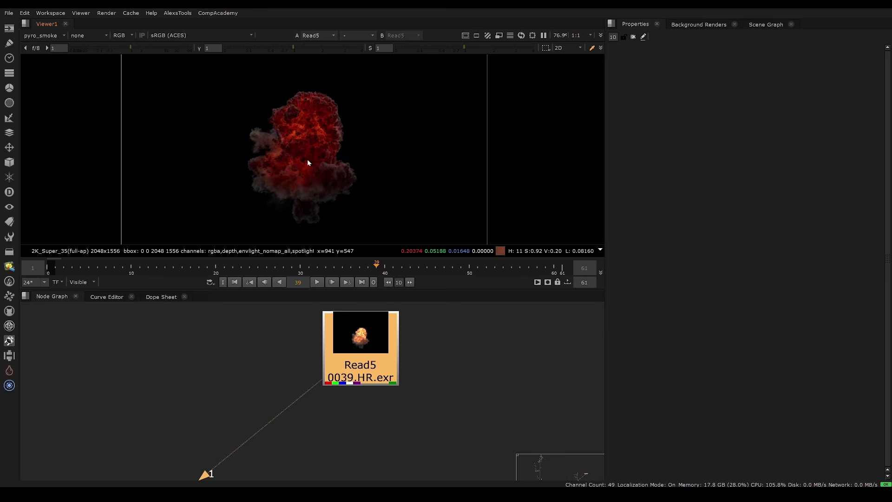
left_click(45, 36)
left_click(93, 133)
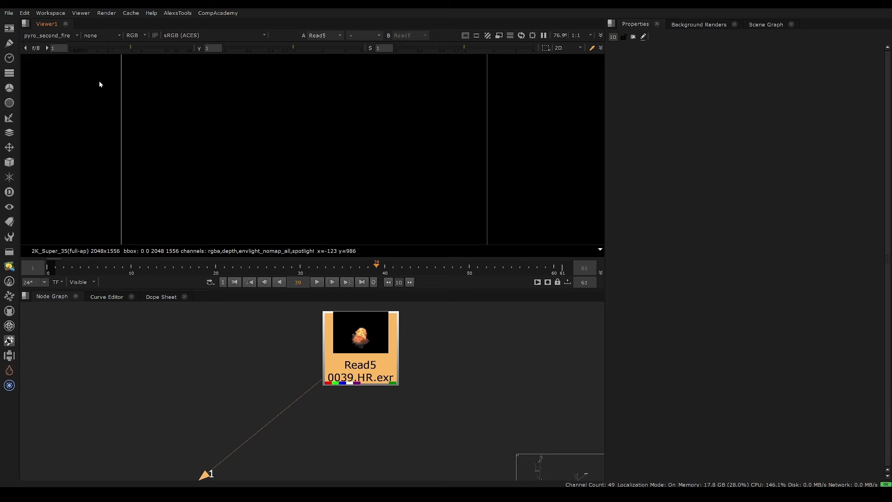
left_click(51, 36)
left_click(89, 123)
left_click(65, 36)
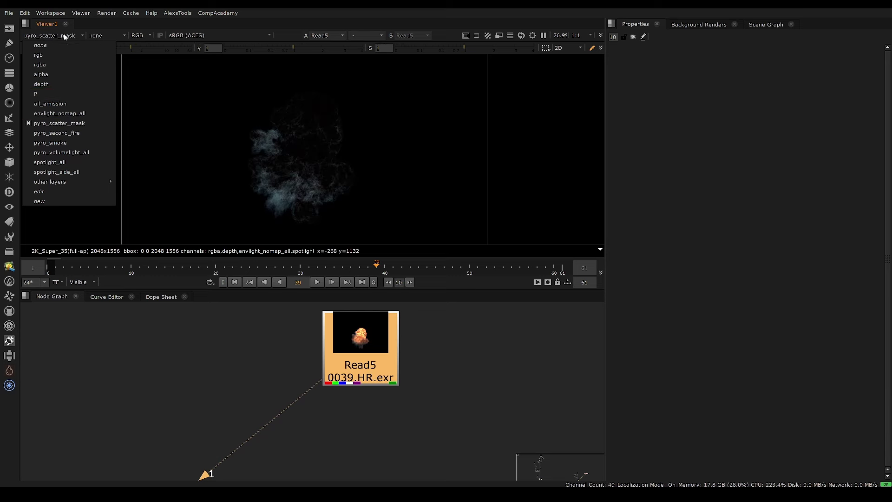
left_click(70, 142)
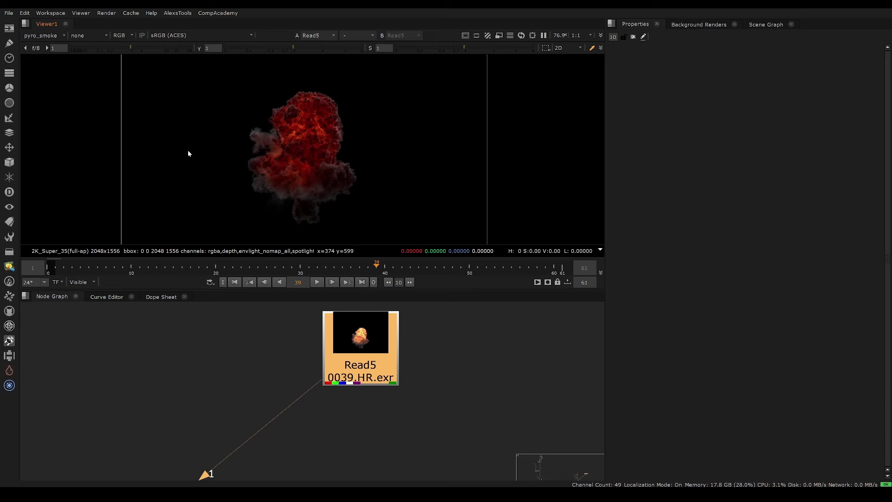
Step: Display the spotlight_all layer and raise the viewer gain to 19 to examine its lighting detail up close
left_click(61, 37)
left_click(65, 162)
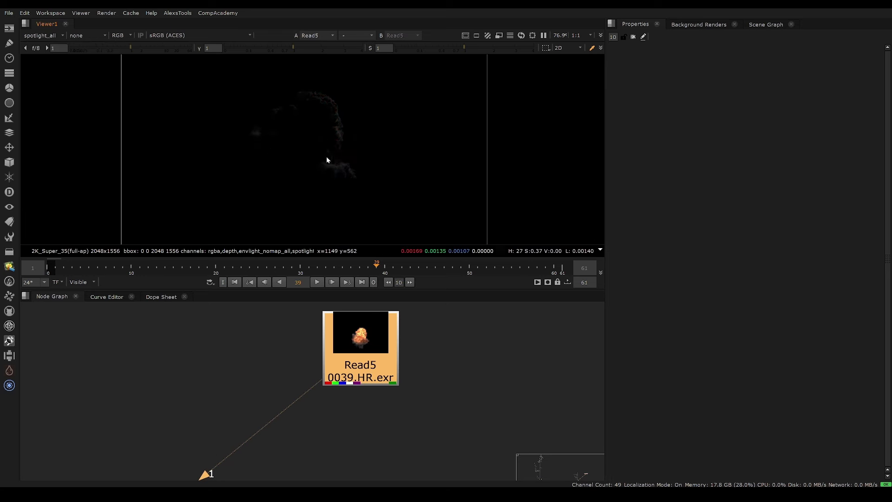
scroll(352, 117, "up", 2)
scroll(348, 128, "up", 2)
middle_click_drag(348, 191, 348, 228)
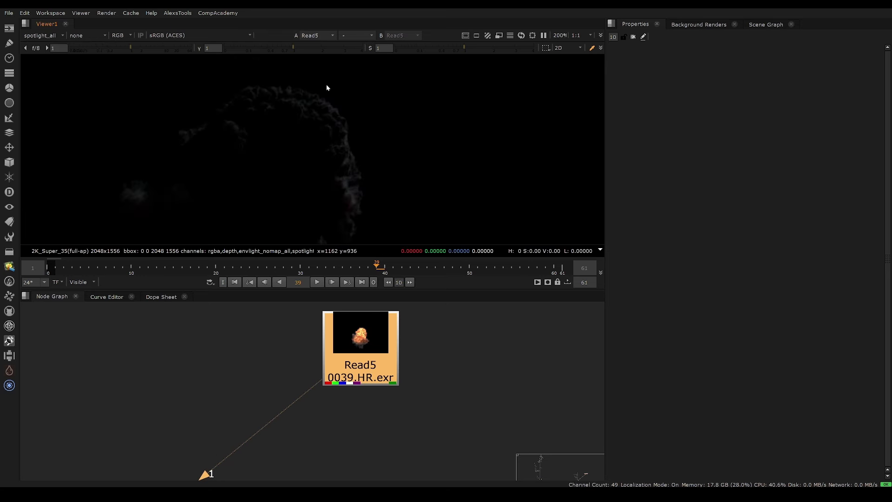
scroll(336, 112, "down", 6)
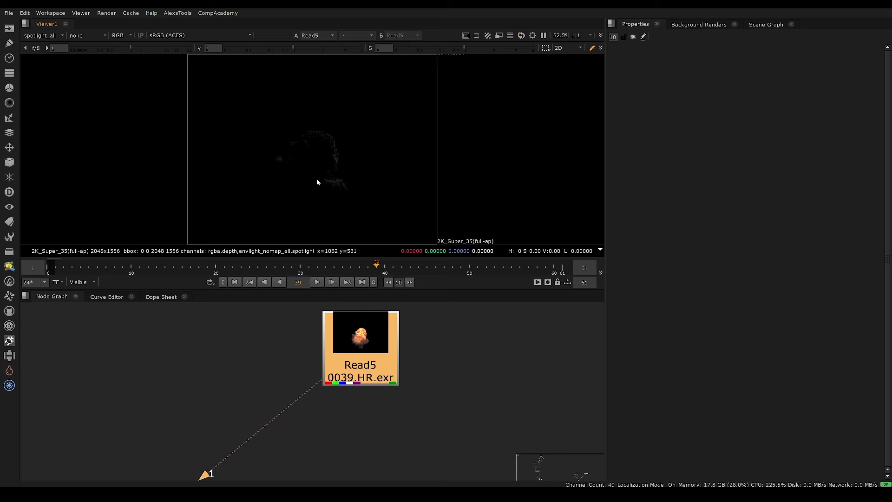
scroll(335, 119, "up", 2)
scroll(253, 132, "up", 1)
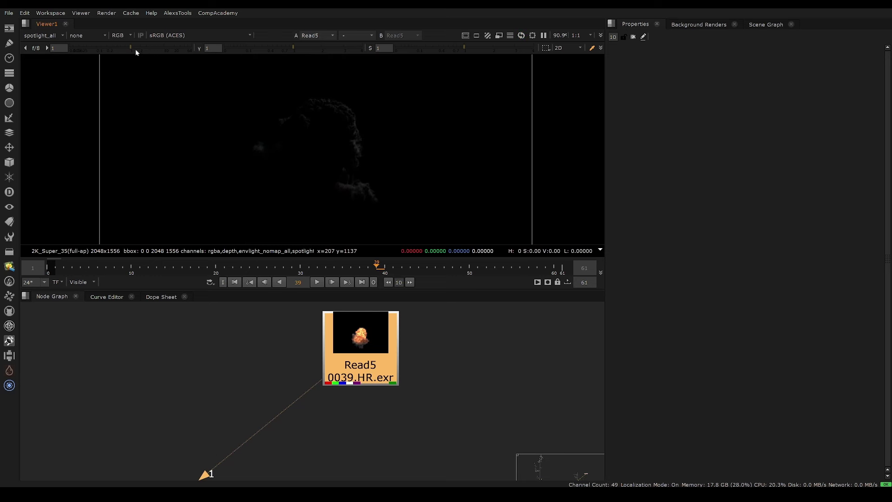
left_click_drag(135, 47, 174, 48)
scroll(311, 148, "up", 2)
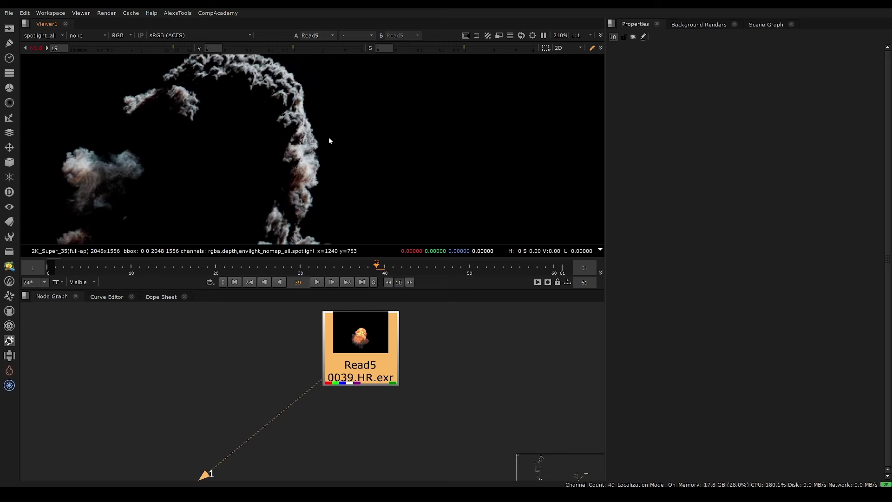
Step: Reset the viewer gain to 1 and show the rgba layer again with the whole frame fitted
left_click(417, 355)
left_click(36, 48)
left_click(43, 35)
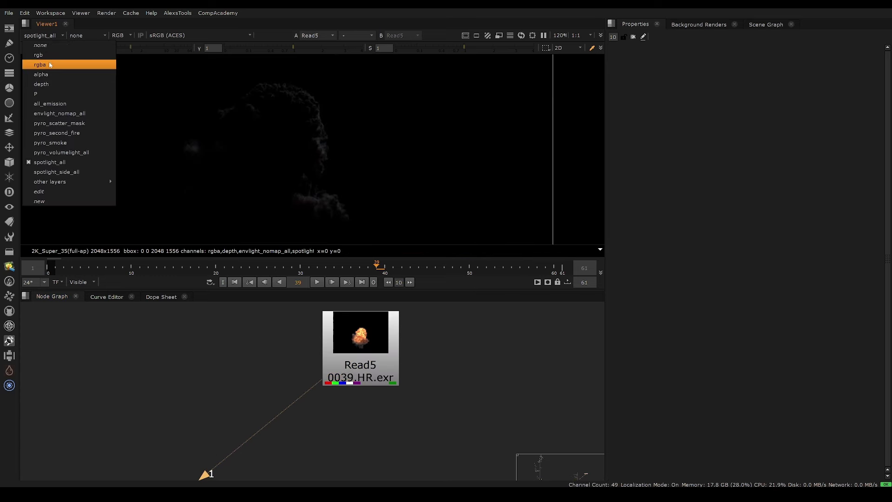
left_click(32, 62)
key("f")
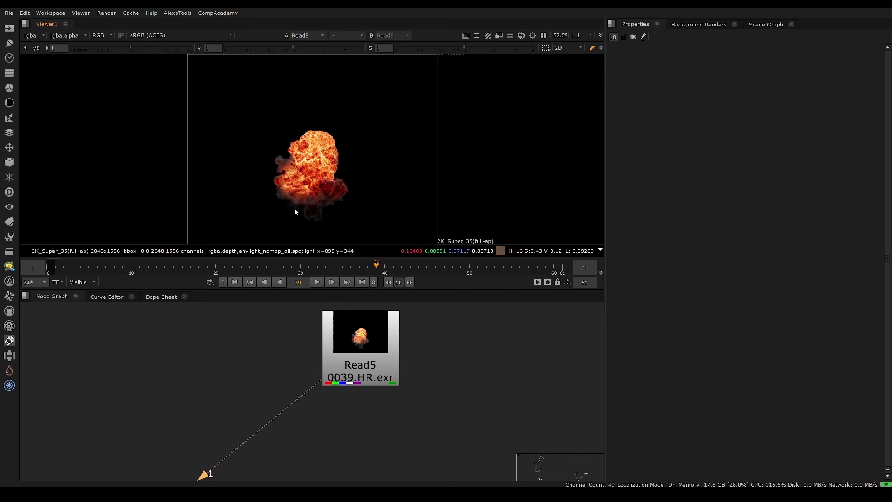
Step: Add a Shuffle node below the duplicated explosion Read node
scroll(384, 387, "up", 2)
left_click(392, 344)
scroll(386, 356, "down", 4)
middle_click_drag(387, 358, 422, 373)
scroll(371, 365, "down", 1)
scroll(330, 358, "up", 3)
scroll(421, 372, "up", 1)
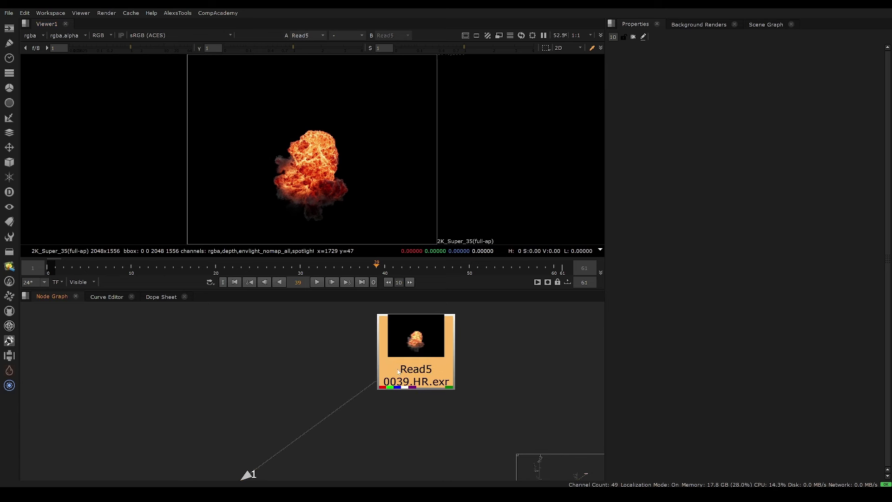
key("Tab")
type("shuffle")
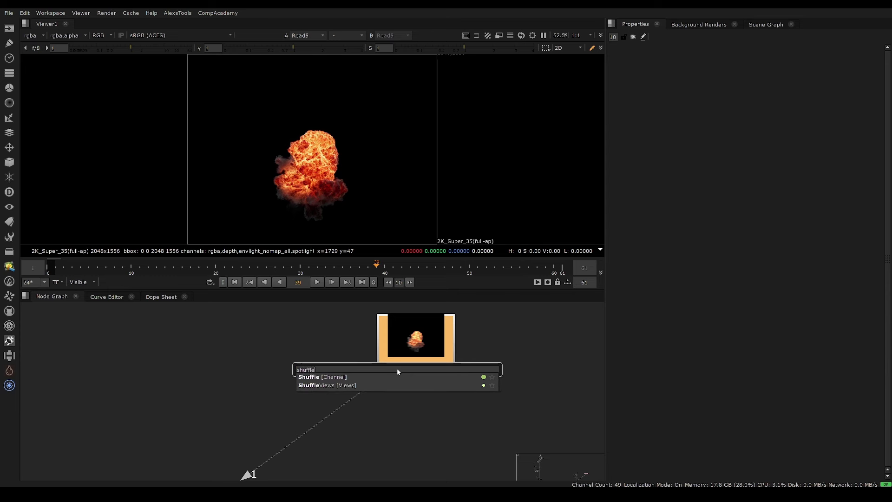
key("Return")
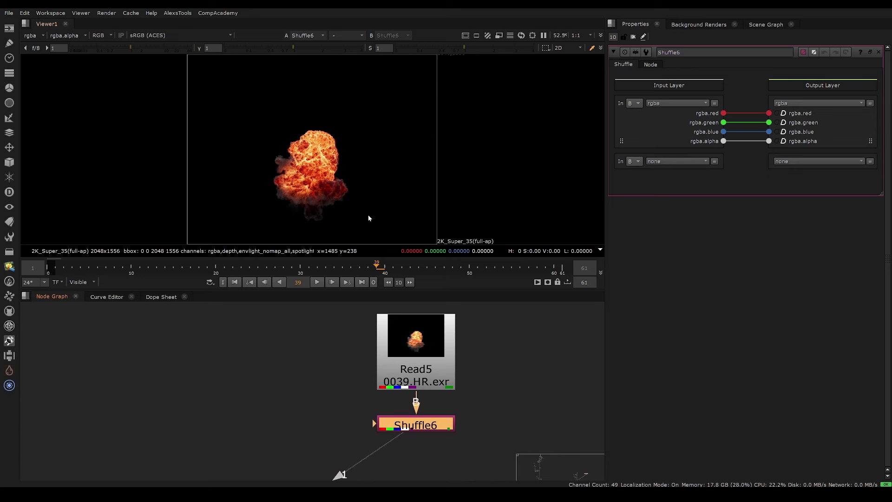
Step: Move the new Shuffle node to the left of the Read node and insert a Dot that bends its input connection
left_click(32, 35)
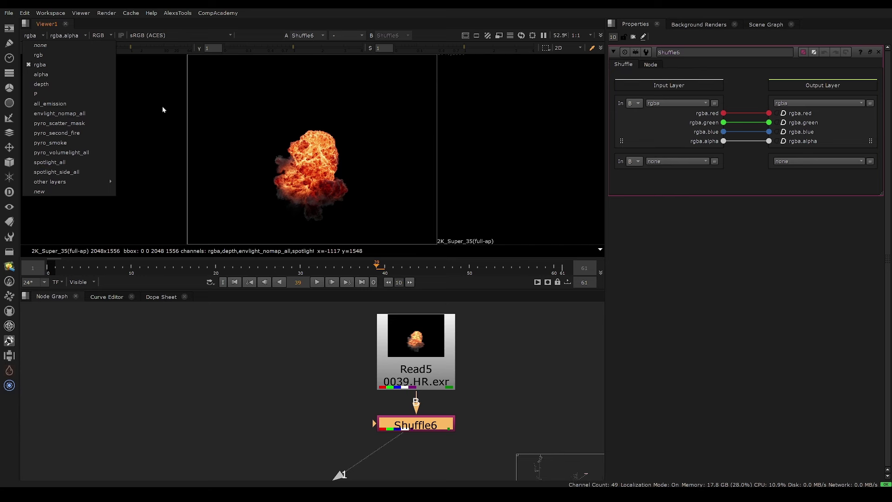
left_click(394, 410)
left_click(395, 417)
middle_click_drag(391, 410, 408, 388)
scroll(400, 420, "down", 2)
left_click_drag(408, 386, 410, 409)
middle_click_drag(405, 382, 399, 364)
scroll(400, 365, "up", 1)
left_click_drag(389, 390, 278, 360)
left_click(378, 361, "ctrl")
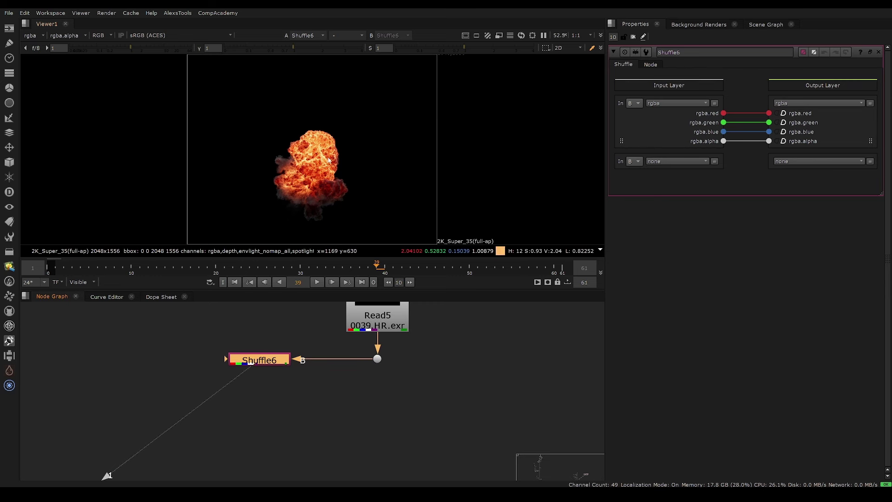
Step: Set the Shuffle node's input layer to spotlight_side_all and raise the viewer gain to 36
scroll(371, 132, "up", 3)
left_click(674, 102)
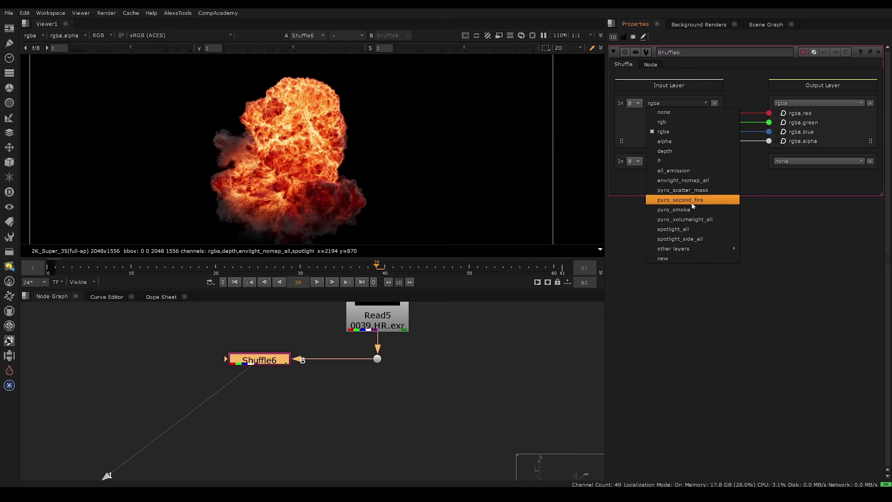
left_click(693, 239)
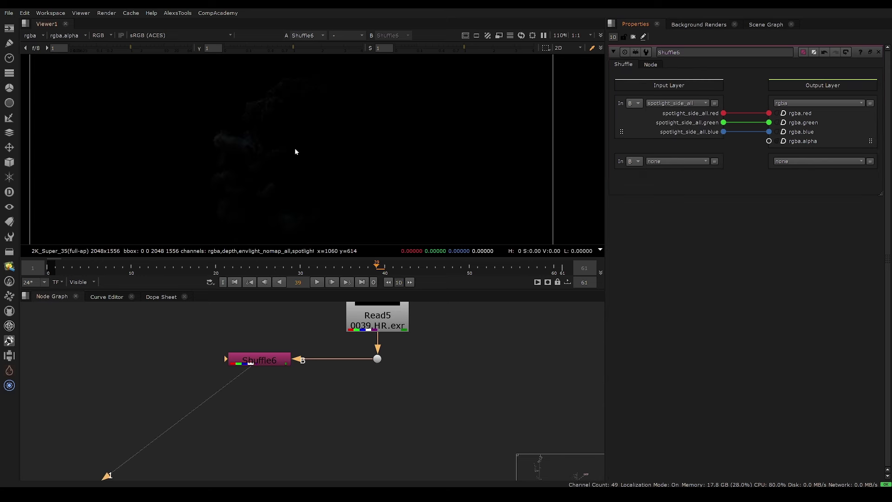
scroll(268, 125, "down", 2)
left_click(182, 48)
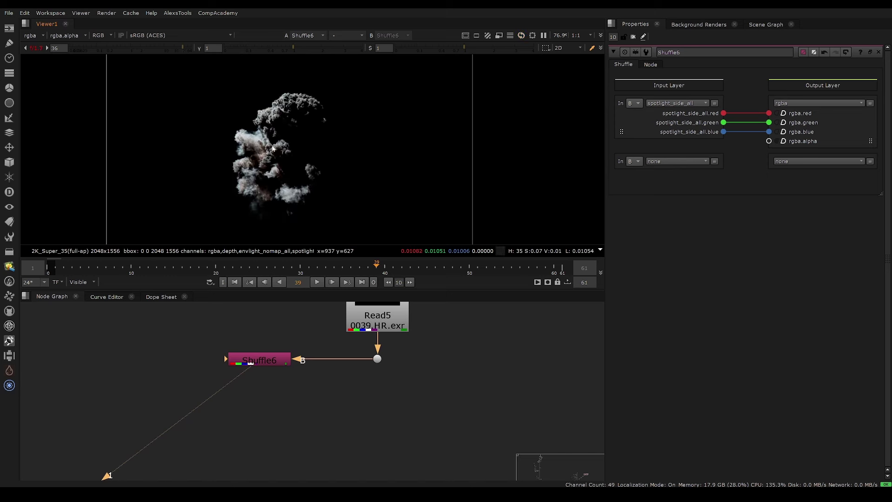
Step: Duplicate the spotlight_side_all Shuffle node and align the copy in a row to its left
left_click(245, 358)
middle_click_drag(276, 386, 352, 357)
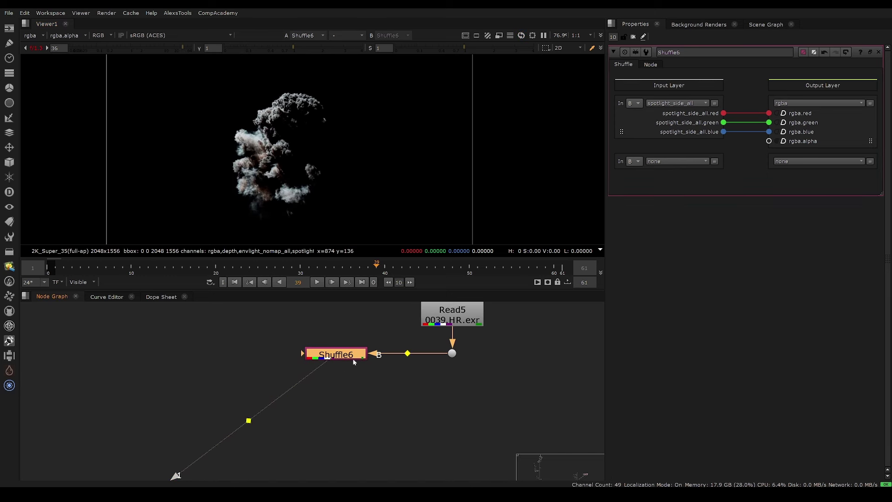
key("ctrl+c")
key("ctrl+v")
left_click_drag(347, 377, 215, 354)
middle_click_drag(451, 309, 445, 349)
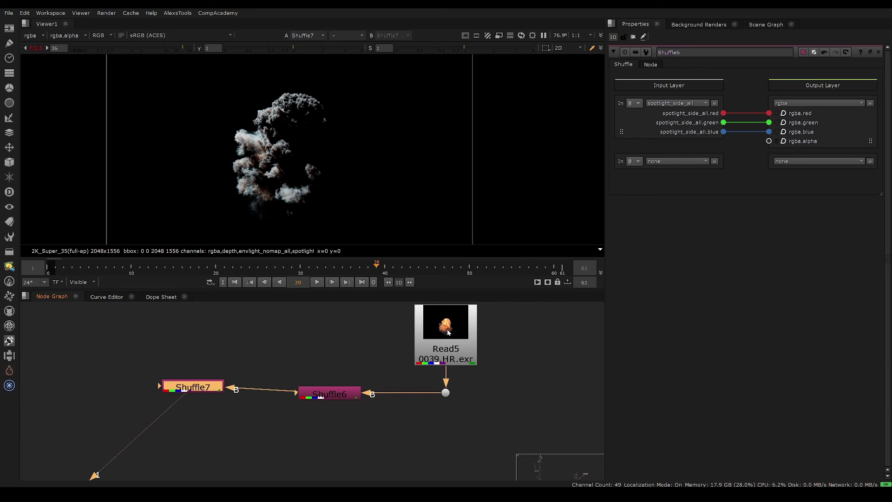
left_click_drag(220, 393, 218, 396)
Step: Set the second Shuffle node's input layer to spotlight_all, with only its own properties left open
double_click(217, 396)
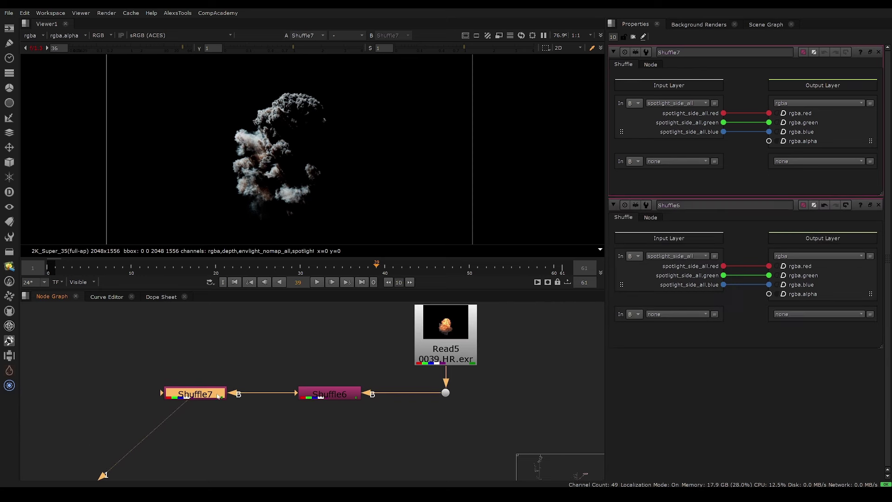
left_click(878, 205)
left_click(677, 103)
left_click(668, 237)
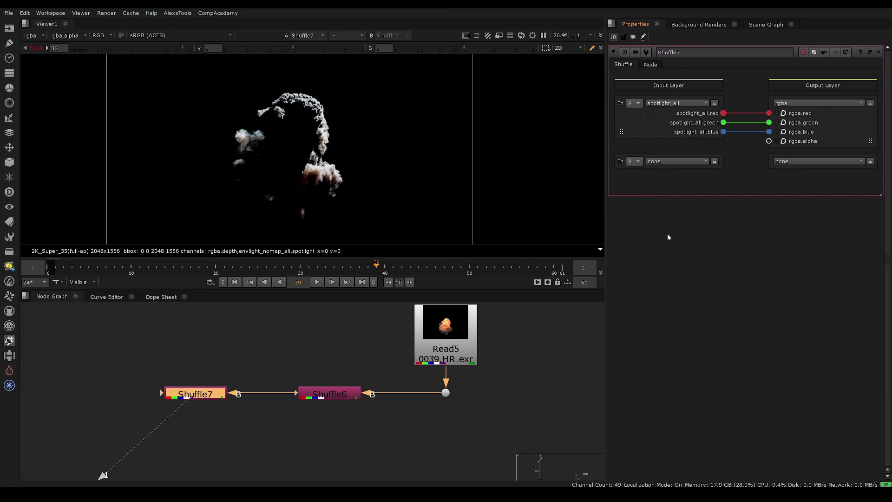
Step: Paste a third Shuffle node and align it in the row to the left of the spotlight_all Shuffle
middle_click_drag(221, 401, 331, 366)
key("ctrl+v")
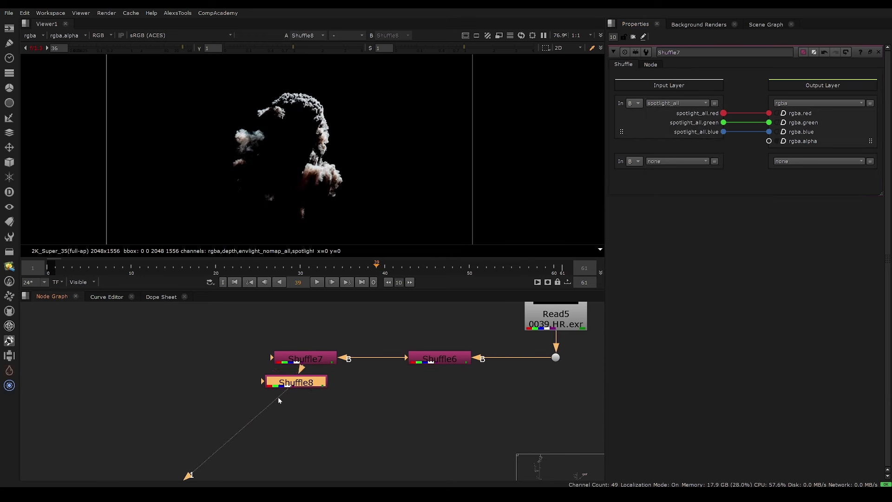
left_click_drag(288, 385, 191, 358)
double_click(191, 367)
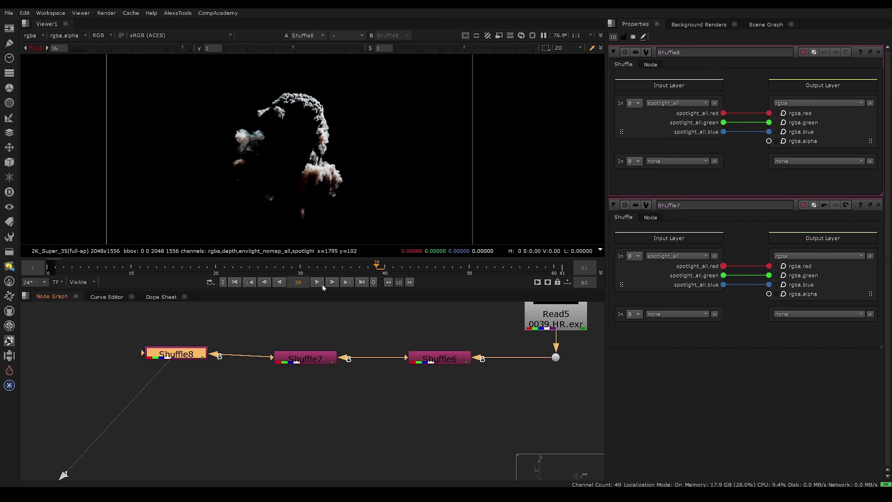
left_click_drag(201, 356, 200, 360)
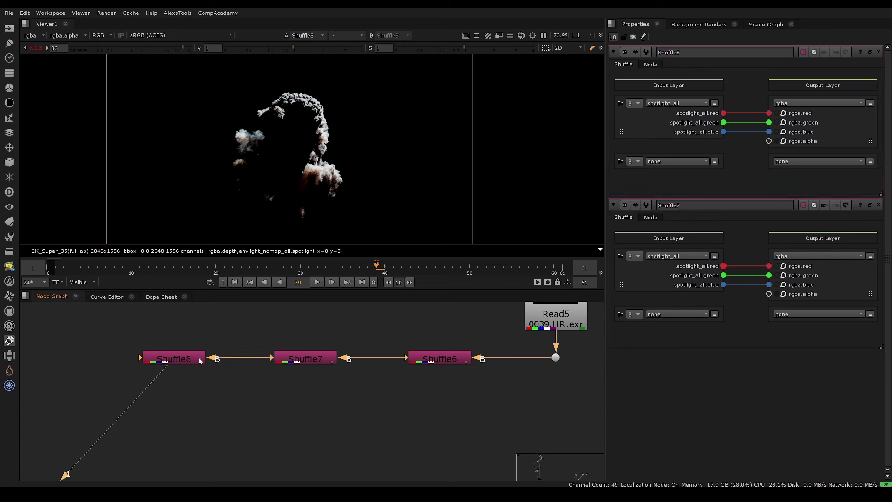
Step: Set the third Shuffle node's input layer to envlight_nomap_all and the viewer gain to 8.5
left_click(878, 205)
left_click(679, 103)
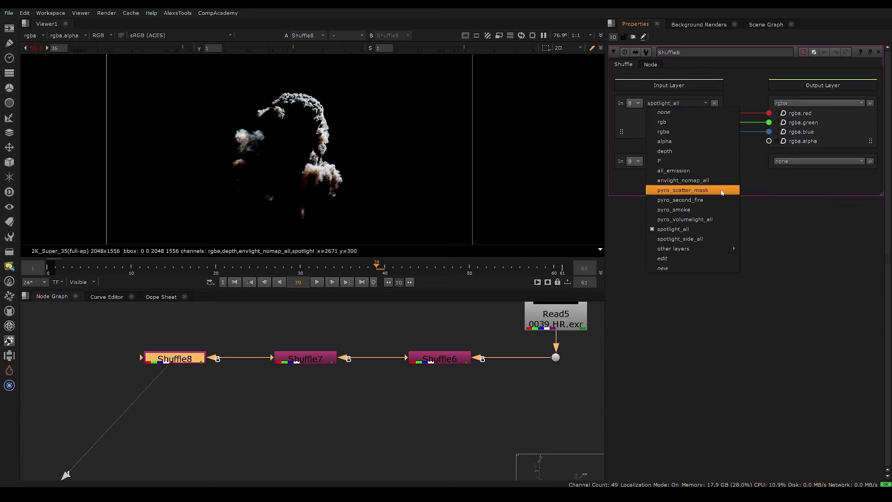
left_click(722, 200)
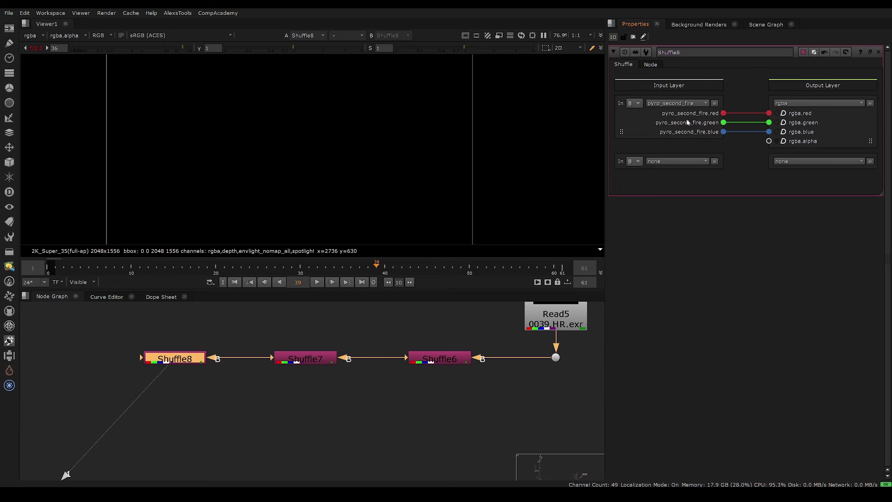
left_click(678, 104)
left_click(695, 190)
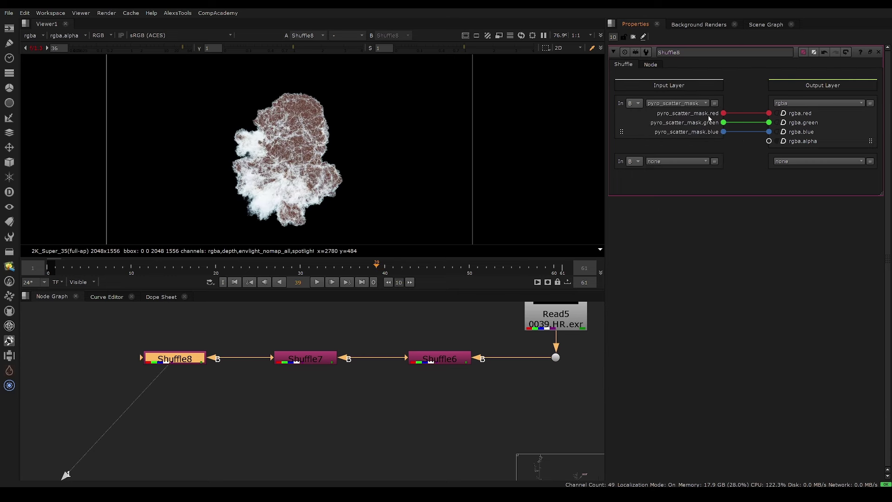
left_click(692, 103)
left_click(705, 182)
left_click(36, 48)
middle_click_drag(233, 395, 350, 372)
left_click_drag(143, 47, 161, 47)
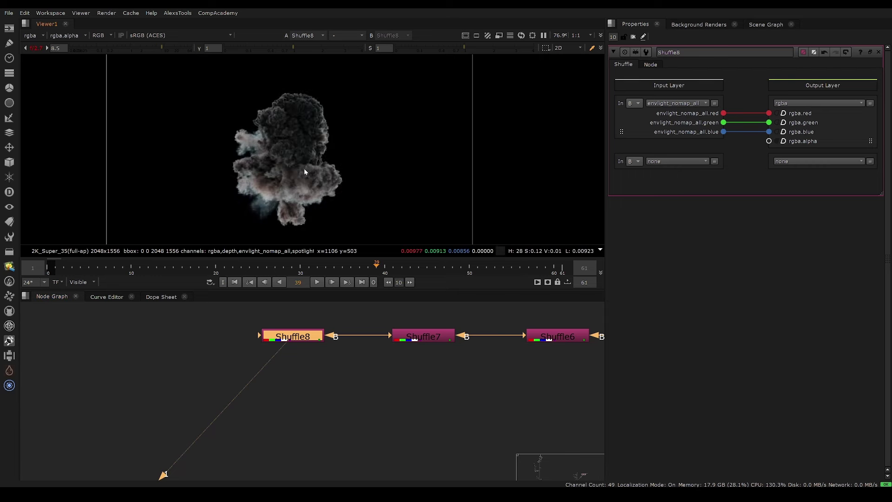
Step: Check the input layers of the four Shuffle nodes in the original explosion tree, and close their properties
scroll(305, 138, "down", 3)
scroll(325, 386, "down", 5)
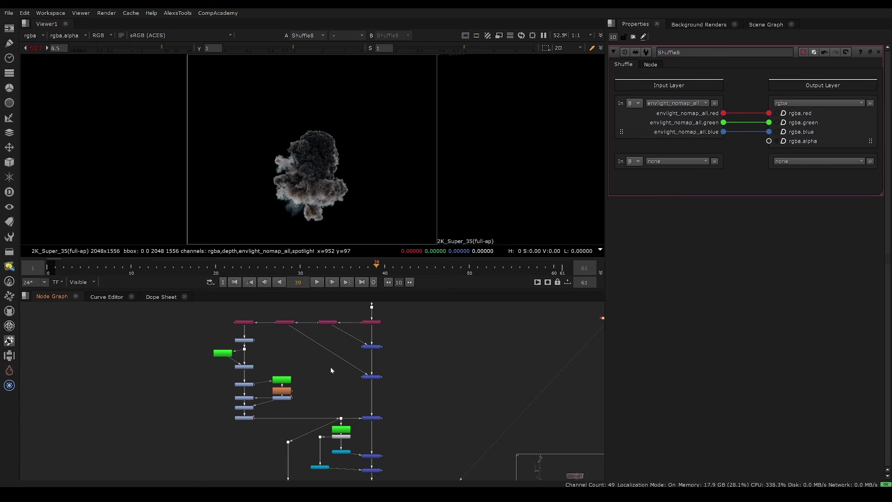
scroll(331, 370, "up", 4)
double_click(388, 344)
double_click(302, 345)
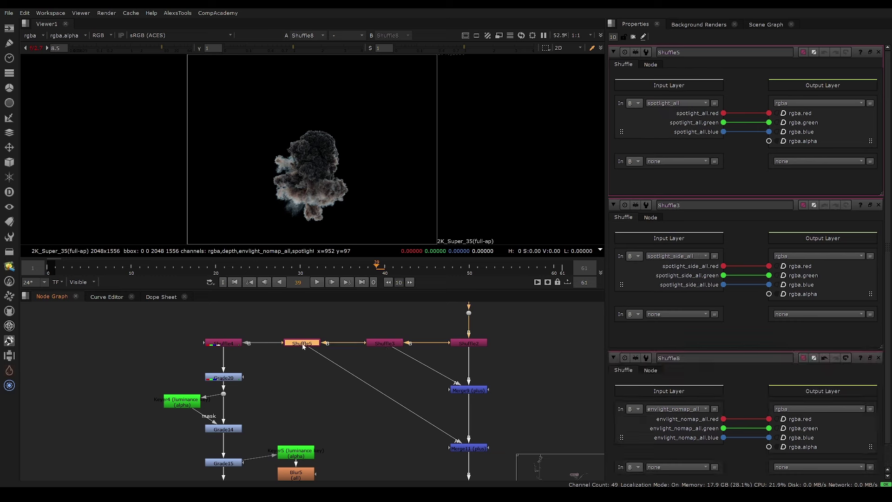
double_click(239, 344)
middle_click_drag(374, 348, 319, 349)
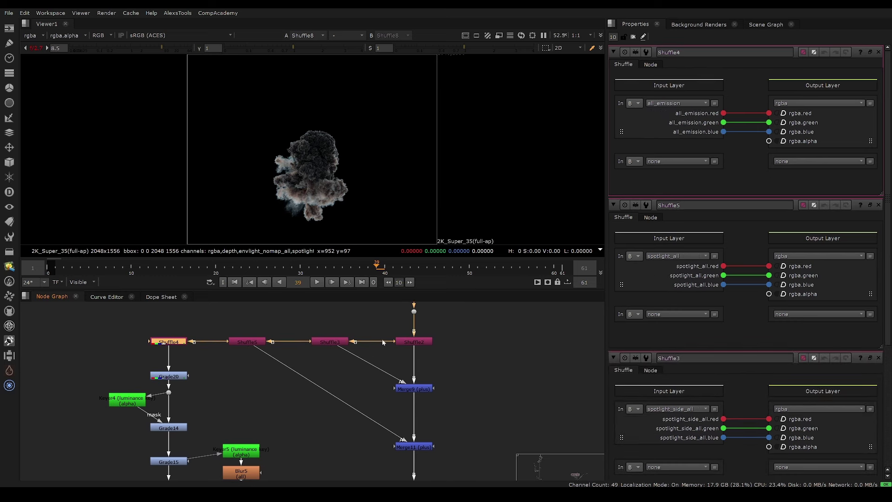
double_click(412, 342)
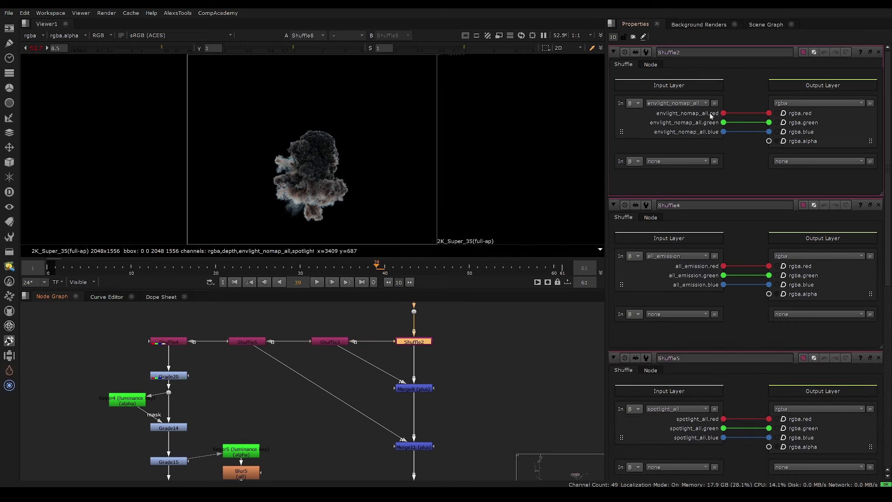
scroll(458, 330, "down", 5)
middle_click_drag(457, 331, 202, 368)
left_click(873, 53)
left_click(878, 52)
left_click(878, 52)
left_click(879, 52)
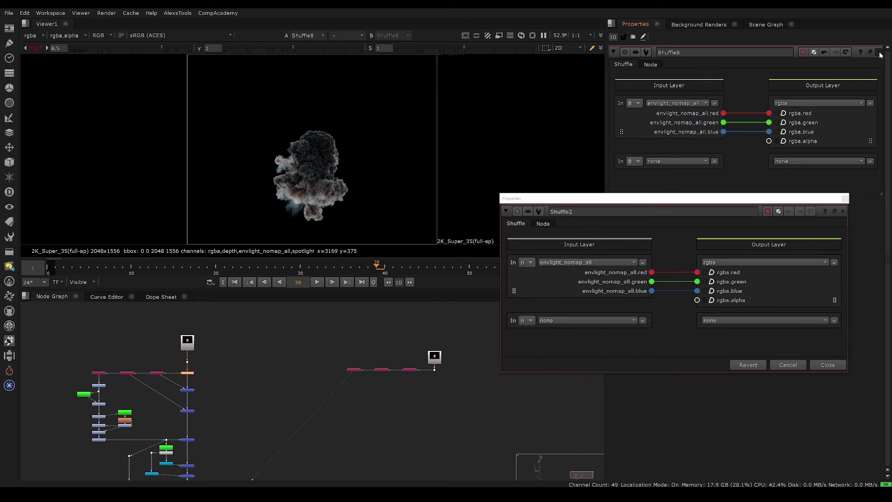
left_click(879, 52)
left_click(843, 198)
Step: Check the input layers of the three new Shuffle nodes beside the duplicated Read node, and close their properties
scroll(391, 343, "up", 5)
scroll(392, 338, "up", 3)
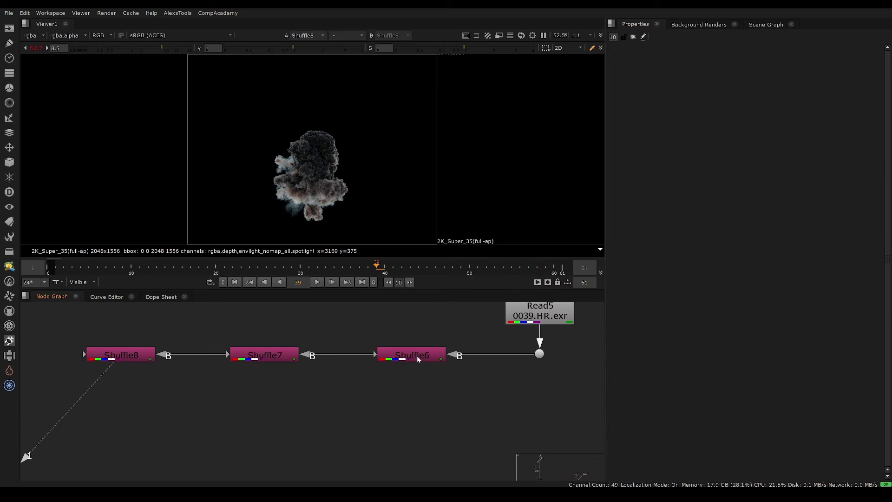
double_click(414, 355)
double_click(264, 355)
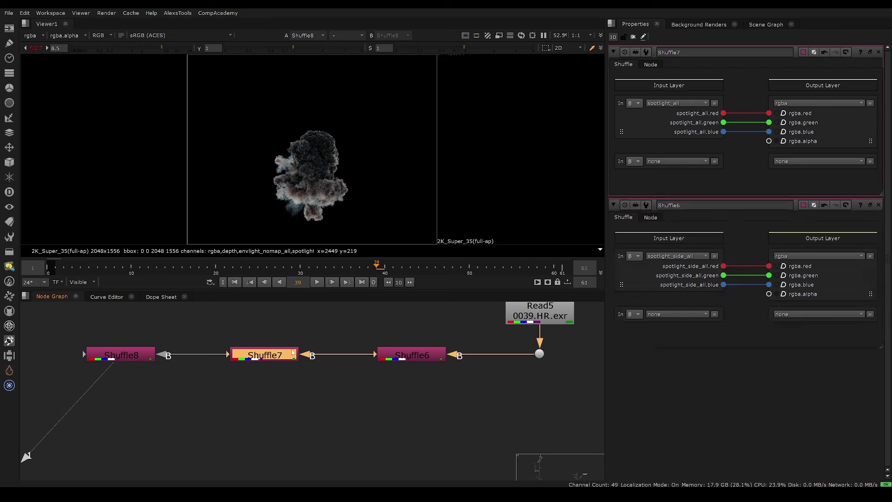
middle_click_drag(128, 370, 280, 320)
double_click(281, 306)
middle_click_drag(394, 316, 386, 338)
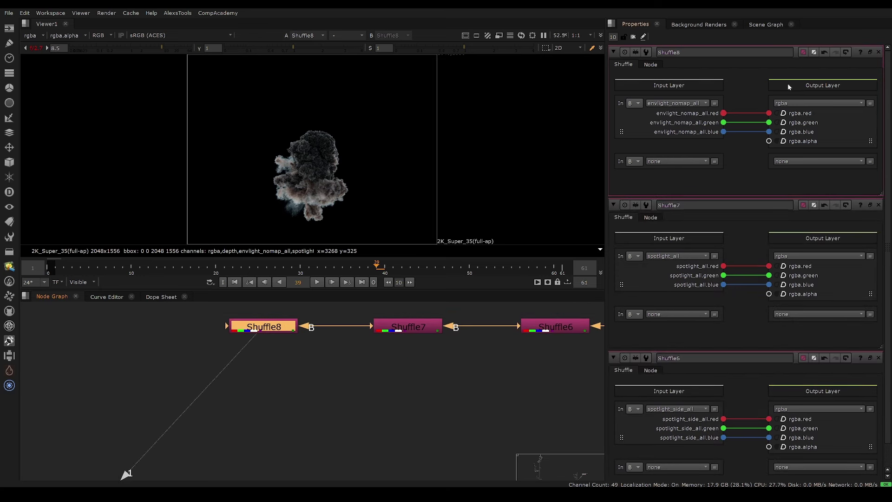
triple_click(878, 53)
Step: Paste a fourth Shuffle node and place it at the left end of the new row
middle_click_drag(413, 394, 437, 440)
key("ctrl+v")
middle_click_drag(298, 397, 365, 386)
left_click_drag(365, 385, 218, 366)
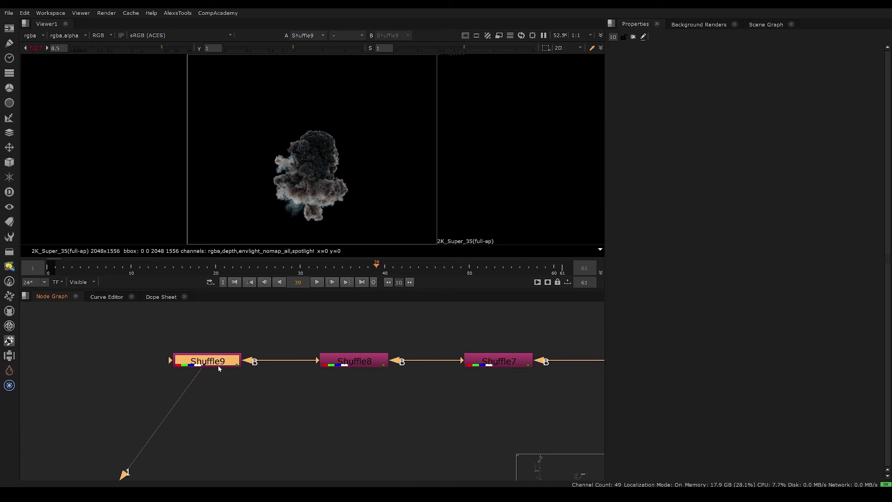
Step: Set the fourth Shuffle node's input layer to all_emission and reset the viewer gain to 1
double_click(218, 366)
left_click(675, 103)
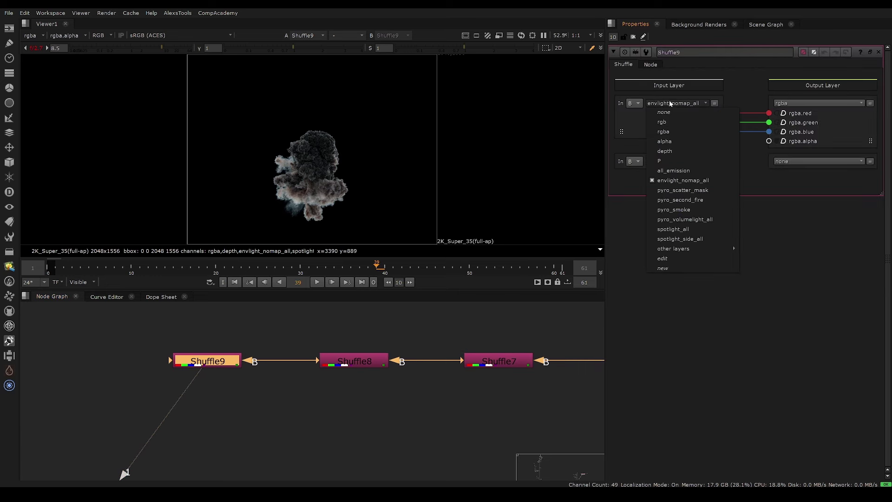
left_click(692, 171)
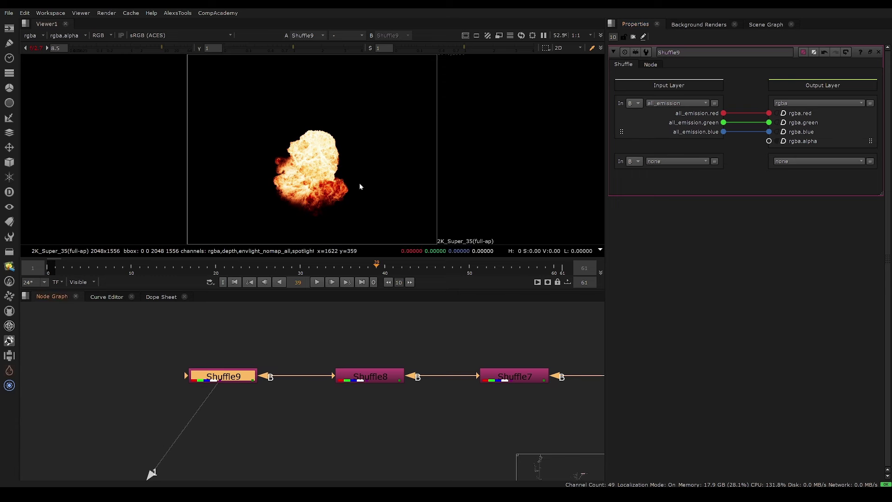
left_click(43, 49)
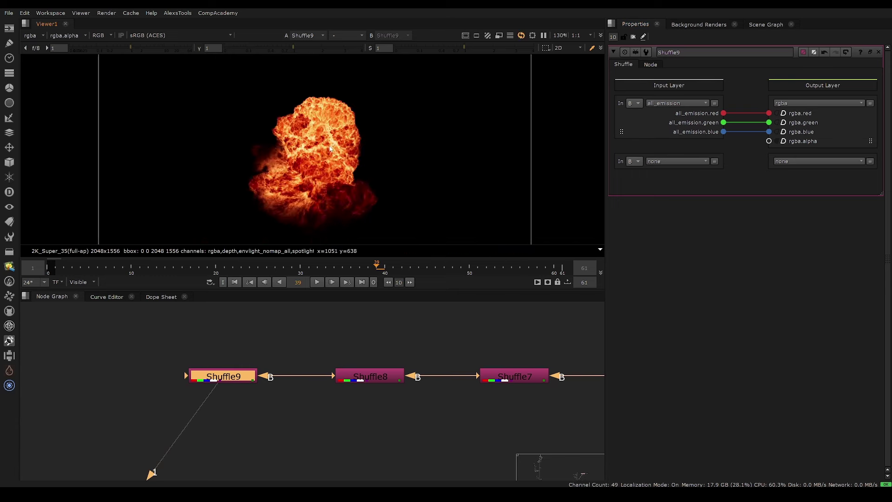
Step: Shift the all_emission Shuffle slightly further left and raise the duplicated Read node higher above its Dot
left_click(224, 387)
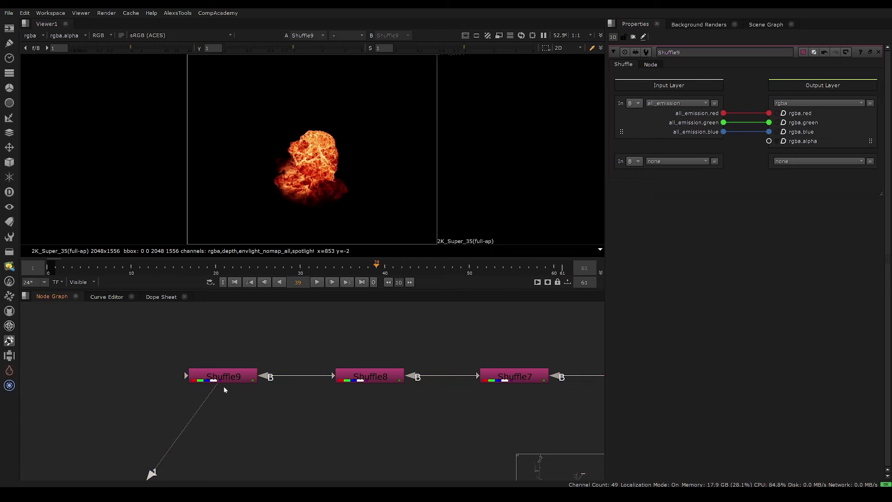
left_click_drag(232, 378, 205, 378)
middle_click_drag(535, 379, 199, 346)
scroll(285, 380, "down", 3)
middle_click_drag(327, 367, 345, 279)
key("space")
scroll(342, 318, "up", 2)
left_click_drag(363, 235, 364, 171)
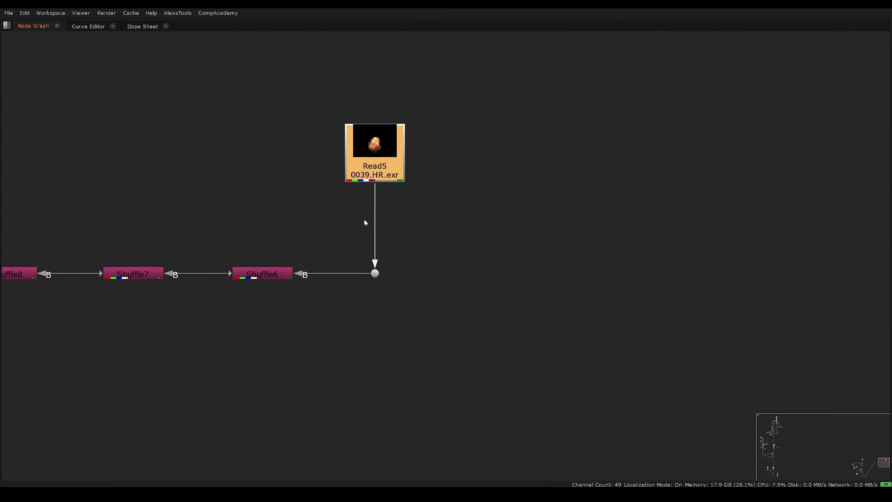
Step: Compare the layout of the original explosion tree with the new row of four Shuffle nodes
scroll(390, 242, "down", 4)
middle_click_drag(330, 272, 430, 265)
scroll(434, 260, "up", 2)
scroll(435, 264, "down", 4)
scroll(486, 278, "up", 3)
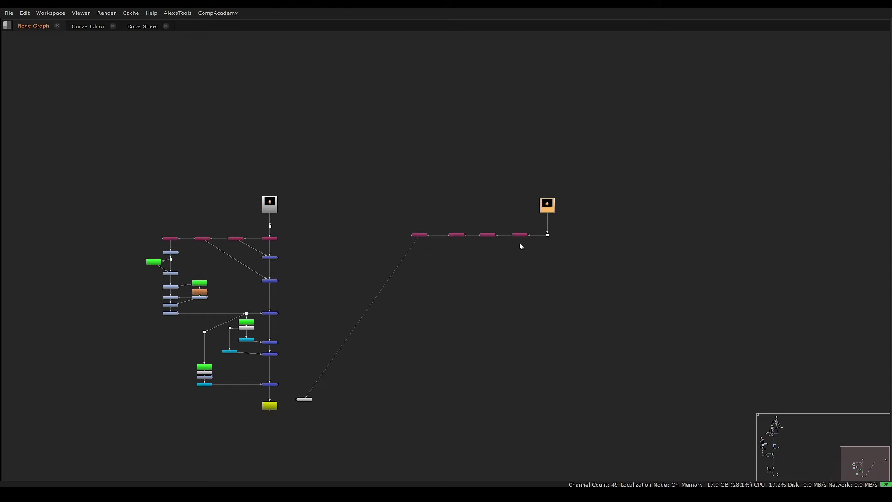
scroll(571, 196, "up", 4)
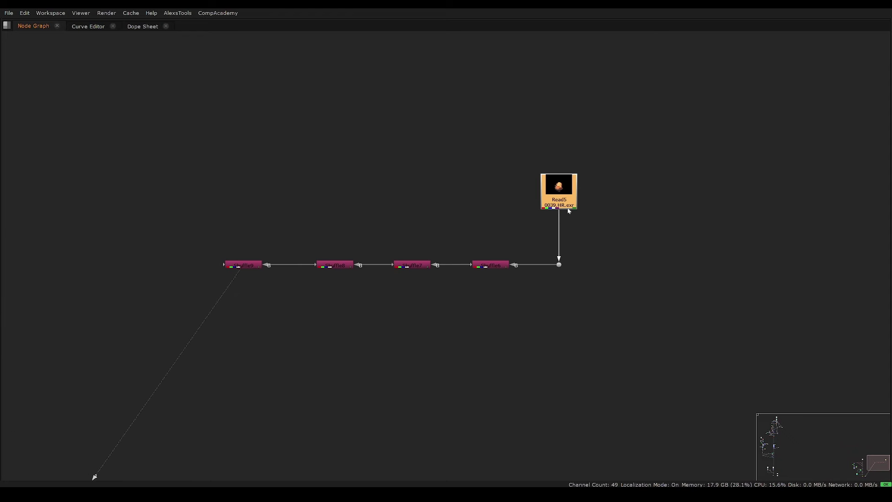
Step: Review the four new Shuffle nodes individually and as a group, together with the Read node feeding them
left_click(456, 291)
left_click(337, 292)
left_click(242, 292)
middle_click_drag(330, 300, 437, 296)
left_click(190, 288)
middle_click_drag(269, 311, 303, 331)
middle_click_drag(513, 324, 450, 304)
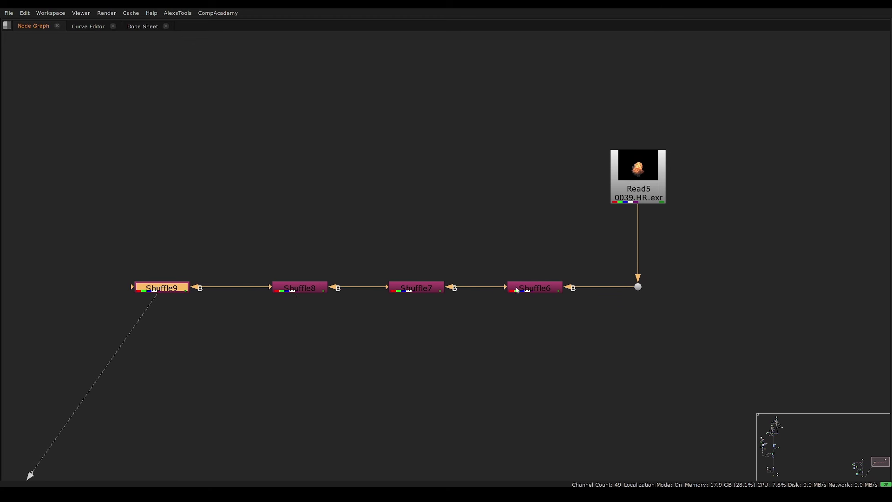
middle_click_drag(480, 352, 478, 332)
left_click_drag(590, 216, 126, 316)
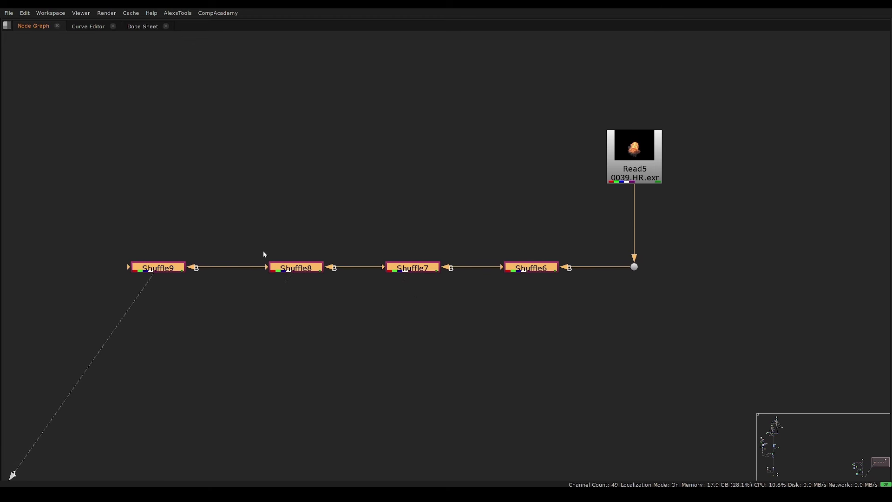
middle_click_drag(413, 334, 351, 303)
left_click(441, 345)
left_click(594, 116)
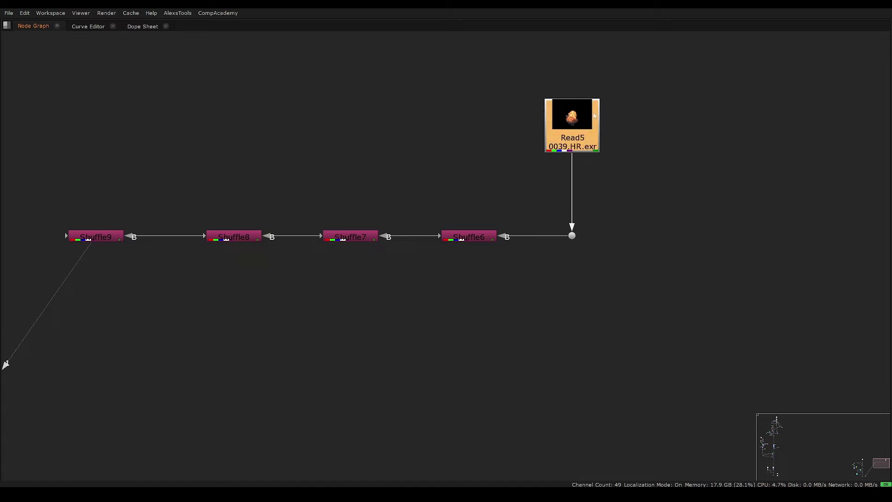
Step: Add a Merge node below Shuffle6 in the node graph
left_click(485, 263)
middle_click_drag(456, 288, 414, 298)
middle_click_drag(420, 250, 420, 288)
scroll(421, 288, "up", 2)
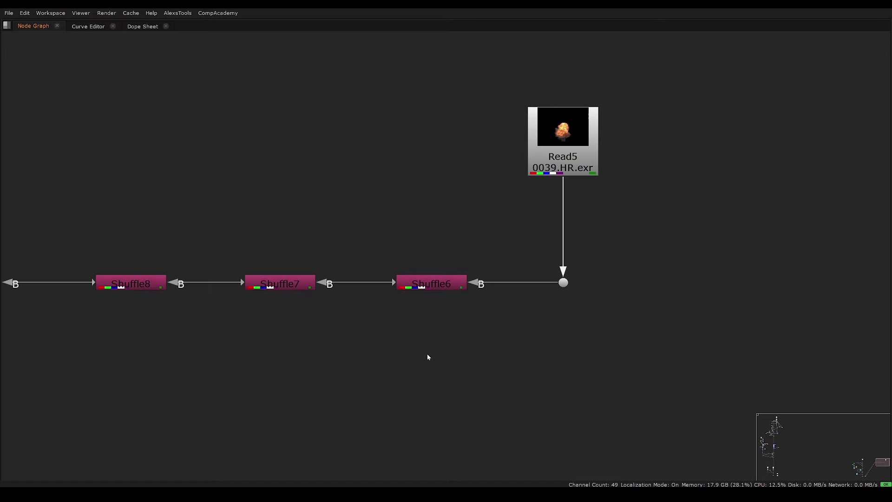
key("space")
key("m")
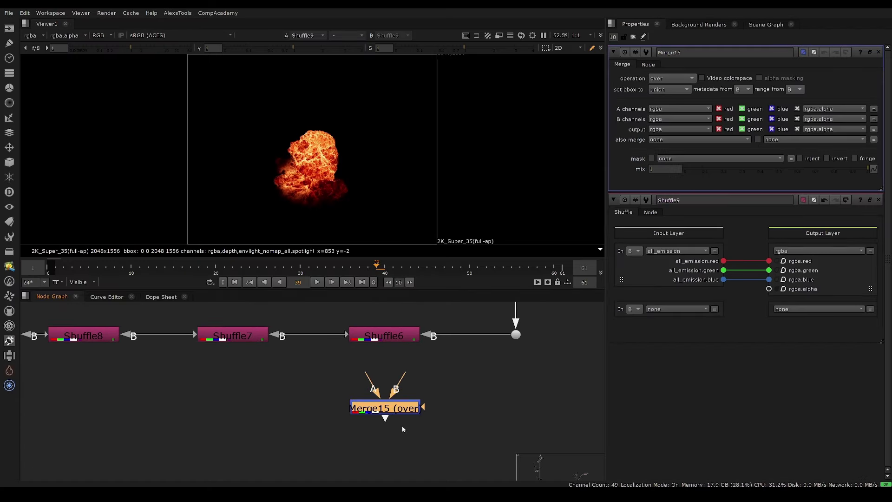
left_click_drag(396, 411, 403, 426)
Step: View Shuffle6 with the viewer gain raised to 10, and switch the viewer to Shuffle7
left_click(404, 340)
key("1")
left_click(162, 47)
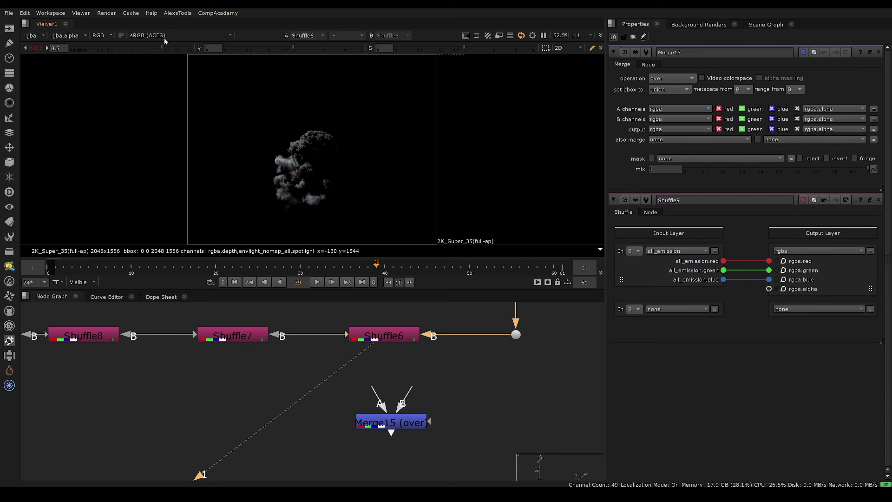
left_click(164, 47)
left_click(260, 336)
key("1")
scroll(258, 336, "down", 2)
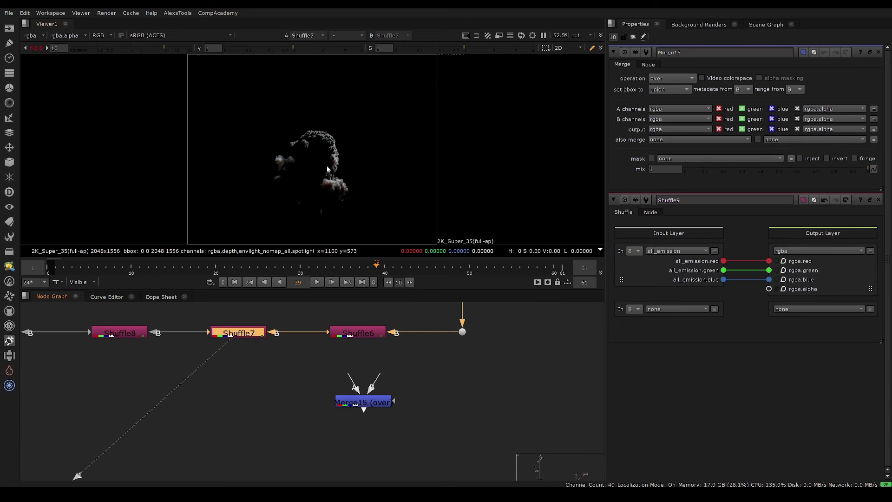
Step: Compare the light passes of Shuffle6 and Shuffle7 by alternating them in the viewer
left_click(331, 332)
left_click(241, 335)
key("1")
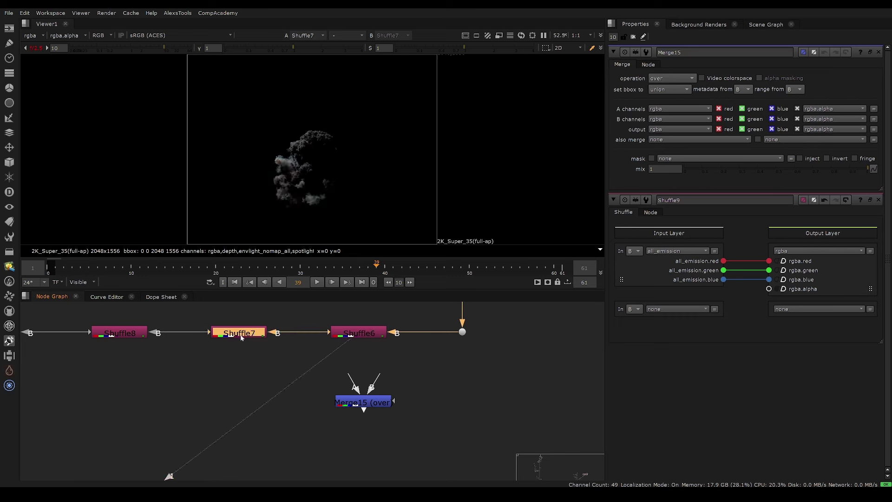
left_click(358, 335)
key("1")
left_click(241, 335)
key("1")
left_click(358, 335)
key("1")
key("1")
left_click(331, 375)
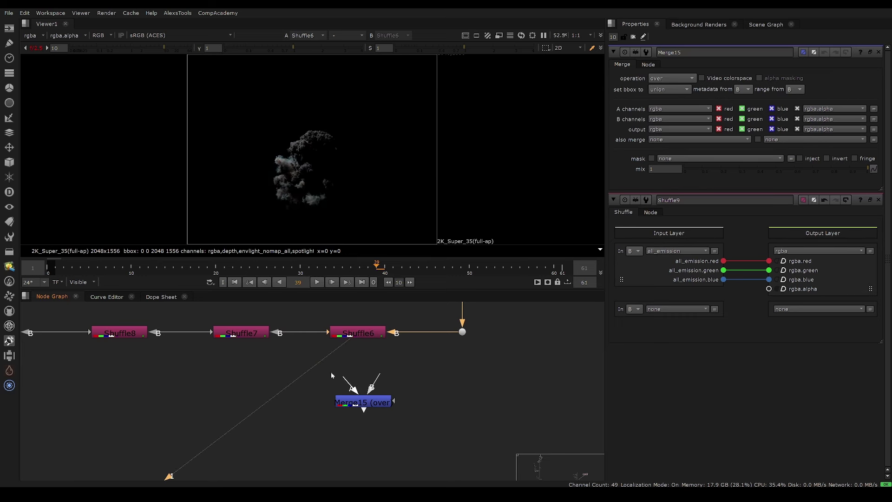
Step: Connect the Merge's B input to Shuffle6 and its A input to Shuffle7, and view its output
left_click(381, 402)
key("1")
mouse_move(381, 402)
left_mouse_down()
mouse_move(371, 414)
mouse_move(365, 407)
left_mouse_up()
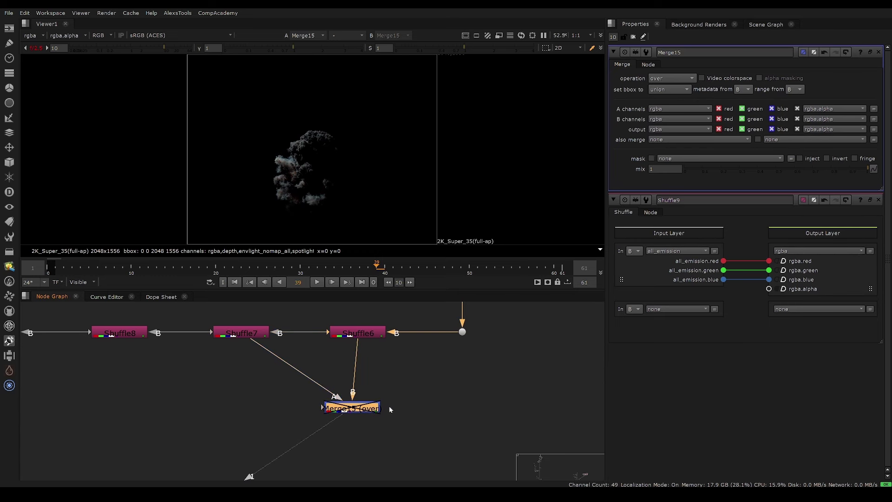
scroll(337, 402, "up", 4)
scroll(350, 173, "down", 1)
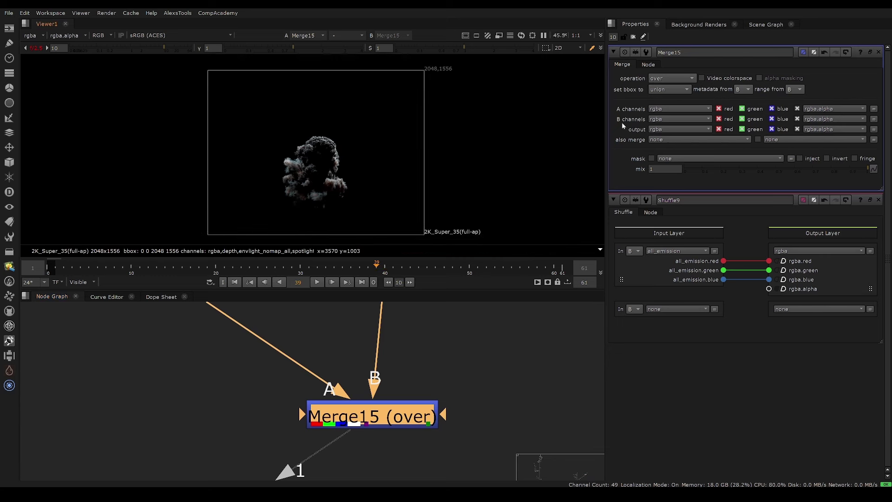
Step: Set the Merge's operation to plus and inspect the combined smoke lighting
left_click(664, 79)
left_click(671, 239)
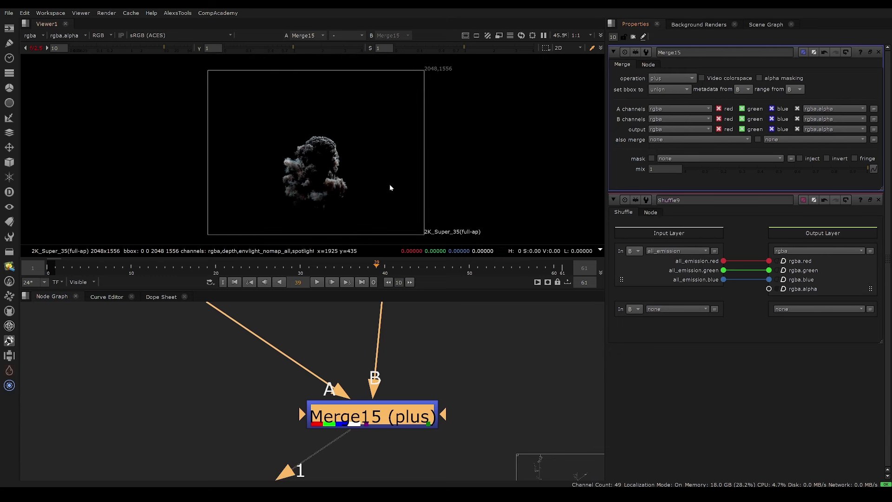
scroll(347, 144, "up", 3)
scroll(352, 437, "down", 2)
middle_click_drag(351, 432, 352, 455)
left_click_drag(352, 454, 360, 457)
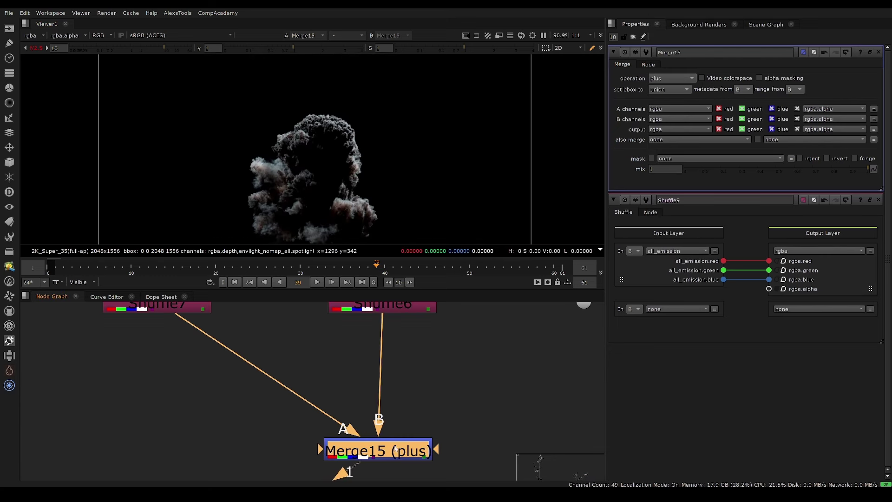
Step: Duplicate the plus Merge below the first one and swap its inputs so the first Merge feeds B
scroll(410, 362, "down", 3)
middle_click_drag(408, 413, 402, 376)
key("ctrl+c")
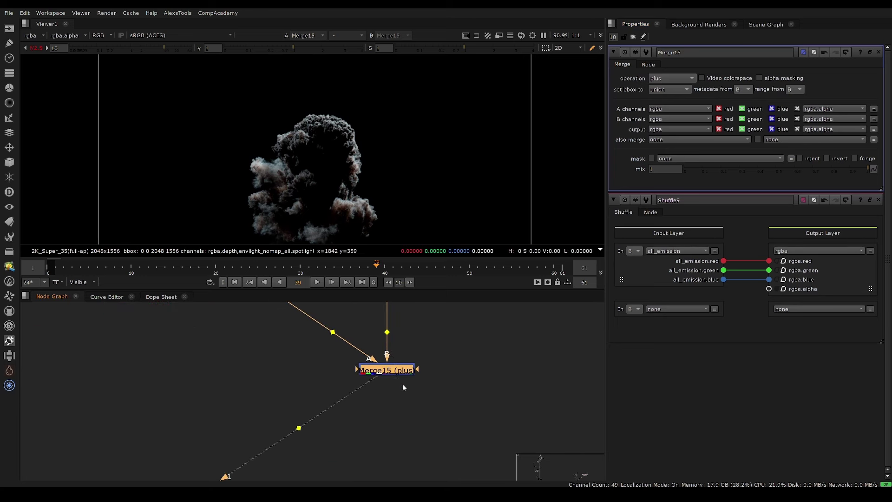
key("ctrl+v")
left_click_drag(461, 377, 409, 412)
key("space")
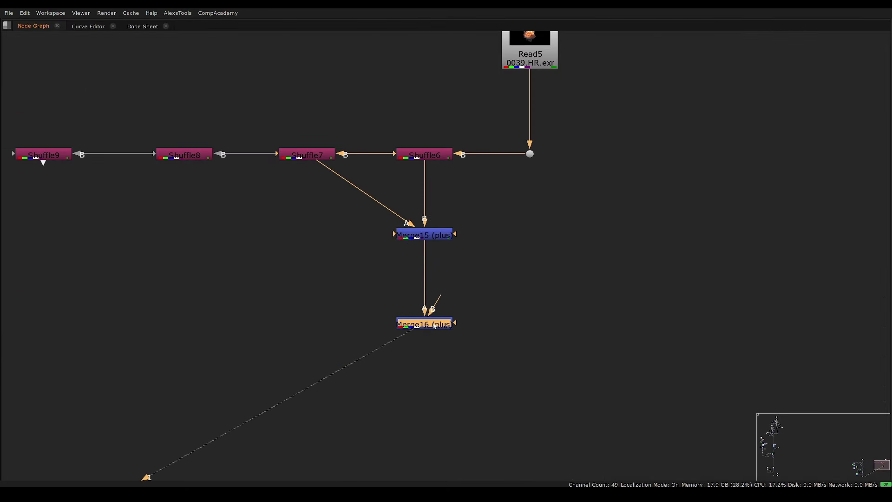
key("shift+x")
scroll(425, 365, "up", 2)
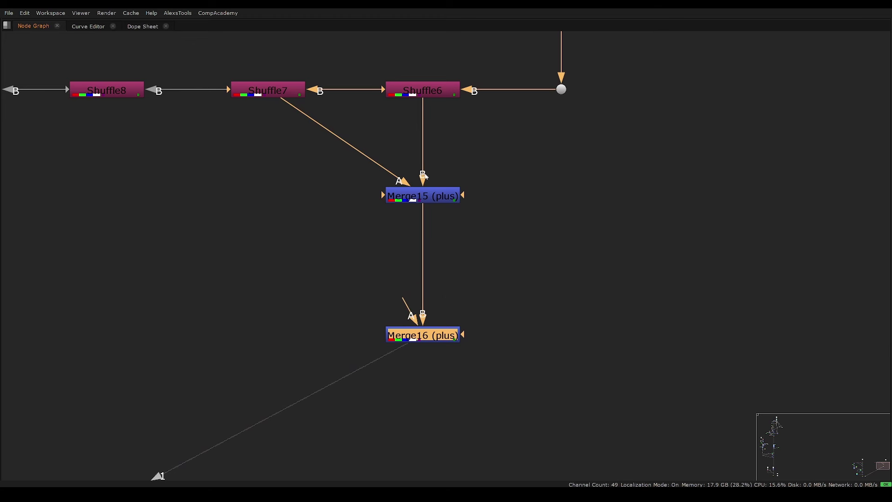
Step: Connect the second plus Merge's A input to Shuffle8
left_click_drag(491, 42, 386, 331)
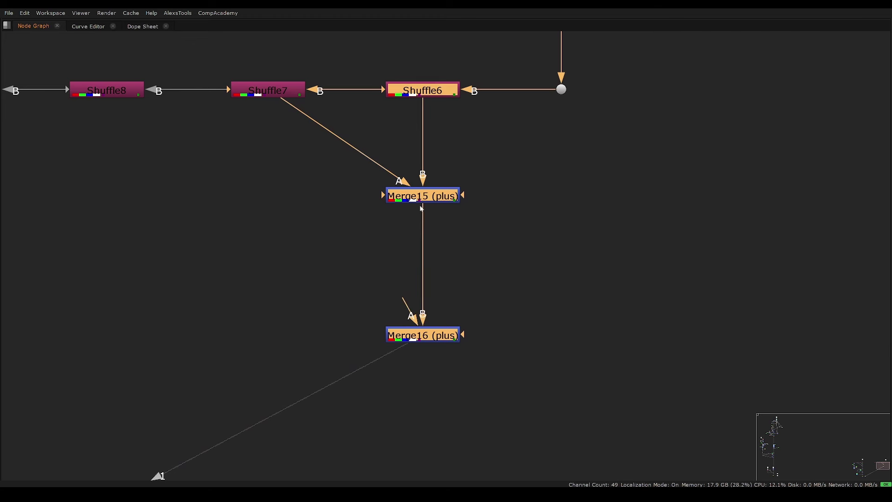
scroll(438, 248, "down", 1)
middle_click_drag(438, 249, 458, 298)
middle_click_drag(474, 221, 535, 210)
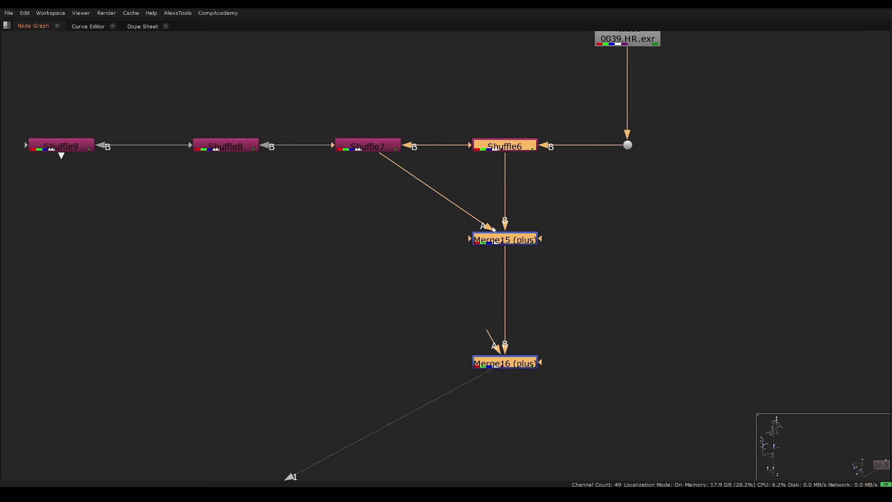
left_click(422, 325)
scroll(422, 320, "down", 2)
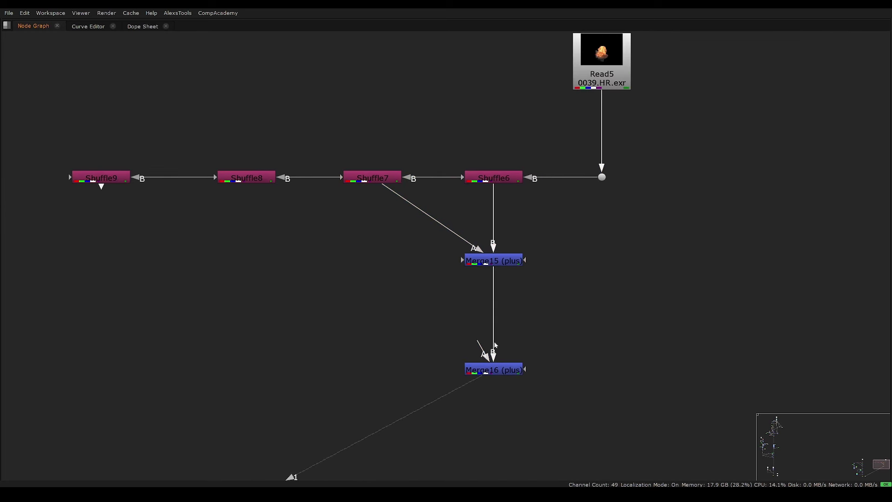
left_click_drag(476, 347, 261, 186)
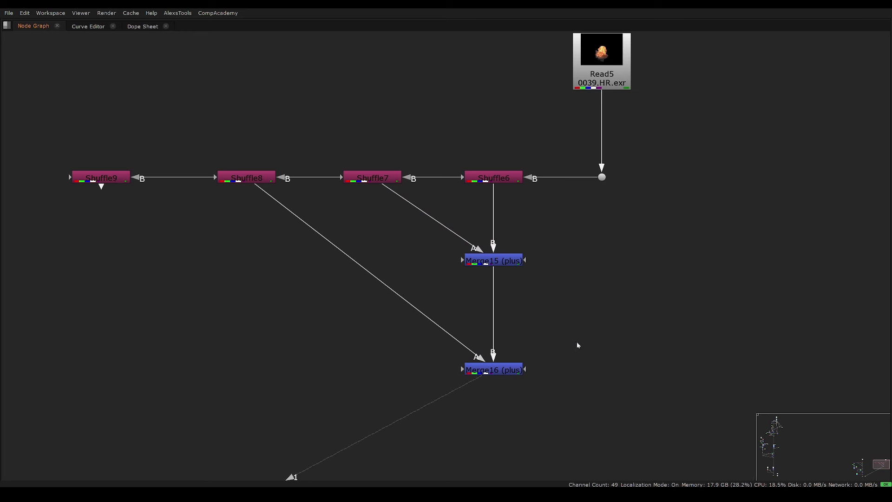
Step: Add a third plus Merge under the second one and connect its A input to Shuffle9
left_click(500, 370)
key("m")
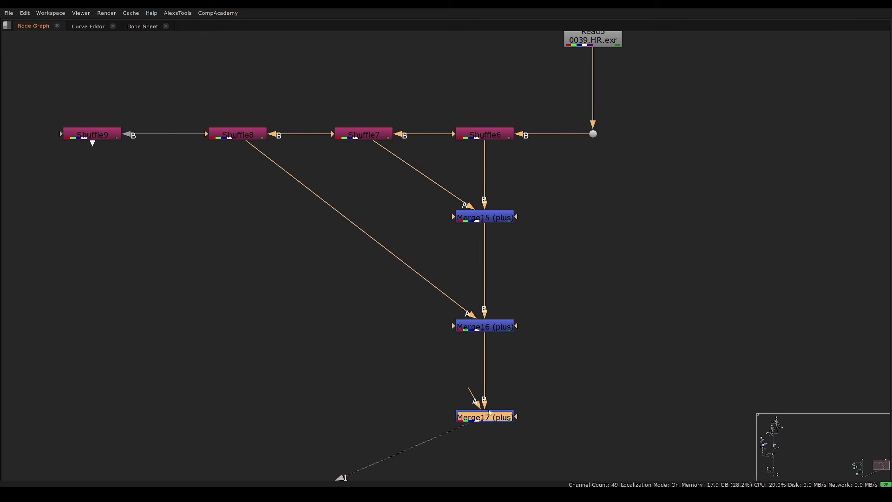
left_click_drag(481, 401, 94, 154)
scroll(443, 326, "down", 3)
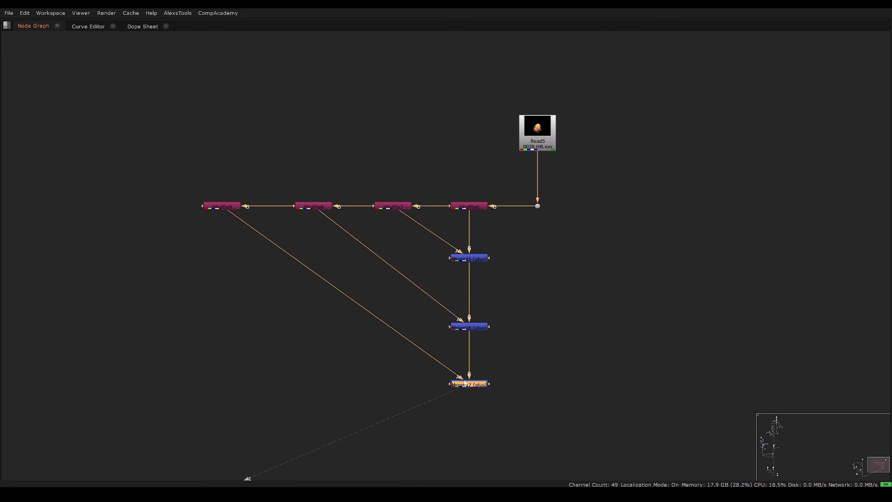
Step: Space the two lower plus Merges further apart in a straight vertical line below the first
left_click_drag(472, 382, 480, 439)
middle_click_drag(451, 343, 449, 300)
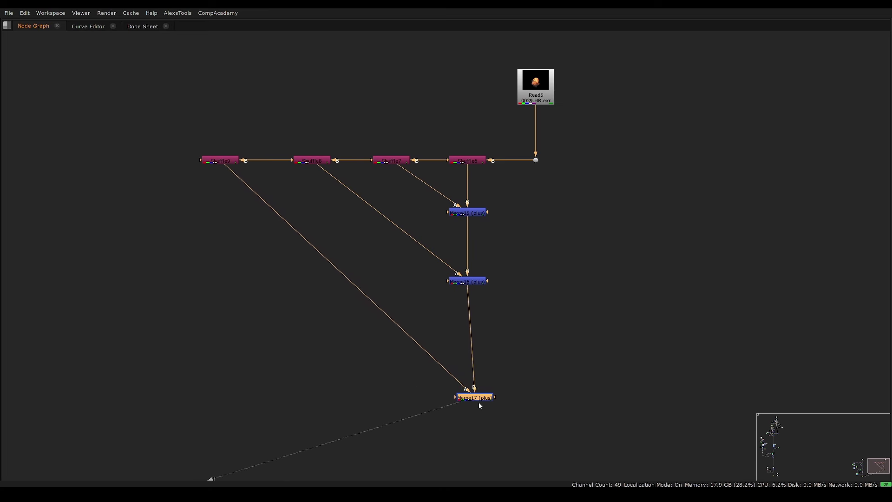
left_click_drag(480, 406, 474, 412)
left_click_drag(479, 283, 479, 304)
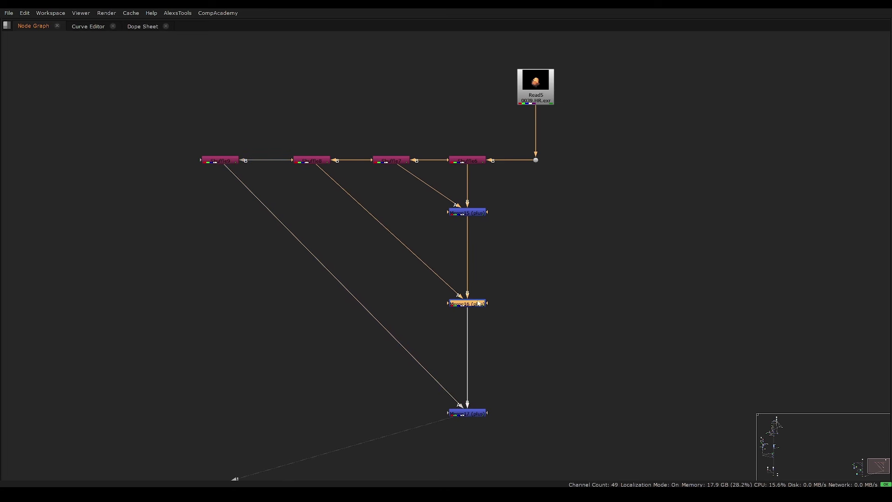
Step: Insert Dots in the Merges' A pipes to route them at right angles below Shuffle7, Shuffle8 and Shuffle9
scroll(408, 156, "up", 2)
left_click_drag(433, 204, 277, 367, "ctrl")
scroll(375, 275, "down", 2)
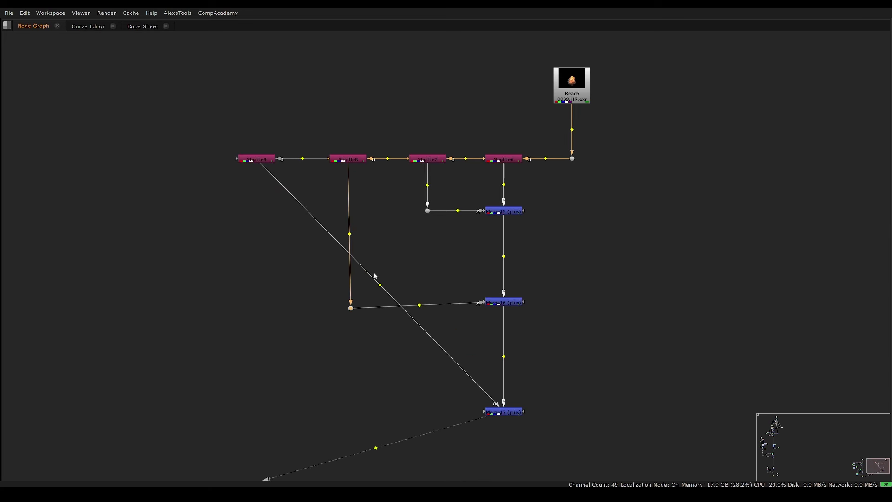
left_click_drag(380, 284, 256, 415, "ctrl")
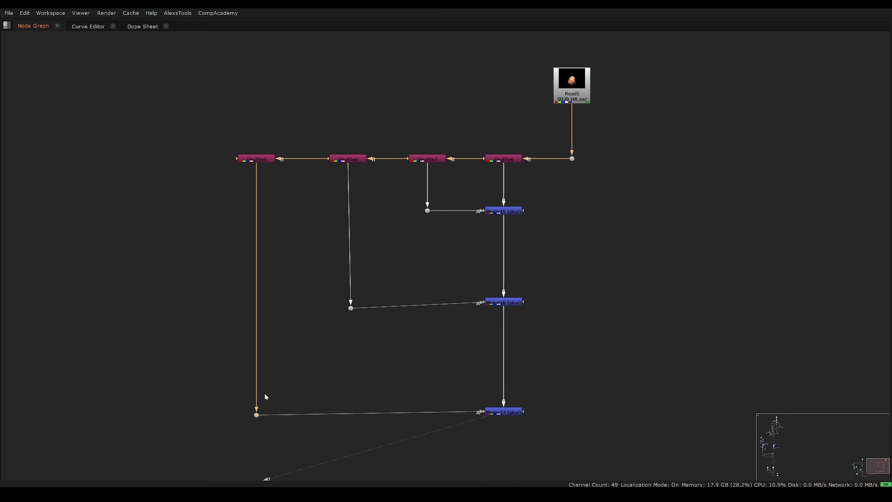
left_click_drag(351, 309, 348, 302)
Step: Examine how the four Shuffle nodes feed the column of plus Merges in the rebuilt explosion tree
middle_click_drag(448, 279, 381, 269)
middle_click(382, 269)
middle_click_drag(504, 301, 454, 241)
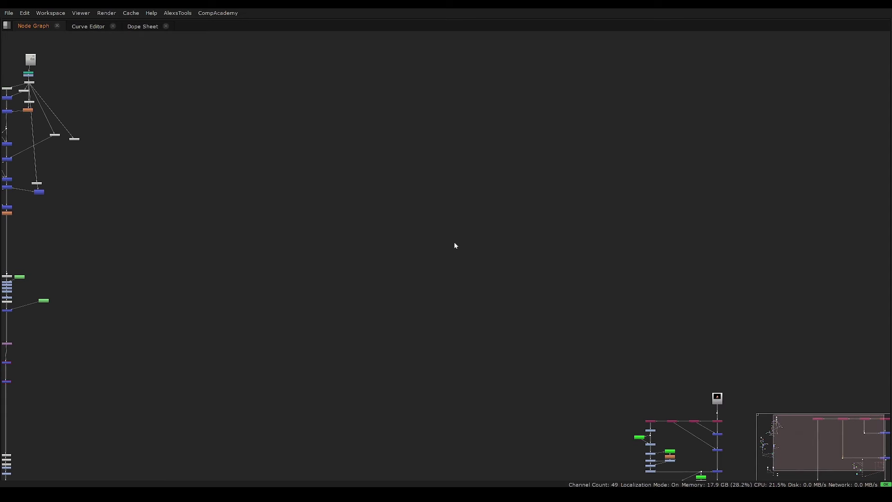
middle_click_drag(572, 354, 264, 212)
scroll(588, 274, "up", 8)
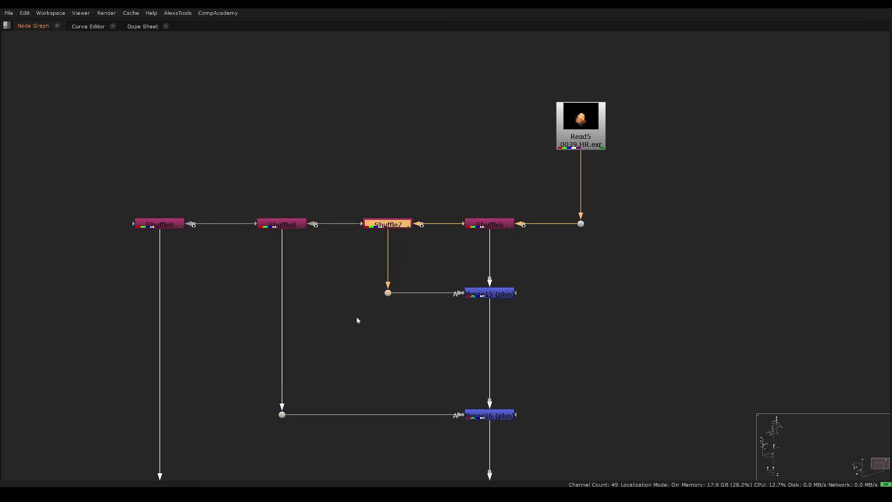
middle_click_drag(392, 271, 424, 189)
left_click_drag(561, 104, 474, 180)
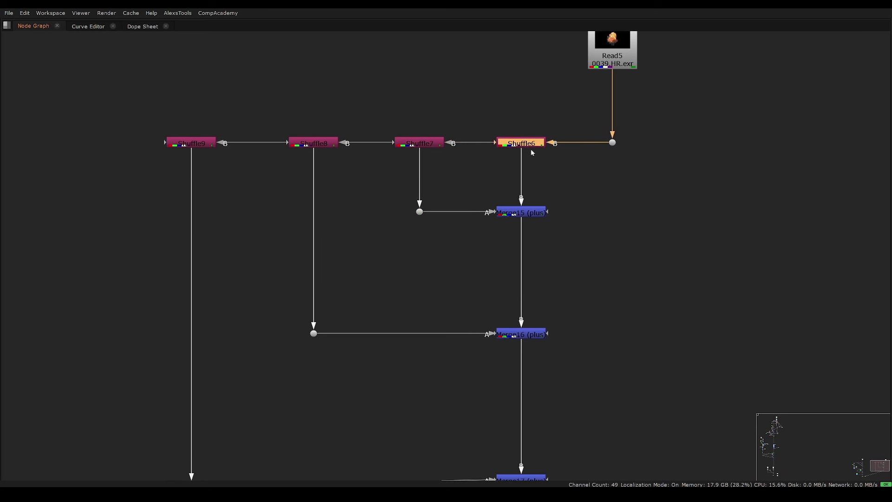
middle_click_drag(532, 153, 405, 196)
left_click_drag(367, 167, 296, 206)
left_click_drag(443, 227, 389, 263)
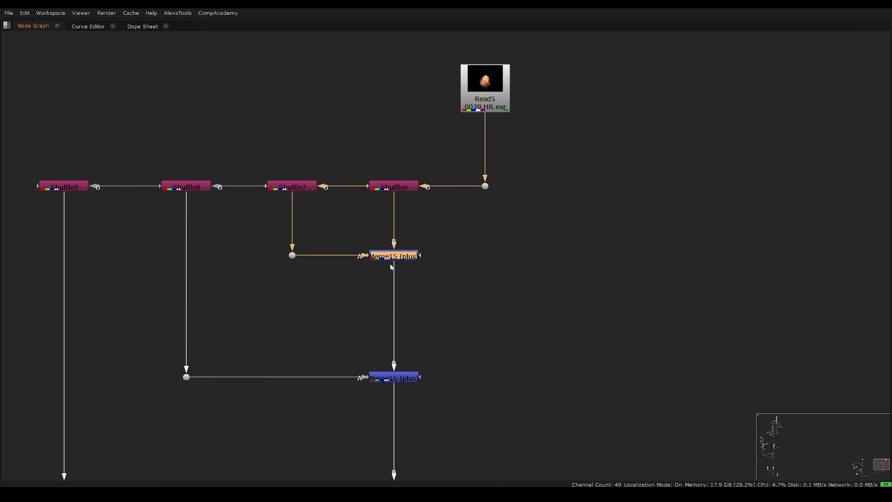
middle_click_drag(390, 262, 482, 227)
left_click_drag(359, 106, 265, 407)
middle_click_drag(389, 246, 444, 106)
middle_click_drag(564, 279, 429, 324)
middle_click_drag(434, 211, 426, 443)
Step: View the first plus Merge, reset the viewer gain to 1, and switch the viewer to the bottom Merge
key("space")
left_click_drag(472, 359, 388, 403)
key("1")
left_click(36, 48)
scroll(344, 378, "down", 3)
middle_click_drag(351, 423, 352, 320)
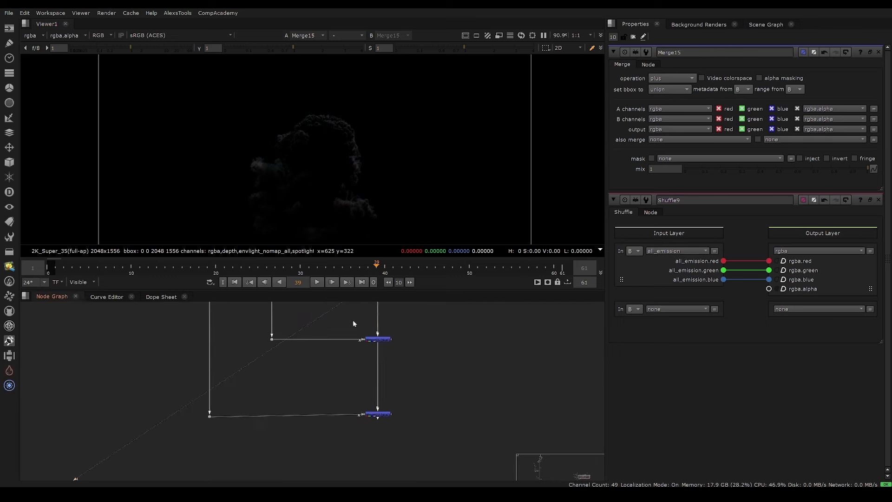
left_click(375, 415)
key("1")
Step: Compare the bottom Merge's rebuilt explosion with the original render from the Dot, including a close-up
middle_click_drag(408, 306, 382, 381)
key("2")
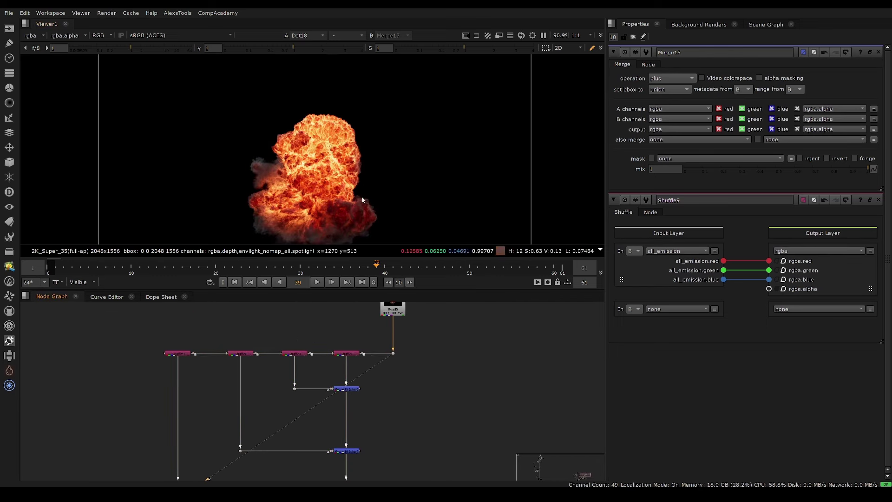
key("1")
key("2")
scroll(314, 216, "up", 7)
key("1")
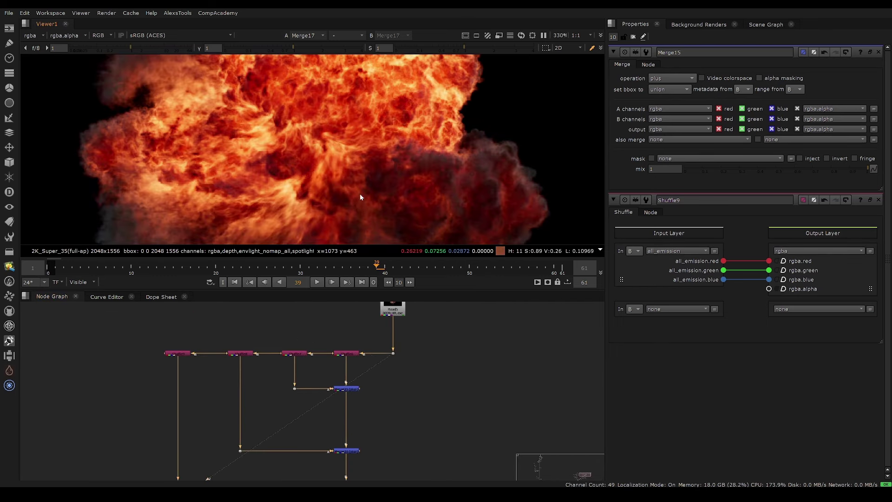
key("f")
Step: Set Shuffle10's input layer to pyro_volumelight_all
left_click(676, 103)
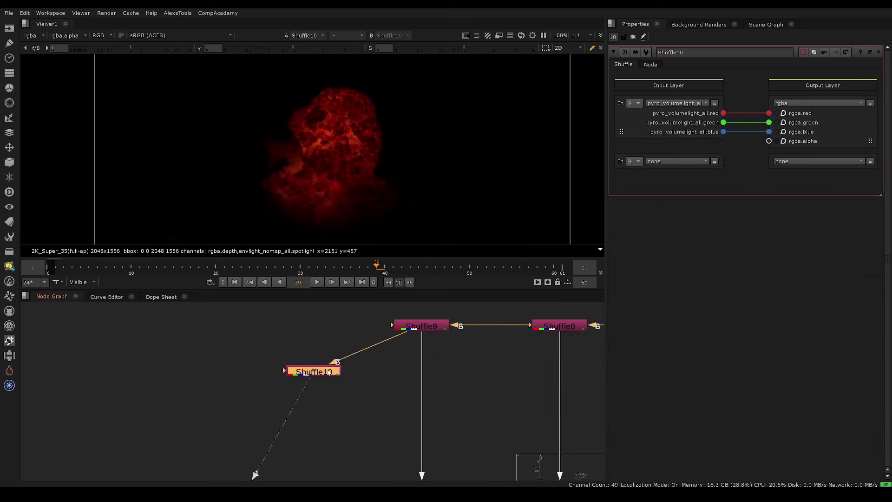
left_click(671, 104)
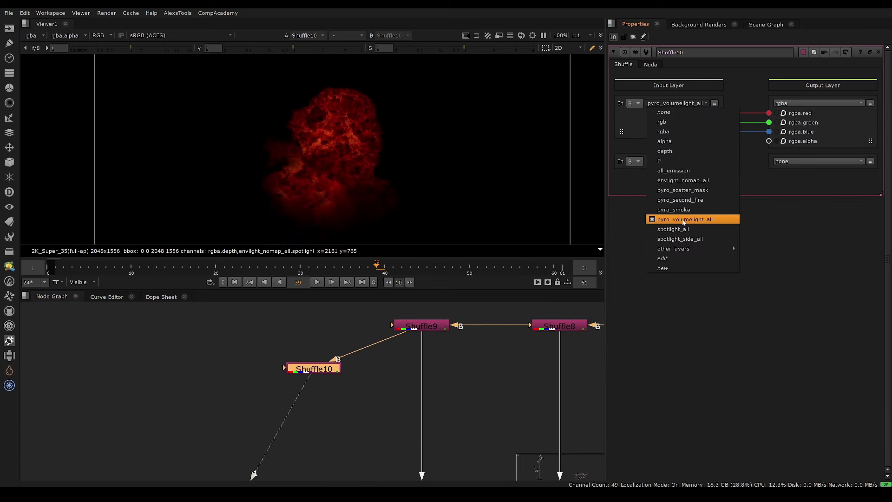
left_click(703, 220)
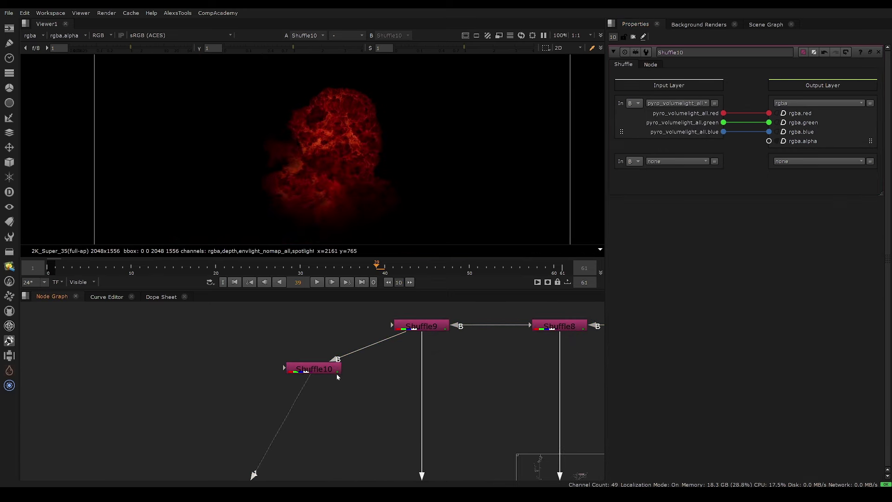
Step: Move Shuffle10 up into line with the row of Shuffle nodes, beside Shuffle9
key("space")
left_click_drag(337, 372, 311, 331)
middle_click_drag(310, 331, 318, 247)
scroll(319, 247, "down", 4)
left_click_drag(316, 247, 316, 241)
middle_click_drag(345, 291, 324, 236)
scroll(325, 235, "down", 2)
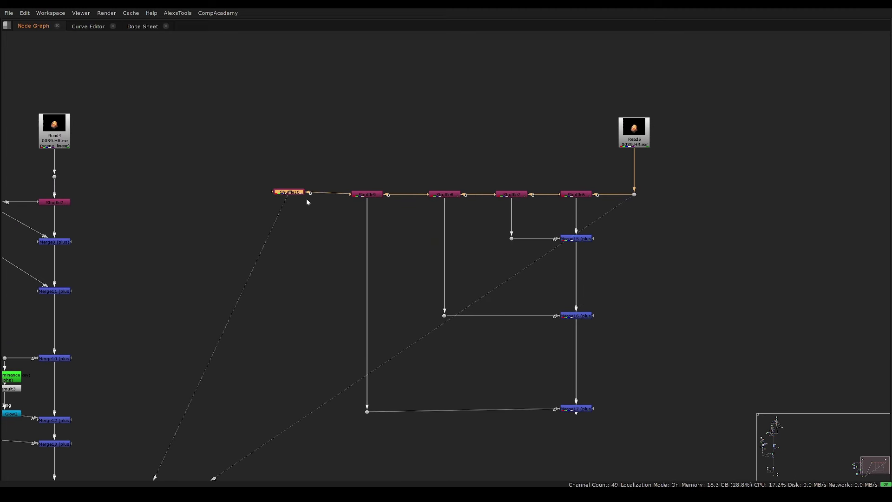
left_click_drag(304, 196, 304, 199)
middle_click_drag(332, 255, 295, 223)
Step: Duplicate the bottom plus Merge and place the copy directly beneath it
left_click(540, 377)
key("ctrl+c")
left_click(522, 410)
key("ctrl+v")
left_click(557, 410)
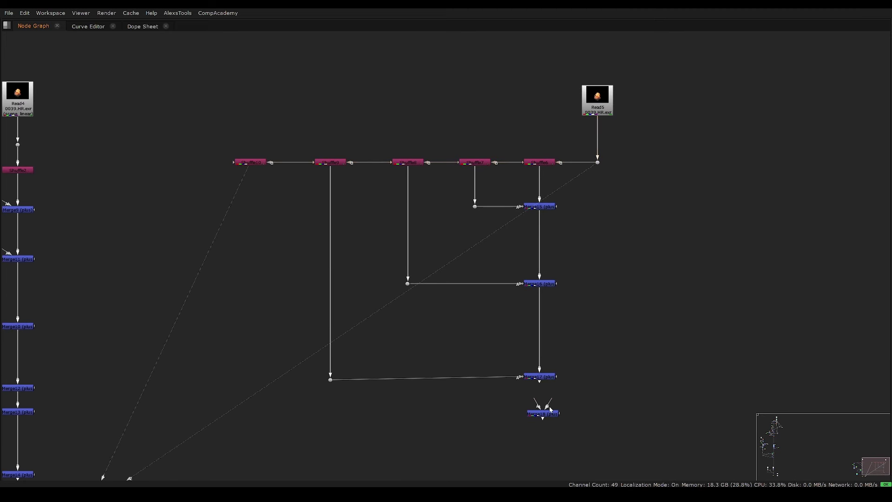
Step: Connect Shuffle10 to the new bottom Merge's A input, route the pipe through a corner Dot, and align the Merge with the column
left_click_drag(276, 237, 254, 165)
middle_click_drag(322, 264, 328, 255)
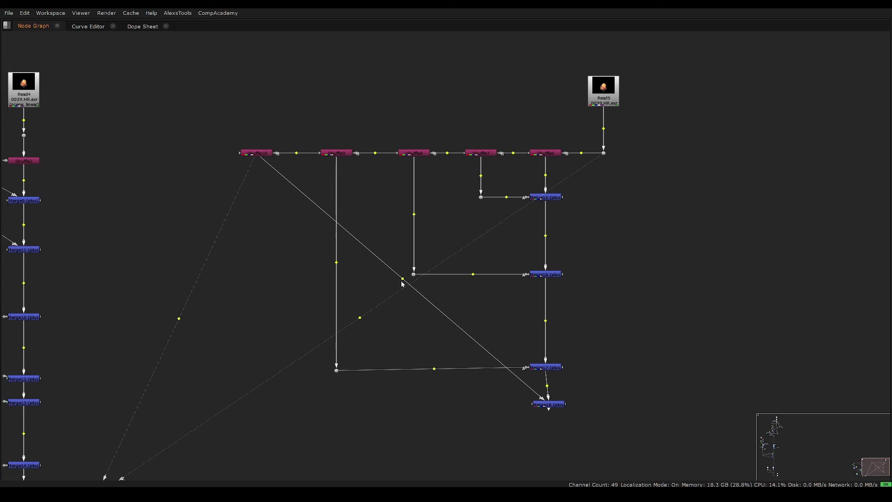
left_click_drag(401, 279, 257, 406, "ctrl")
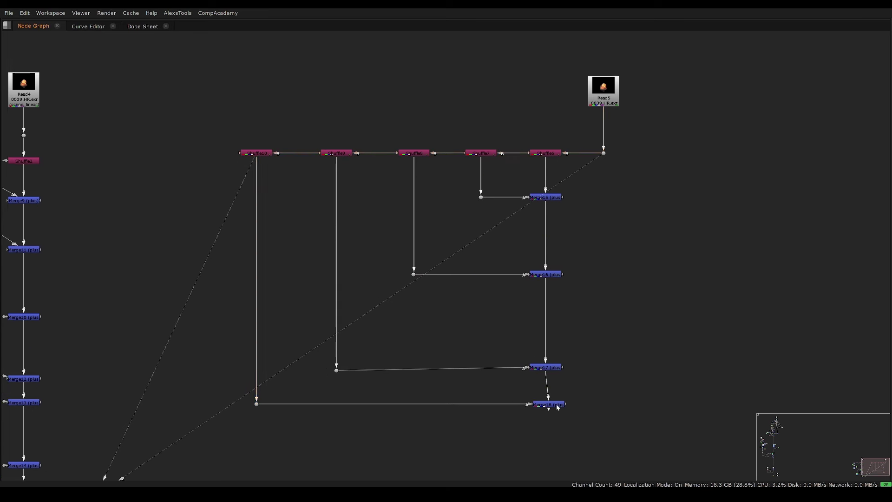
left_click_drag(565, 404, 562, 403)
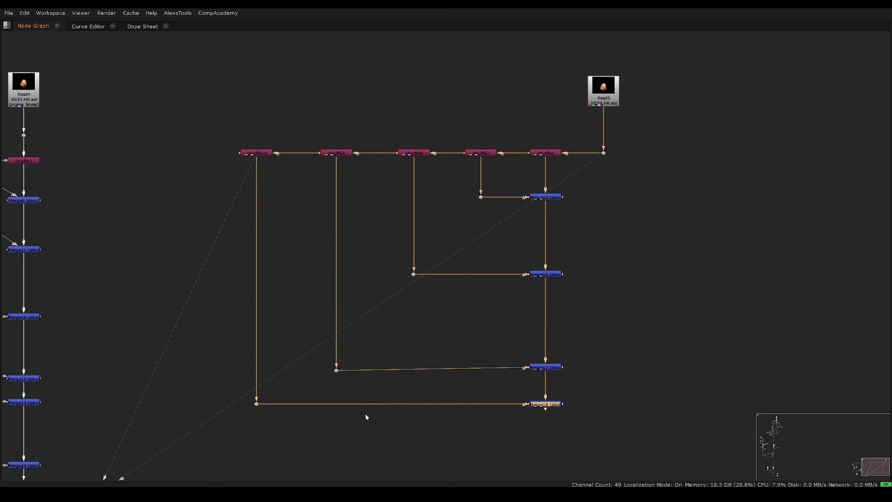
left_click(256, 404, "shift")
Step: Compare Merge18's rebuilt explosion with the original render at the Dot below Read5, including a close-up of the smoke, and refit the frame
middle_click_drag(365, 414, 329, 330)
left_click_drag(510, 321, 509, 363)
left_click(559, 338)
left_click(510, 363)
middle_click_drag(510, 364, 389, 463)
key("space")
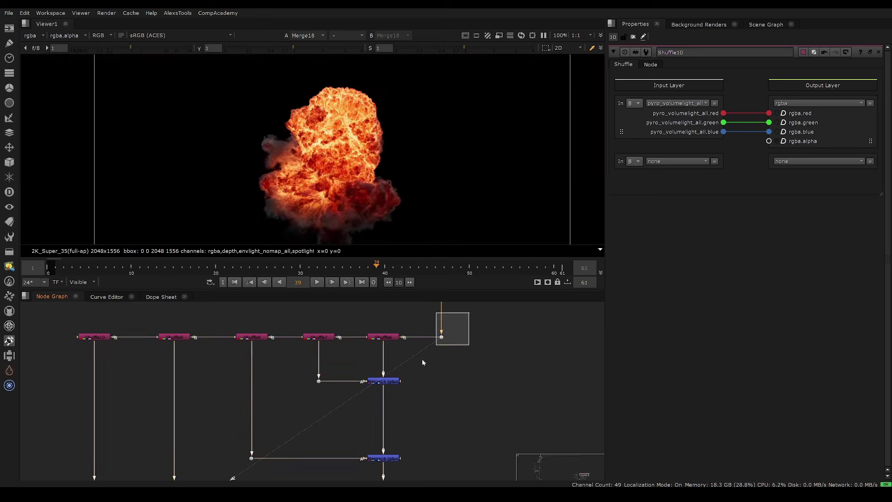
scroll(446, 390, "down", 3)
key("space")
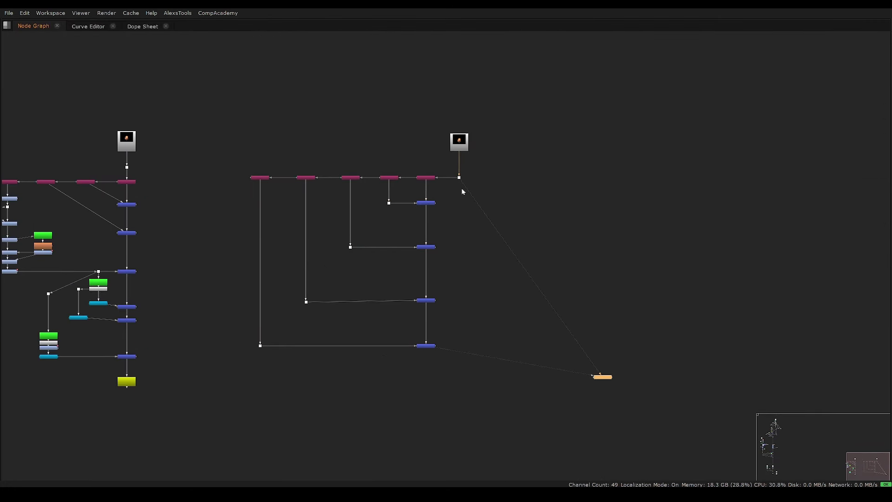
middle_click_drag(466, 182, 461, 202)
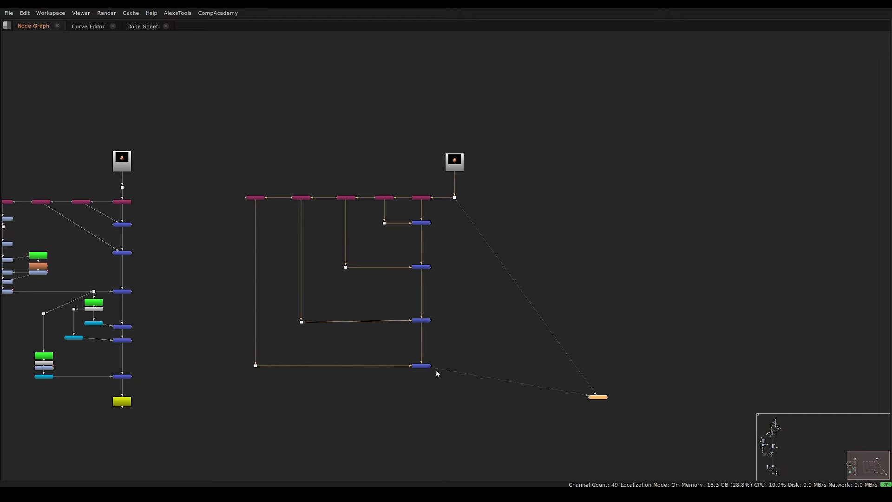
key("space")
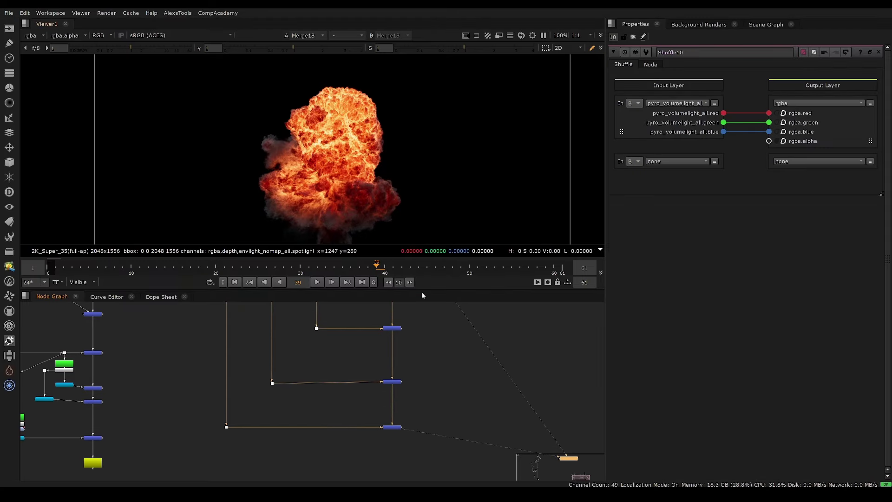
key("1")
middle_click_drag(477, 400, 389, 366)
key("2")
key("1")
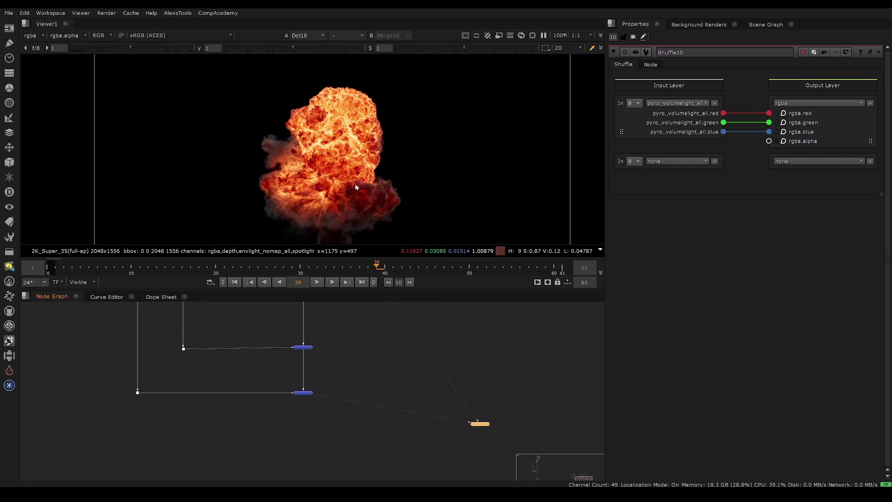
middle_click_drag(347, 198, 371, 163, "alt")
middle_click_drag(351, 325, 349, 361)
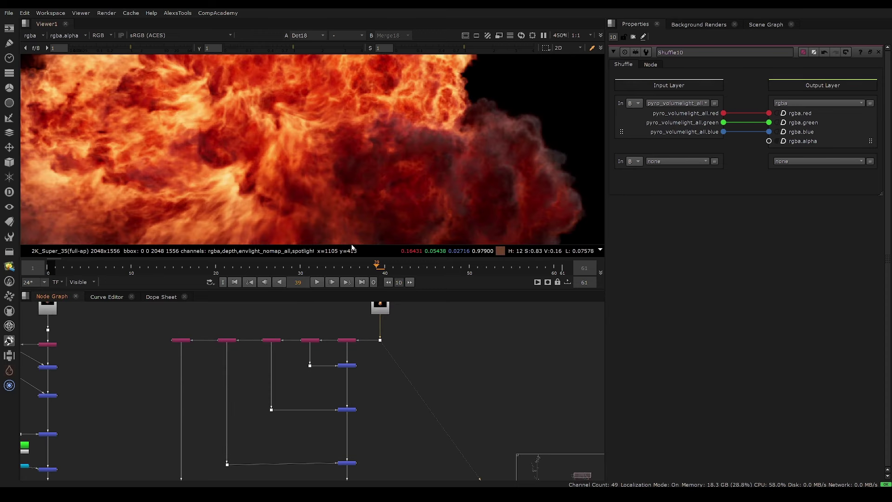
key("f")
middle_click_drag(379, 464, 398, 431)
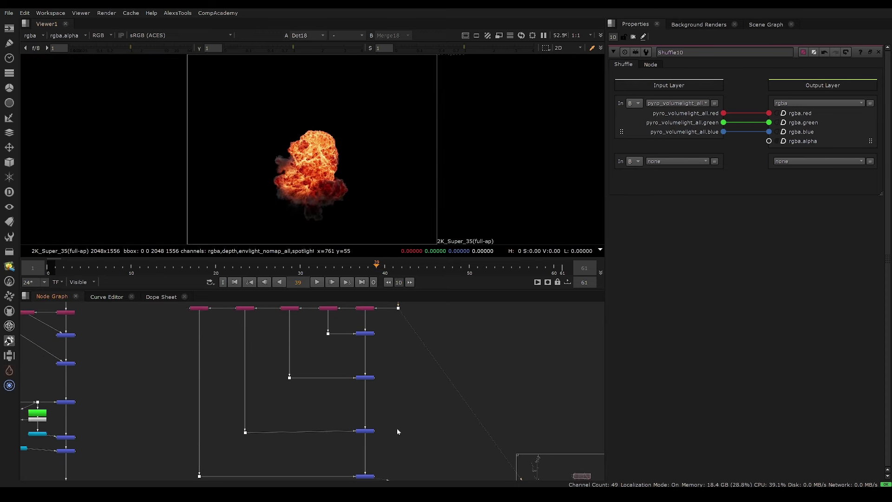
Step: View Shuffle6's isolated light layer, followed by the full rebuild at Merge18
scroll(366, 345, "up", 3)
middle_click_drag(365, 344, 384, 425)
left_click(390, 371)
key("1")
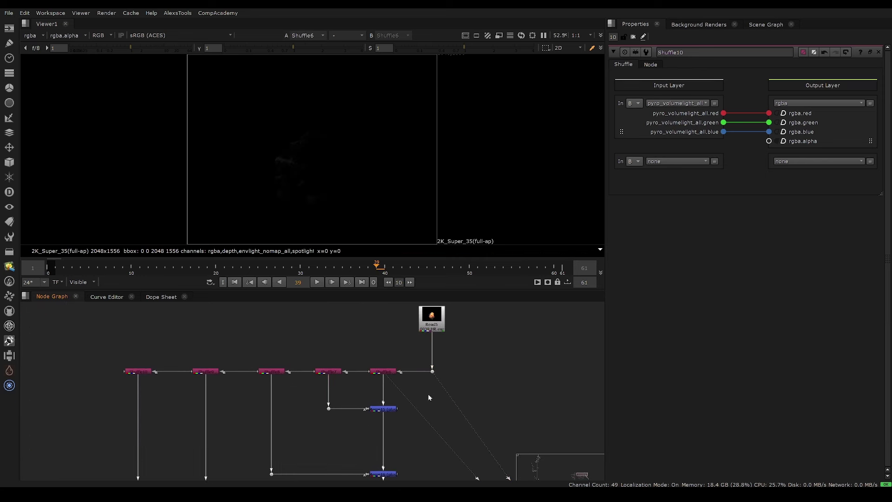
middle_click_drag(428, 394, 423, 285)
left_click_drag(408, 423, 349, 464)
key("1")
middle_click_drag(350, 464, 336, 430)
key("1")
left_click(335, 417)
middle_click_drag(370, 352, 376, 424)
scroll(353, 357, "up", 2)
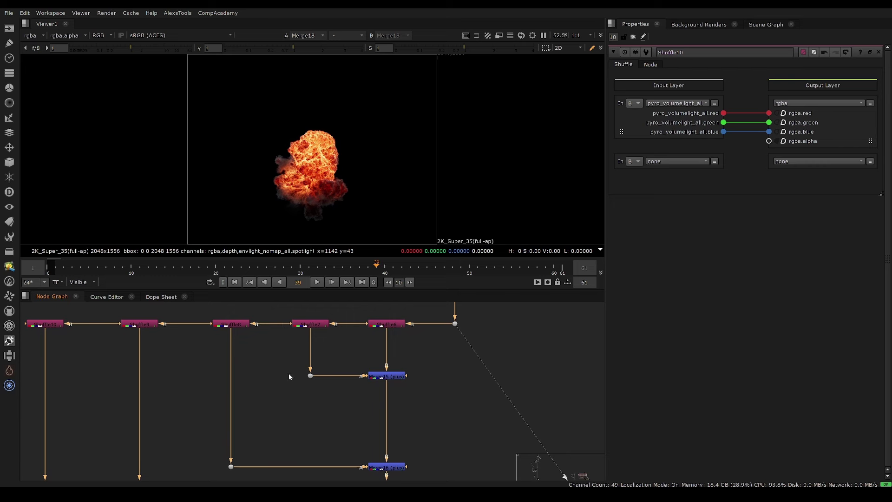
Step: Inspect the light contributions of Shuffle7, Merge15 and Shuffle6, and brighten the view of Shuffle7 with a viewer gain of 12.5
left_click(310, 324)
key("1")
left_click(259, 343)
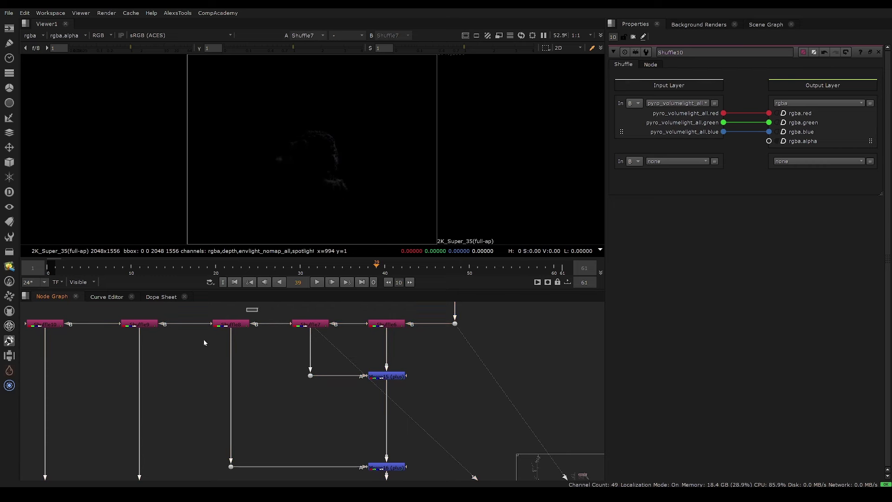
left_click_drag(258, 307, 204, 342)
key("1")
left_click(386, 376)
key("1")
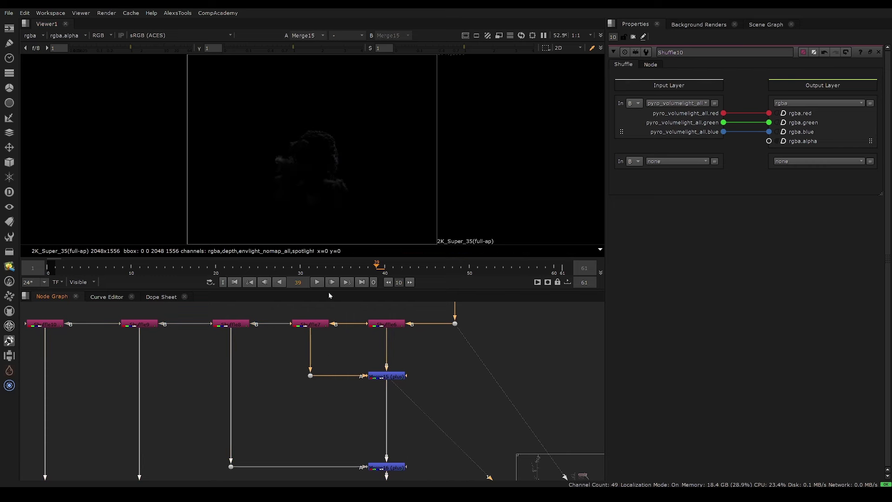
left_click_drag(417, 304, 338, 355)
key("1")
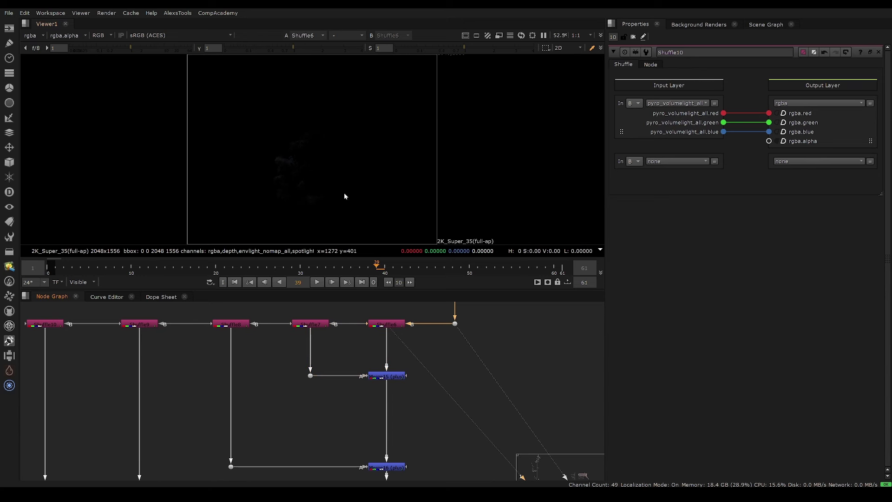
left_click(324, 325)
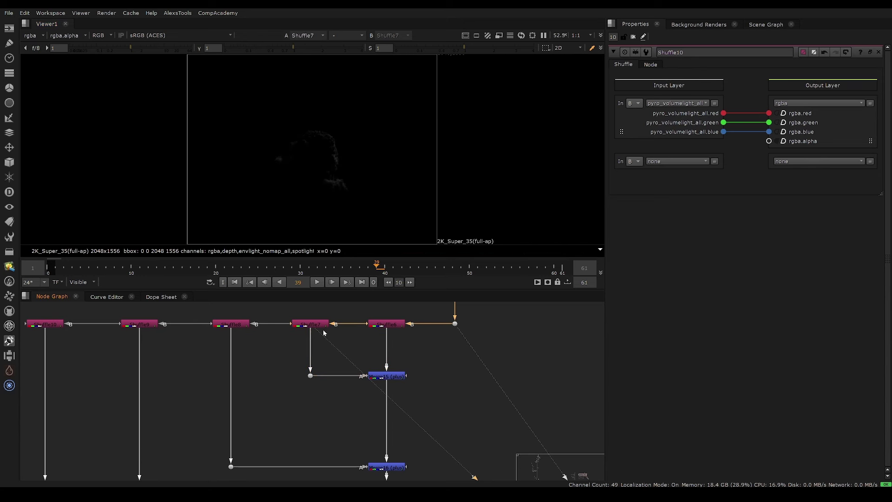
key("1")
scroll(320, 180, "up", 3)
left_click_drag(150, 49, 167, 49)
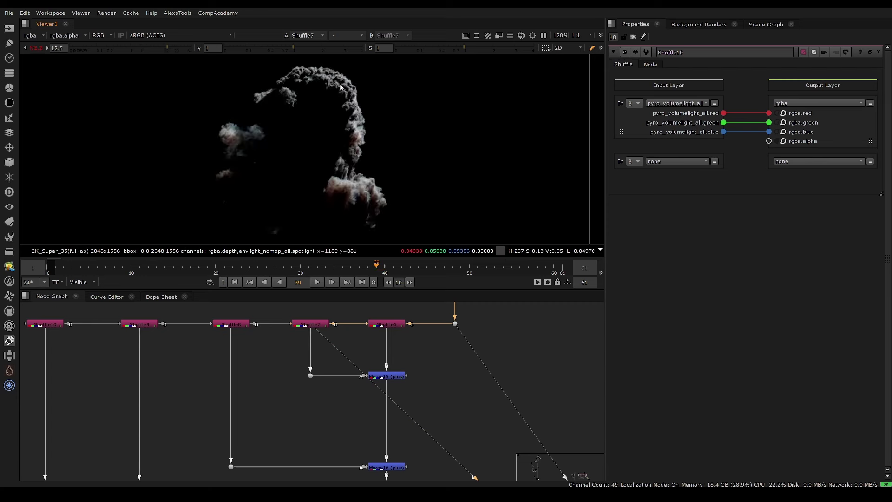
Step: Insert a Grade between Shuffle7 and its Dot, set its gain to 2.9, and view the graded layer
scroll(341, 331, "up", 2)
scroll(324, 382, "up", 2)
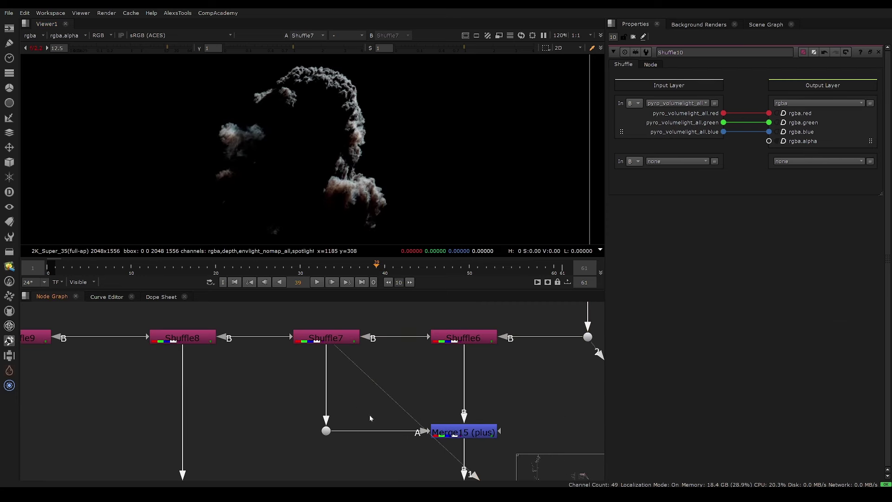
key("g")
left_click_drag(359, 398, 326, 386)
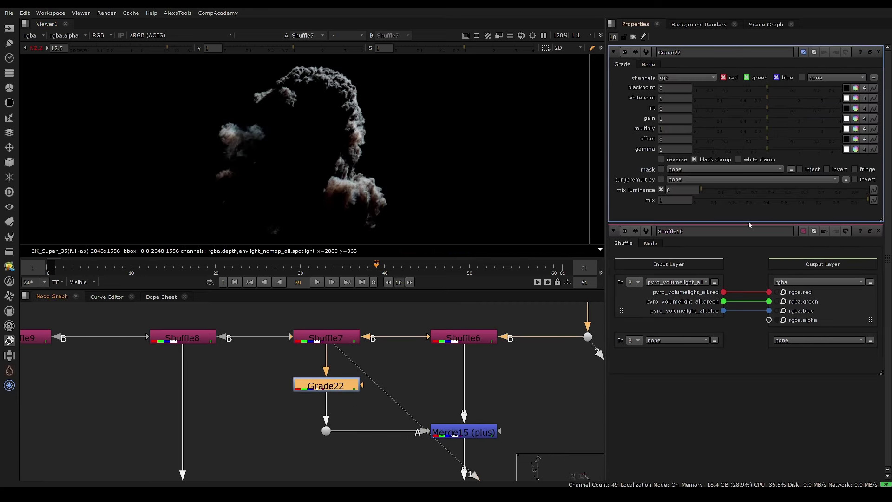
left_click(879, 232)
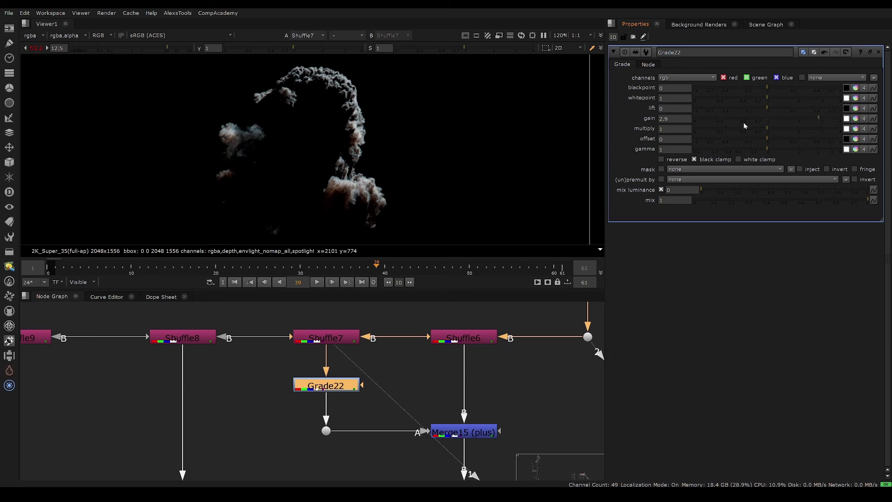
left_click_drag(358, 392, 359, 394)
key("1")
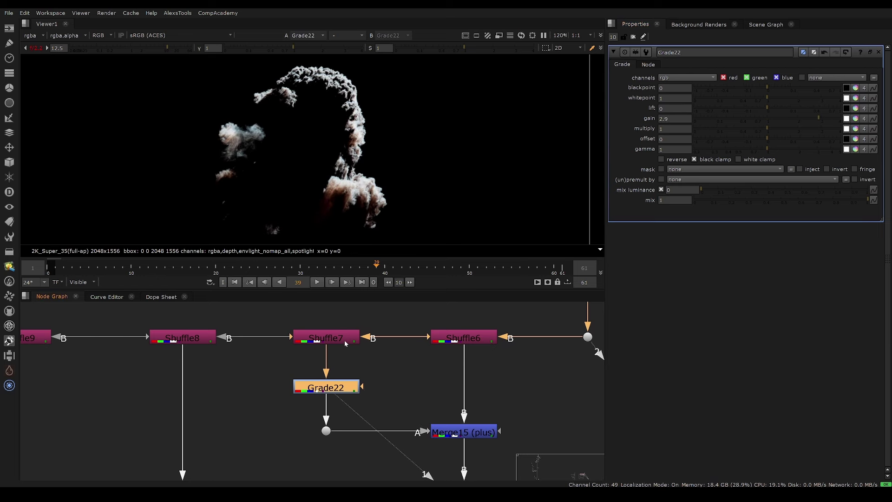
key("ctrl+z")
key("ctrl+y")
key("ctrl+y")
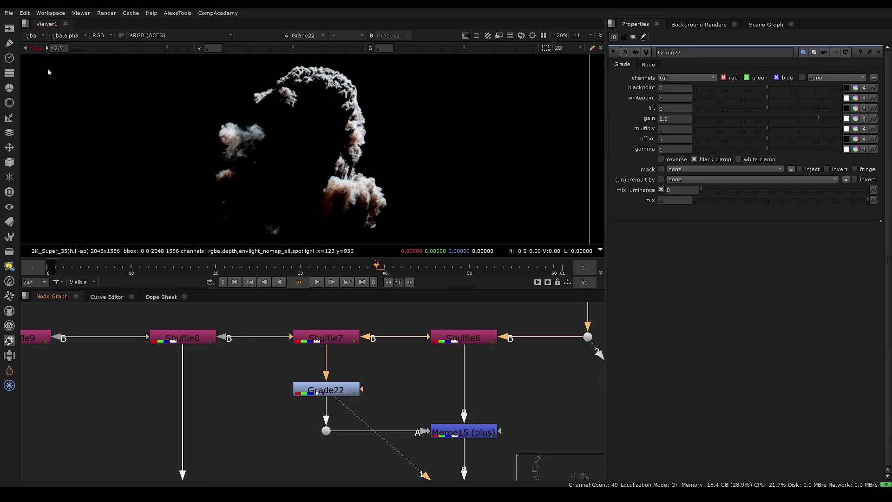
Step: Reset the viewer gain, set Grade22's multiply to 3.7, and view the result at Merge15 and Merge18
left_click(35, 48)
left_click(350, 391)
left_click_drag(781, 129, 835, 129)
left_click_drag(548, 377, 420, 449)
key("1")
scroll(388, 356, "down", 8)
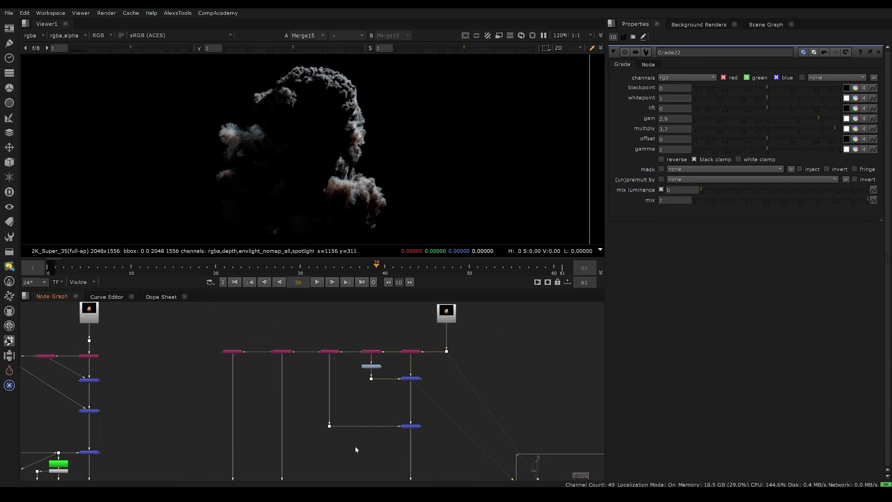
middle_click_drag(393, 449, 344, 367)
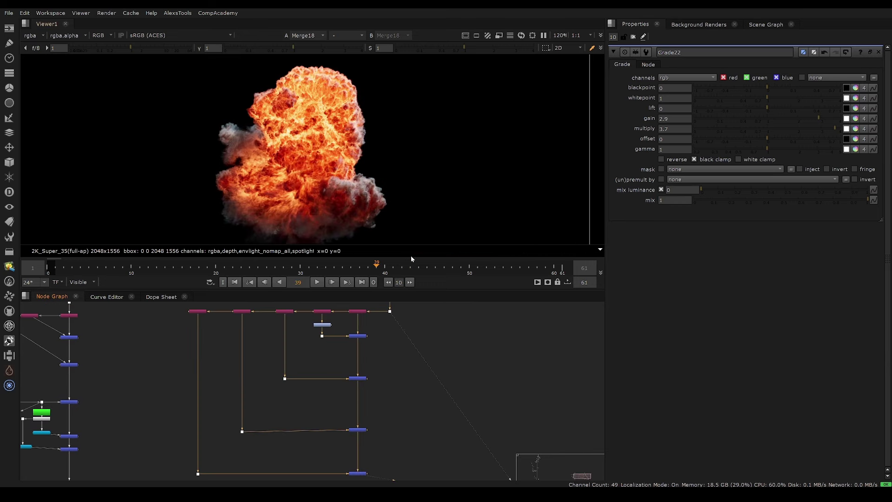
Step: Switch the timeline's frame range to Input and go to frame 58, fitting the whole explosion in the viewer
left_click(468, 268)
middle_click(399, 267)
left_click_drag(399, 267, 79, 267)
left_click(85, 282)
left_click(76, 300)
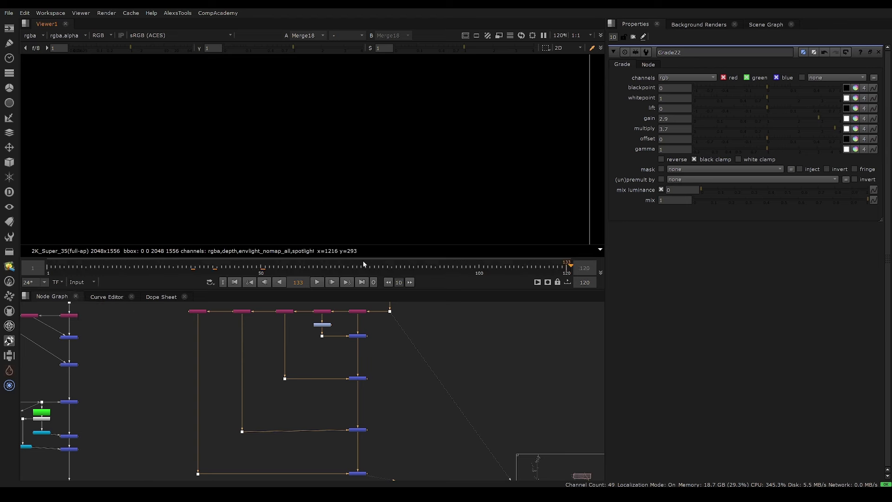
left_click(361, 267)
left_click_drag(290, 256, 282, 260)
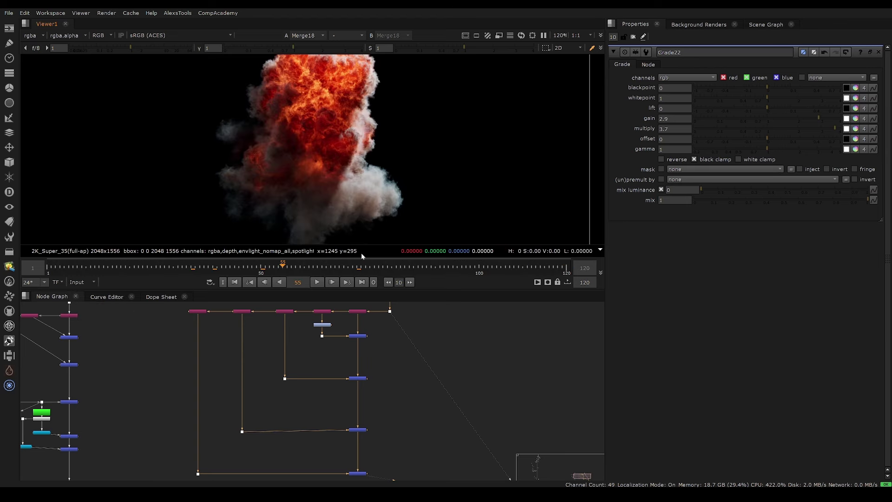
left_click_drag(343, 264, 295, 265)
middle_click(345, 113)
scroll(328, 121, "up", 4)
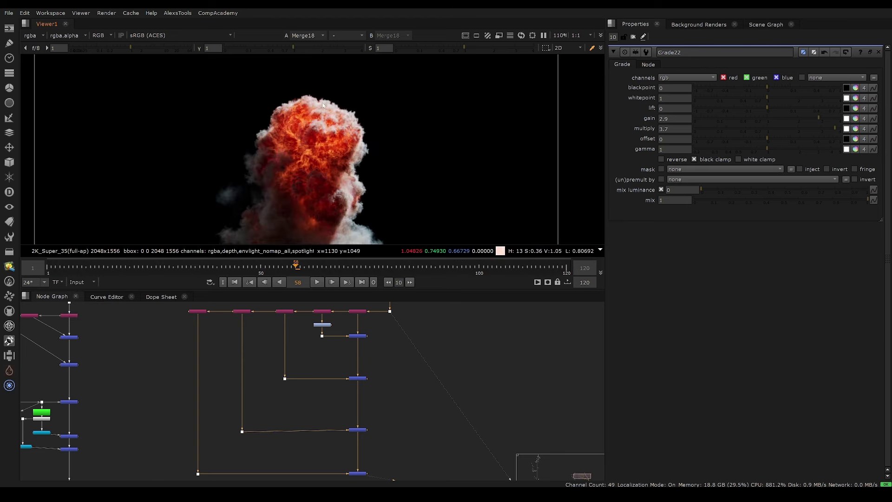
scroll(352, 140, "down", 3)
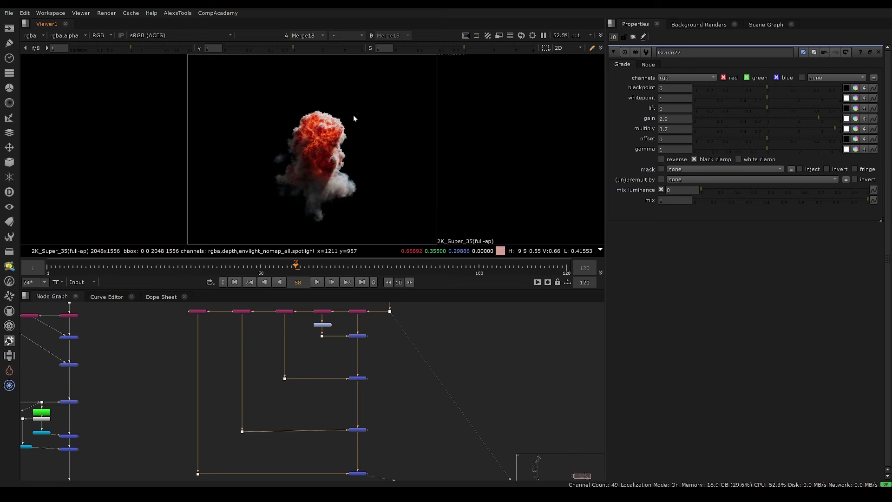
Step: Toggle Grade22 off and on to compare its effect on the rebuilt explosion
middle_click_drag(370, 342, 365, 440)
scroll(345, 400, "up", 4)
middle_click_drag(346, 400, 385, 313)
left_click(326, 370)
key("d")
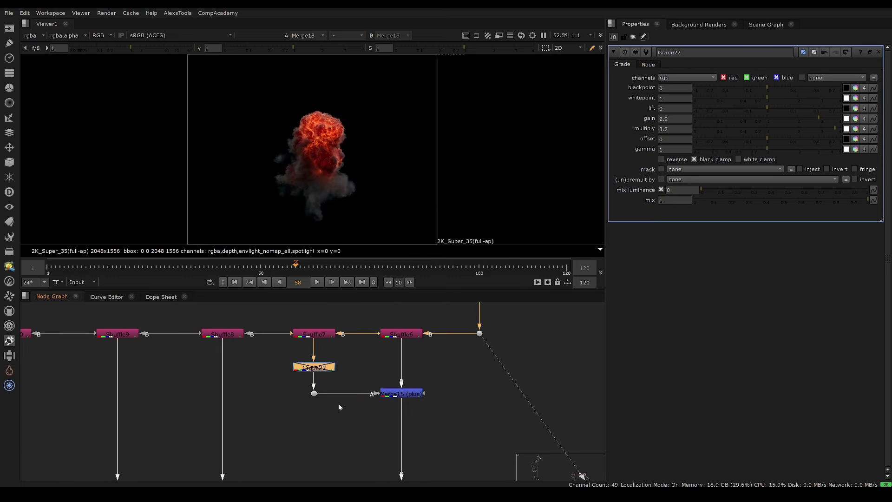
key("d")
key("d")
key("d")
Step: Set Grade22's gain to 0.9 and multiply to 2.26, and disable the node
middle_click_drag(330, 366, 396, 372)
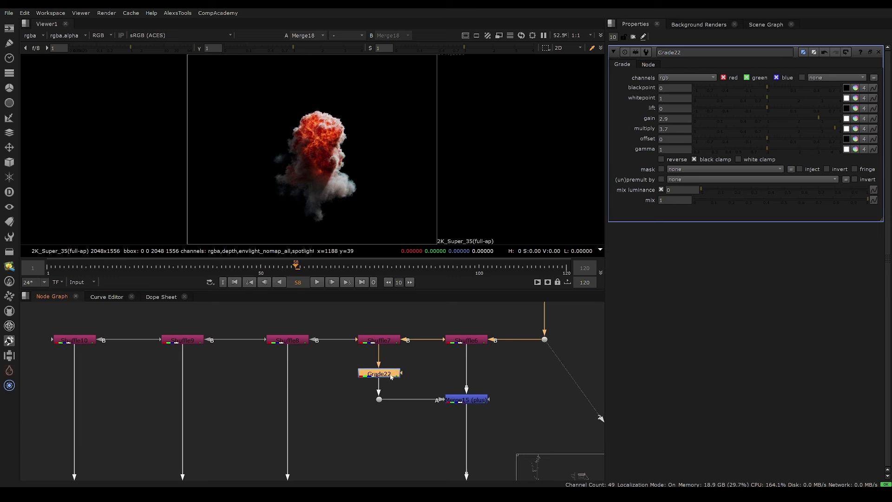
mouse_move(774, 119)
left_mouse_down()
mouse_move(710, 136)
mouse_move(807, 133)
left_mouse_up()
middle_click_drag(409, 407, 473, 408)
middle_click_drag(471, 365, 419, 389)
key("d")
Step: Add a Grade below Shuffle8 with gain 3.4 and multiply 4
scroll(316, 385, "up", 3)
left_click(308, 355)
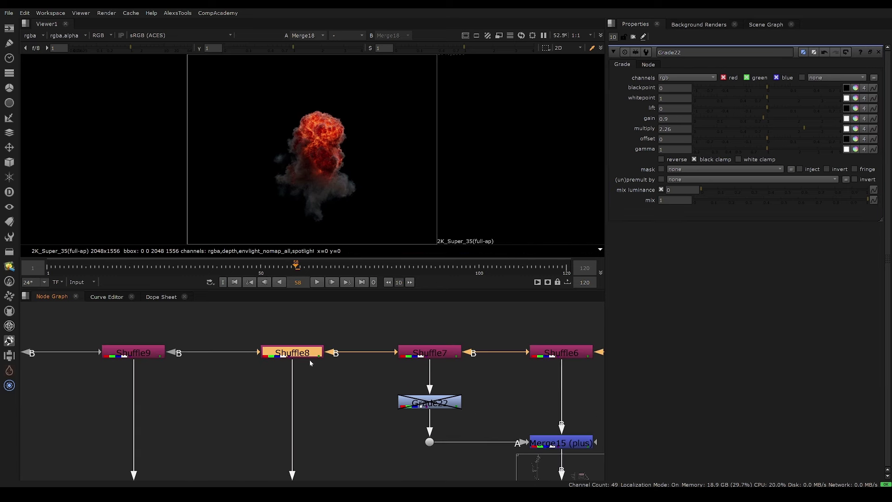
key("g")
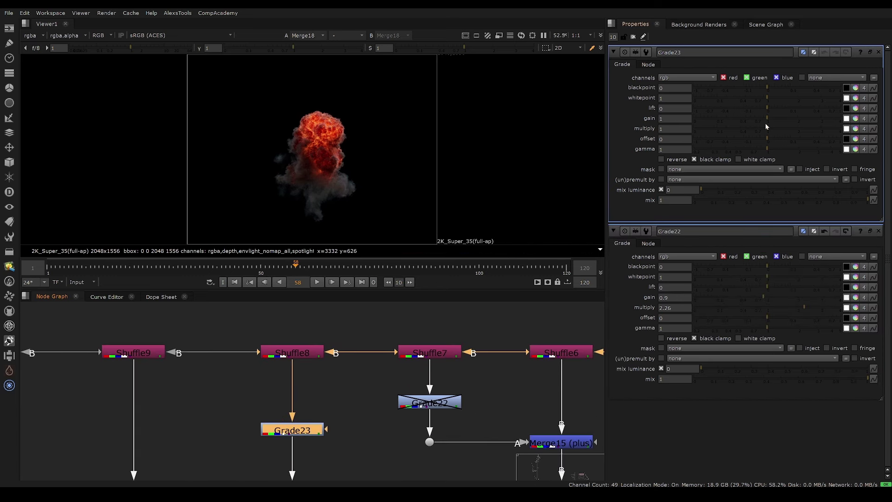
left_click_drag(767, 118, 829, 118)
left_click_drag(767, 129, 841, 129)
scroll(344, 390, "down", 6)
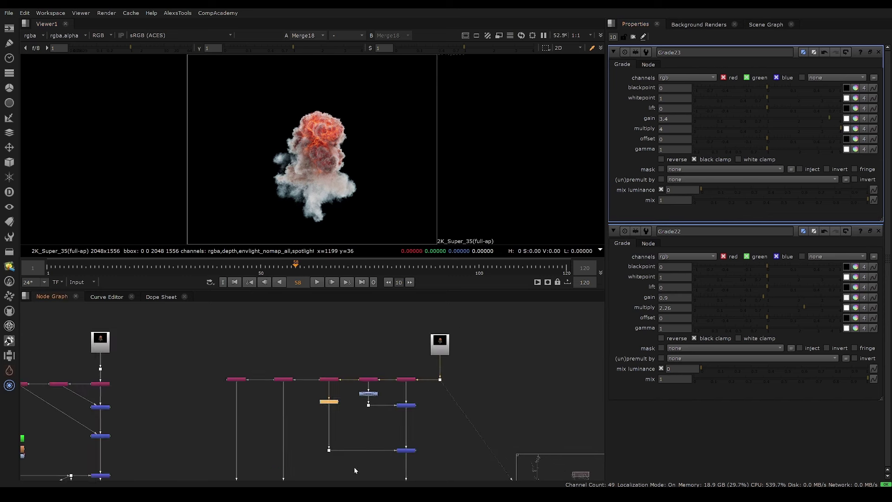
Step: Move the Viewer1 node close beneath the Merge column and select Merge18
scroll(372, 418, "down", 2)
key("space")
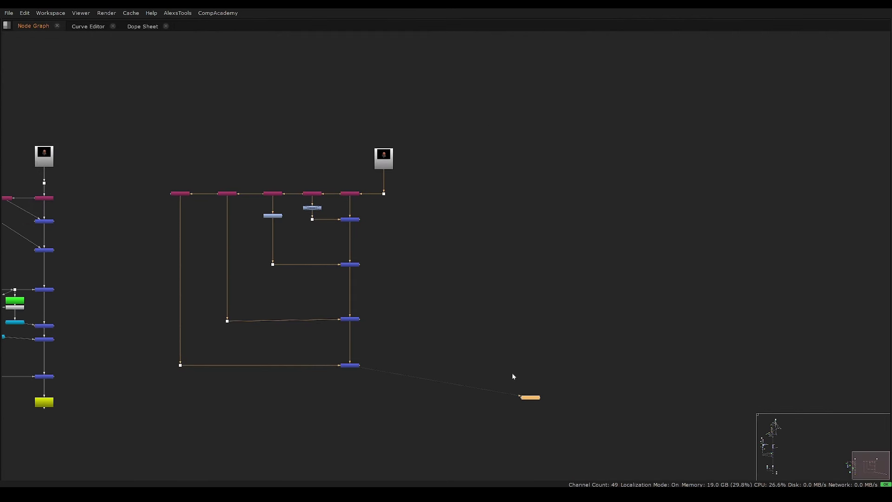
left_click_drag(516, 391, 374, 387)
scroll(365, 389, "up", 5)
left_click_drag(380, 313, 302, 349)
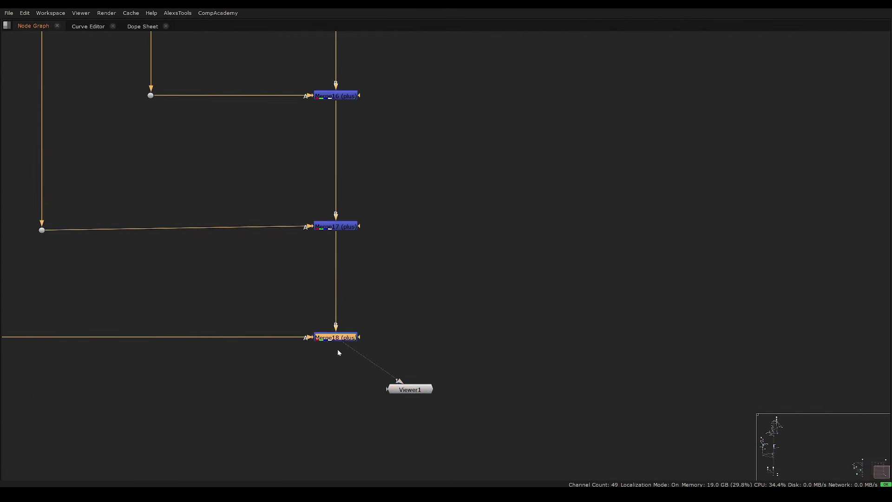
Step: Toggle Grade23 below Shuffle8 off and on to compare its effect on the rebuilt explosion
middle_click_drag(345, 334, 365, 414)
key("space")
scroll(402, 380, "down", 6)
middle_click_drag(370, 321, 358, 414)
scroll(347, 375, "up", 4)
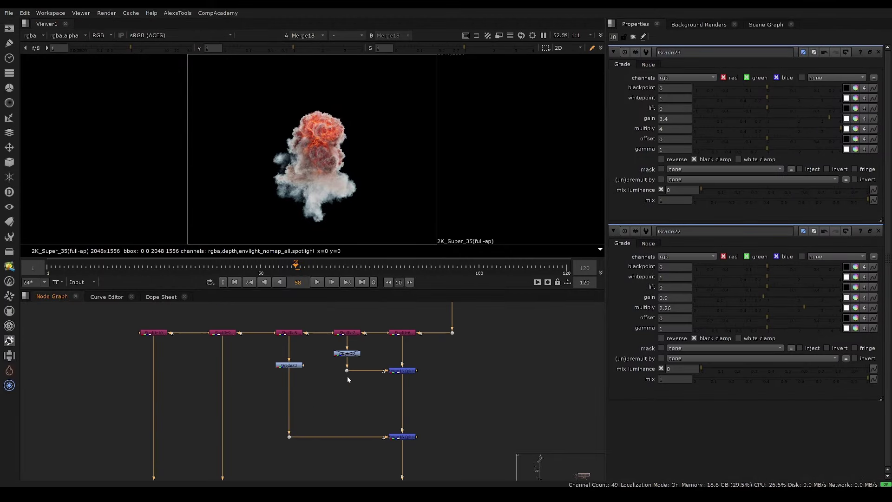
left_click(293, 362)
key("d")
key("d")
middle_click_drag(333, 381, 435, 391)
key("d")
key("d")
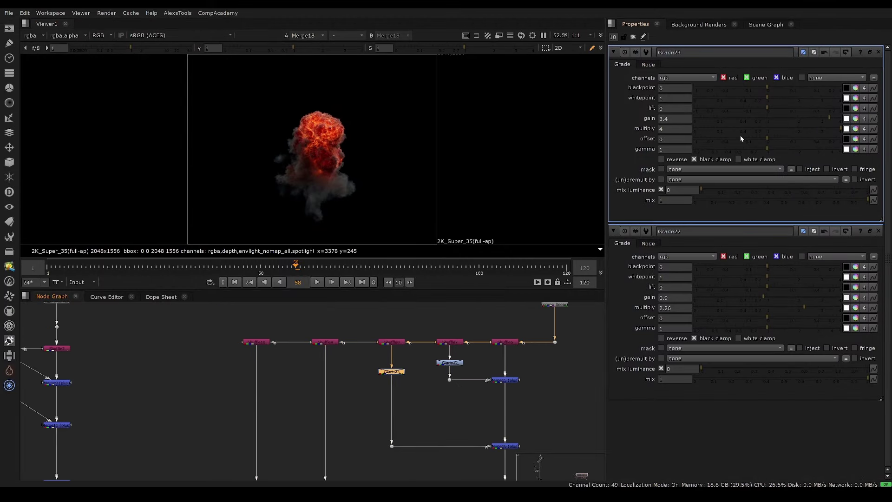
Step: Remove the Grade below Shuffle8 and place one below Shuffle9 with gain 0.66 and multiply 1.96
scroll(371, 392, "up", 3)
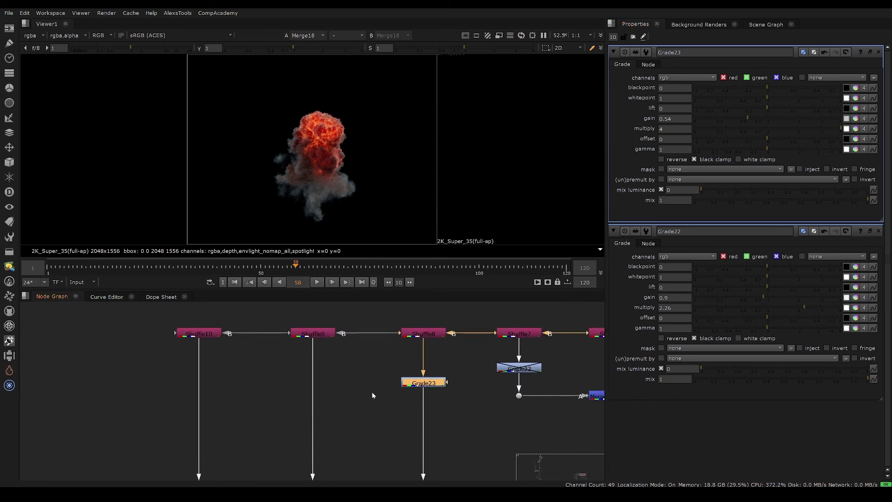
key("Delete")
key("ctrl+z")
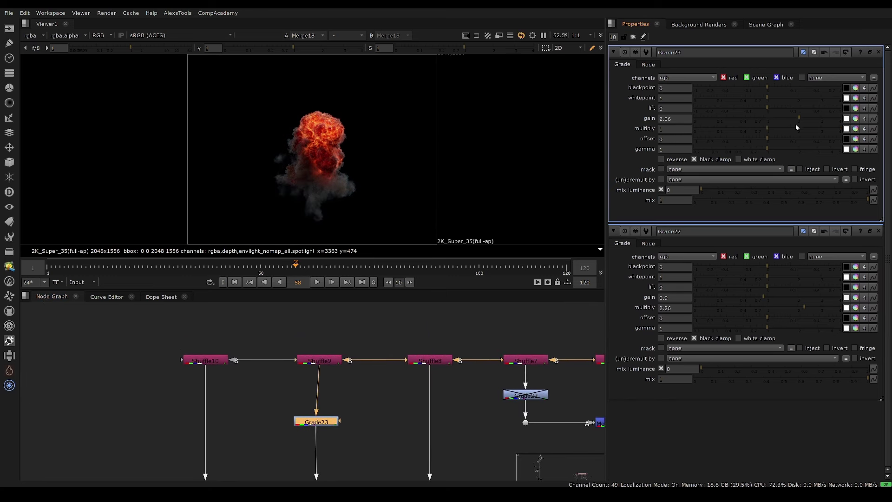
scroll(467, 136, "up", 3)
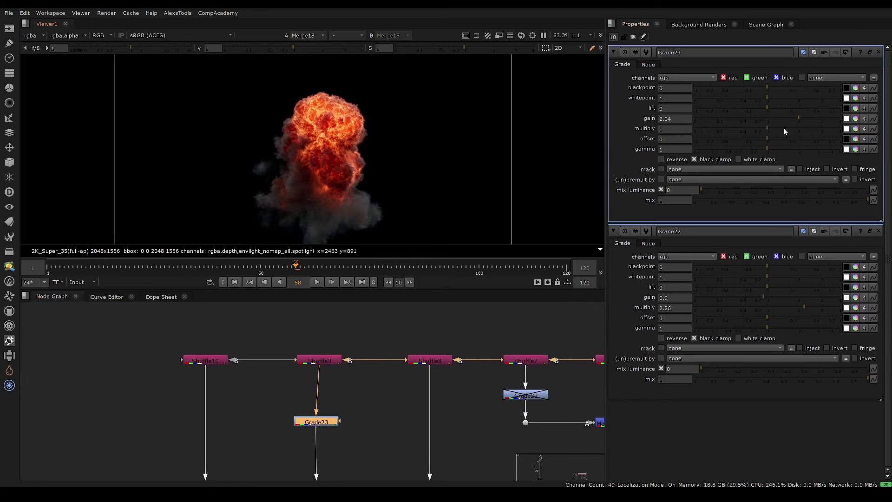
left_click_drag(785, 132, 853, 122)
left_click_drag(798, 119, 773, 119)
left_click_drag(840, 130, 796, 129)
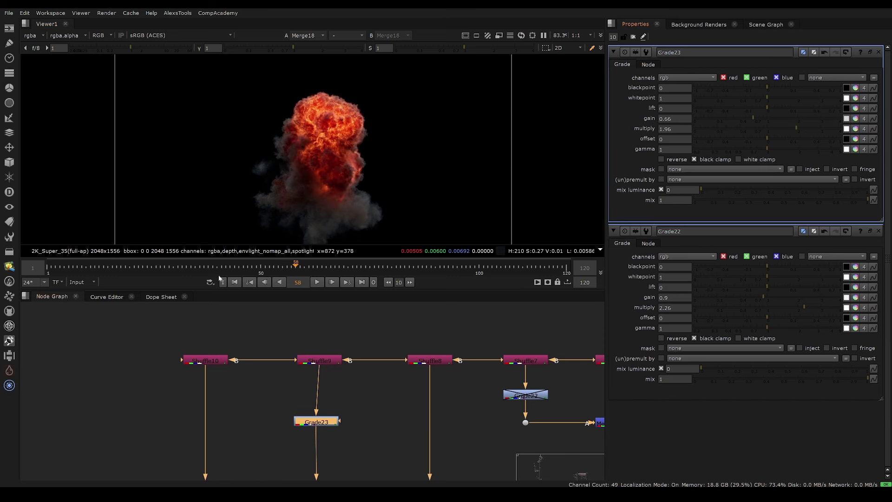
Step: Go to frame 45 and set Grade23's gain and multiply to 0
left_click(242, 269)
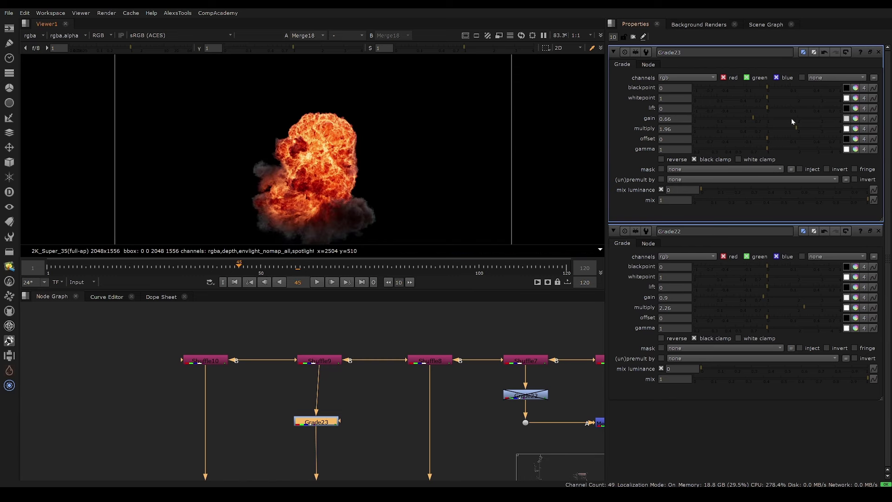
left_click(694, 119)
left_click(694, 129)
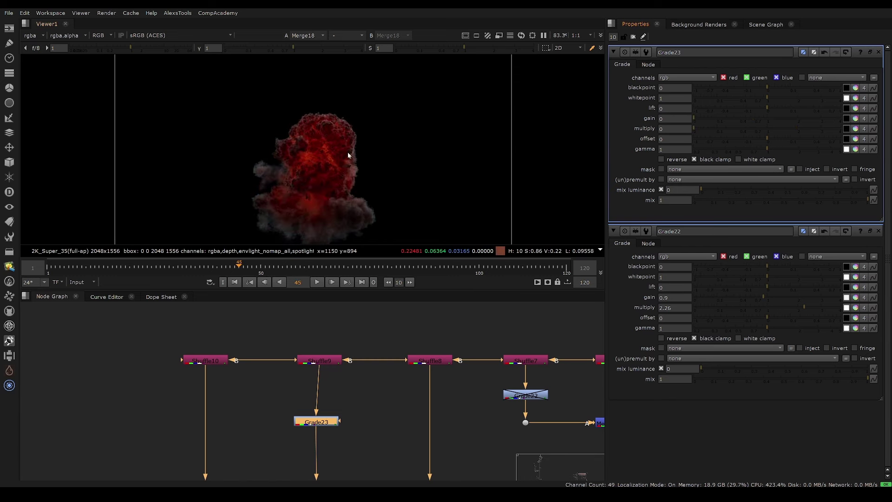
Step: View Shuffle10's output, open its properties to check the input layer, and fit the image in the viewer
scroll(299, 151, "up", 5)
middle_click_drag(320, 384, 379, 327)
middle_click_drag(322, 315, 375, 383)
left_click(316, 372)
key("1")
left_click(344, 358)
double_click(332, 374)
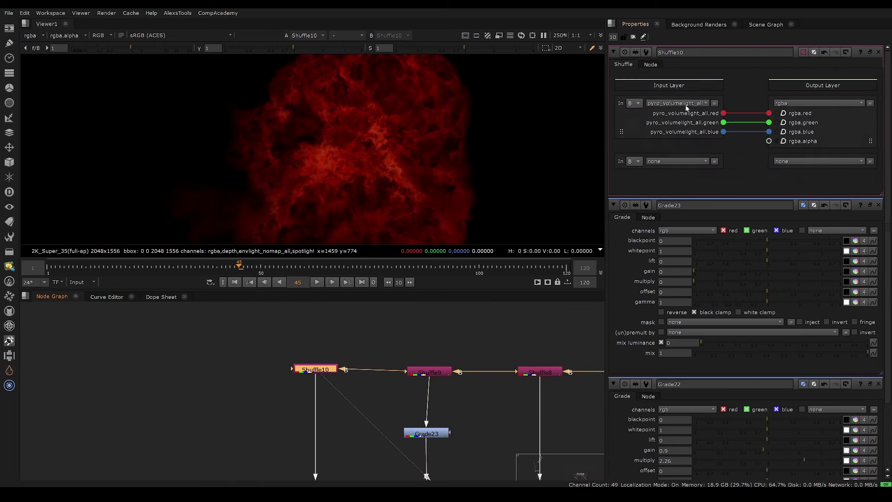
key("f")
scroll(344, 316, "down", 5)
middle_click_drag(371, 407, 411, 385)
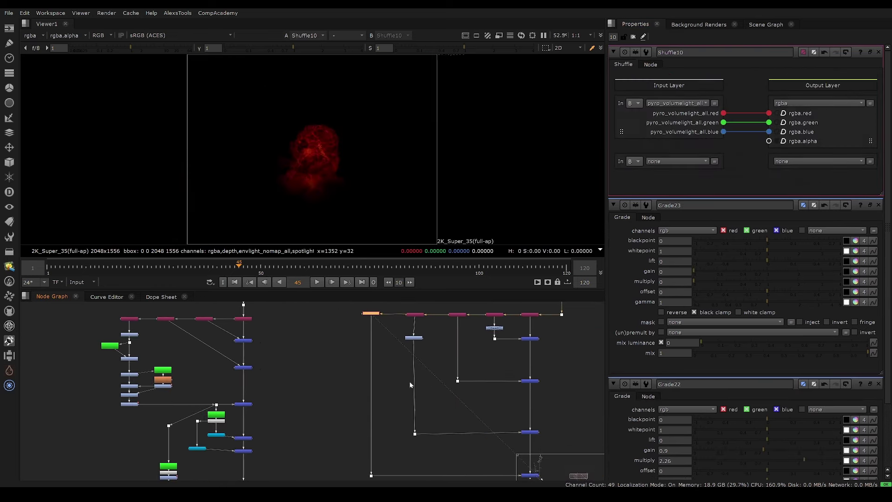
Step: Compare the layout of the two explosion node trees and view Merge18's output
key("space")
middle_click_drag(370, 221, 360, 250)
scroll(360, 254, "up", 4)
left_click_drag(156, 142, 124, 167)
middle_click_drag(302, 309, 246, 245)
scroll(246, 244, "down", 2)
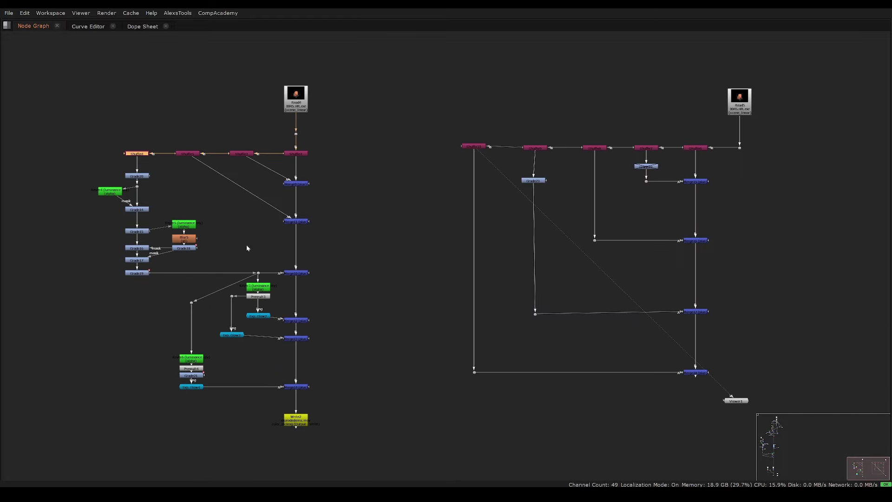
middle_click_drag(530, 281, 374, 305)
middle_click_drag(639, 99, 528, 116)
key("space")
left_click(428, 412)
key("1")
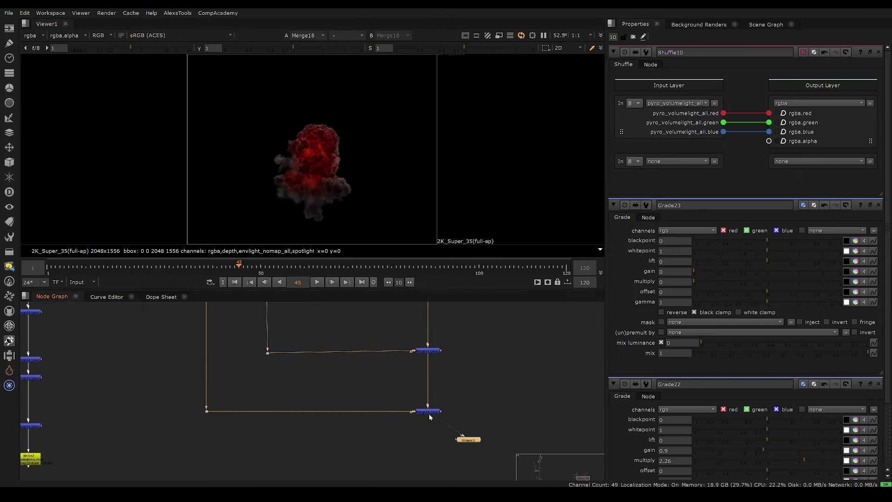
Step: Delete Merge18 with its connecting dot and view the output of Merge17
key("space")
left_click_drag(491, 374, 200, 424)
key("Delete")
middle_click_drag(405, 340, 411, 404)
left_click(410, 403)
key("space")
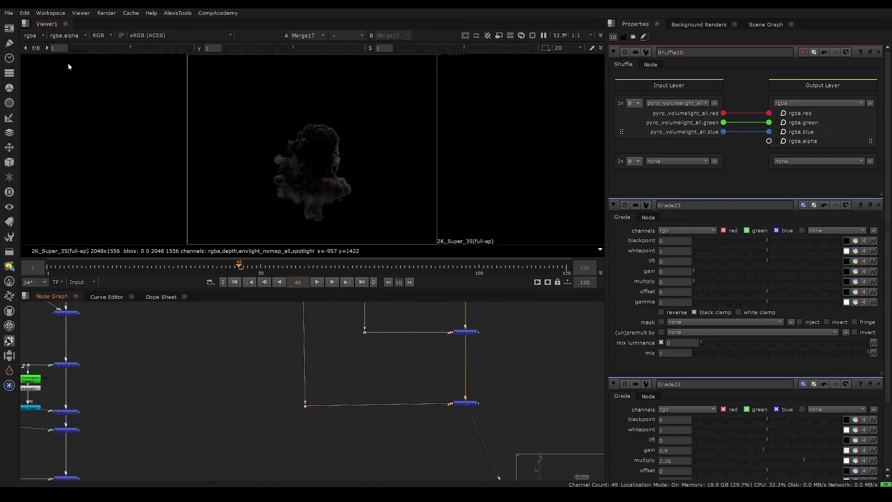
Step: Delete the disconnected Shuffle10 node at the end of the Shuffle row
middle_click_drag(332, 312, 313, 418)
scroll(308, 358, "up", 3)
left_click_drag(308, 363, 250, 428)
key("1")
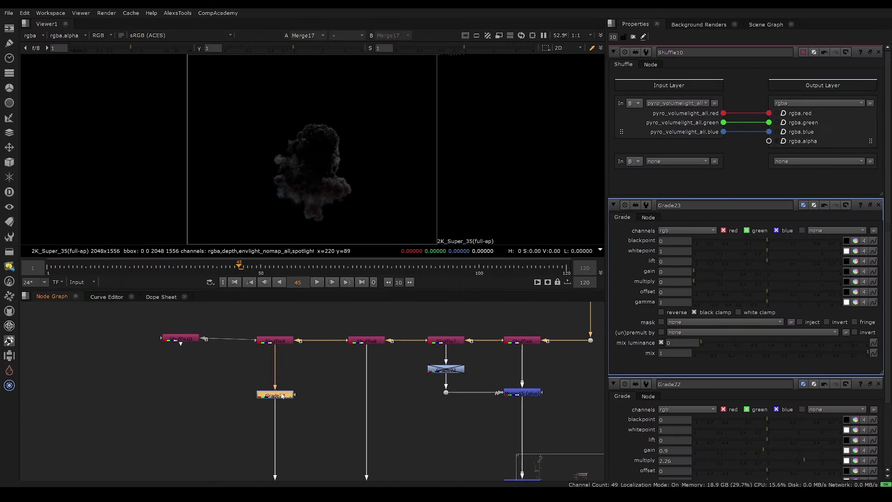
left_click(201, 334)
left_click_drag(201, 337, 173, 354)
key("Delete")
Step: View the rebuilt explosion through Merge17 and return to the Grade below Shuffle9
left_click(289, 395)
scroll(297, 402, "down", 3)
middle_click_drag(335, 428, 270, 321)
left_click_drag(415, 377, 321, 426)
key("1")
scroll(340, 394, "up", 3)
middle_click_drag(339, 394, 350, 468)
middle_click_drag(200, 341, 233, 388)
scroll(229, 375, "up", 4)
Step: Toggle Grade23 off and on to compare, and set its gain to 1 and multiply to about 1.3
left_click(229, 376)
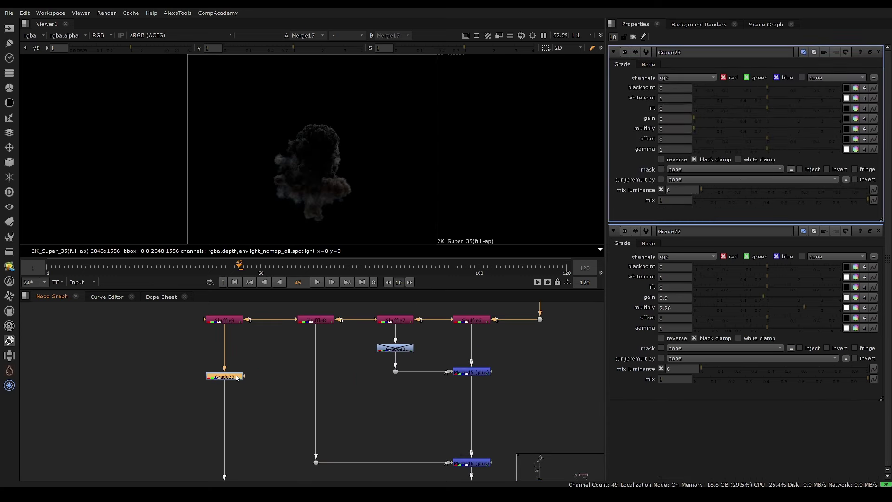
key("d")
key("d")
key("d")
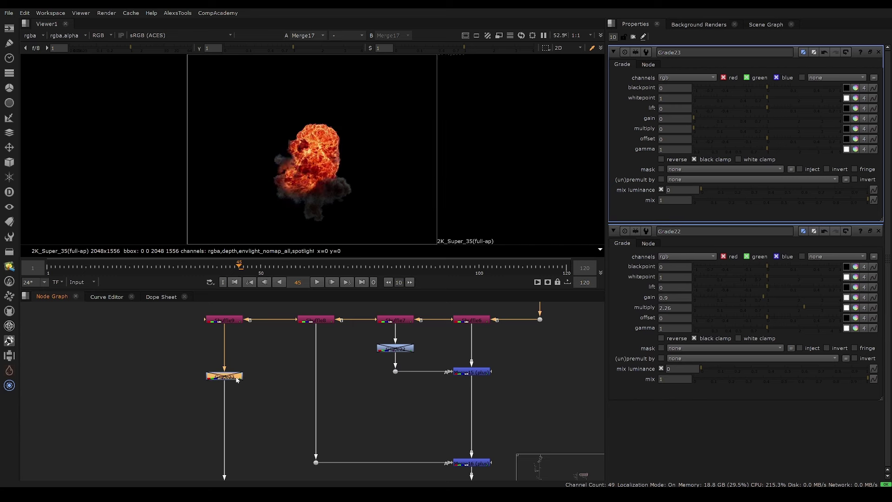
key("d")
left_click_drag(718, 118, 778, 128)
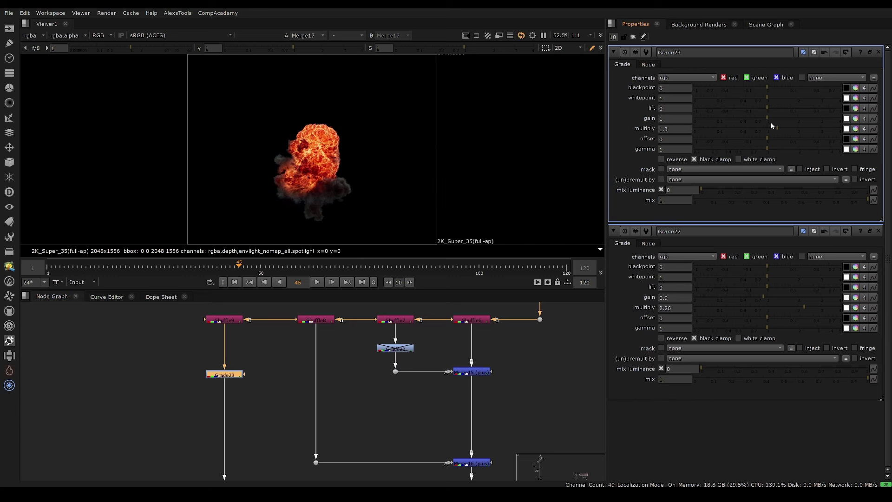
Step: Close both Grade property panels and delete Grade23 from below Shuffle9
left_click(878, 52)
left_click(879, 52)
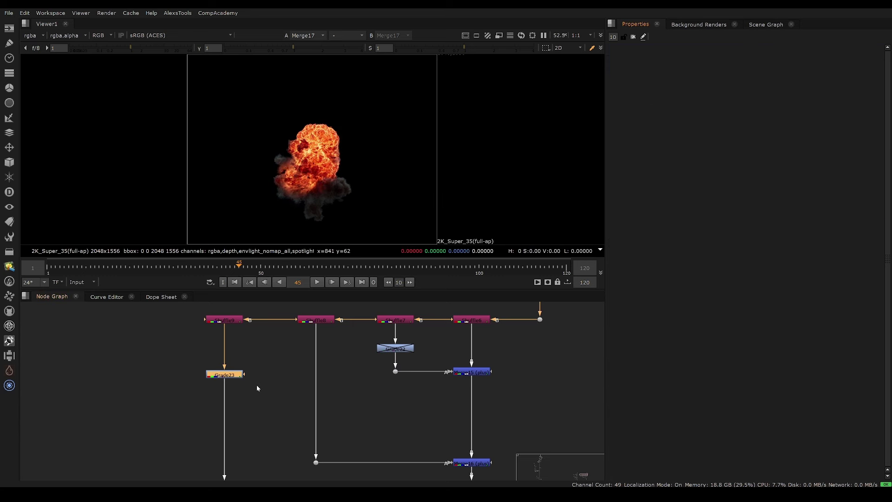
key("Delete")
scroll(355, 420, "down", 3)
middle_click_drag(355, 420, 305, 428)
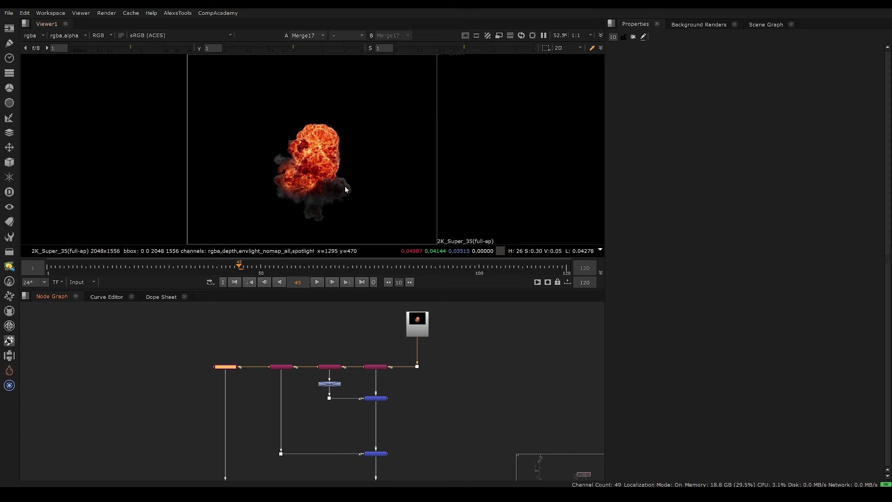
Step: Move the Viewer1 node so it sits straight beneath the Merge column
middle_click_drag(354, 400, 392, 386)
scroll(391, 372, "down", 5)
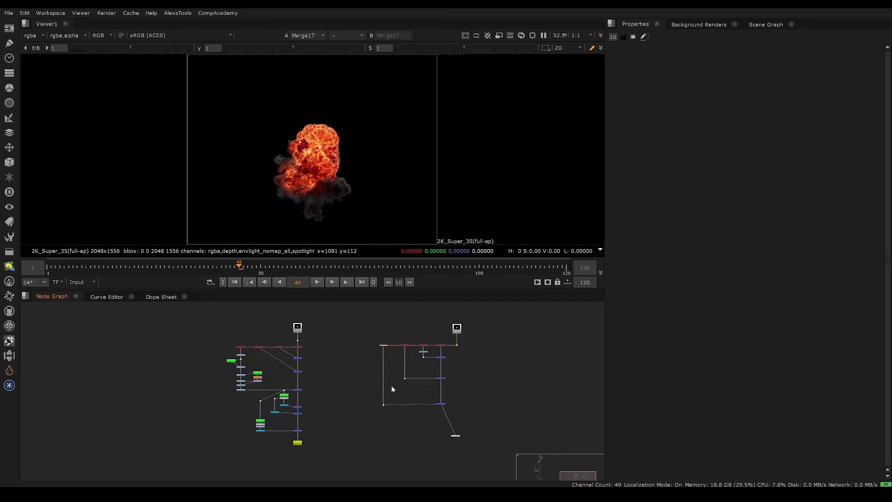
scroll(391, 386, "up", 5)
middle_click_drag(551, 420, 445, 370)
middle_click_drag(426, 472, 396, 394)
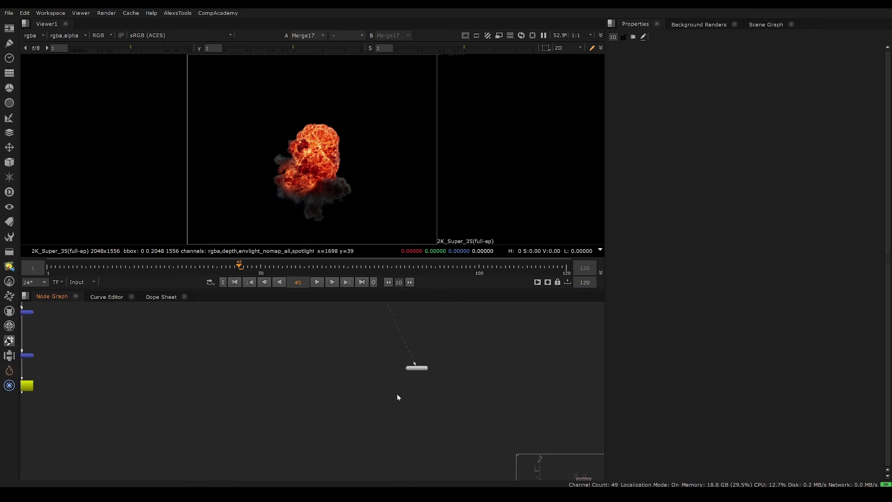
key("space")
scroll(398, 404, "down", 3)
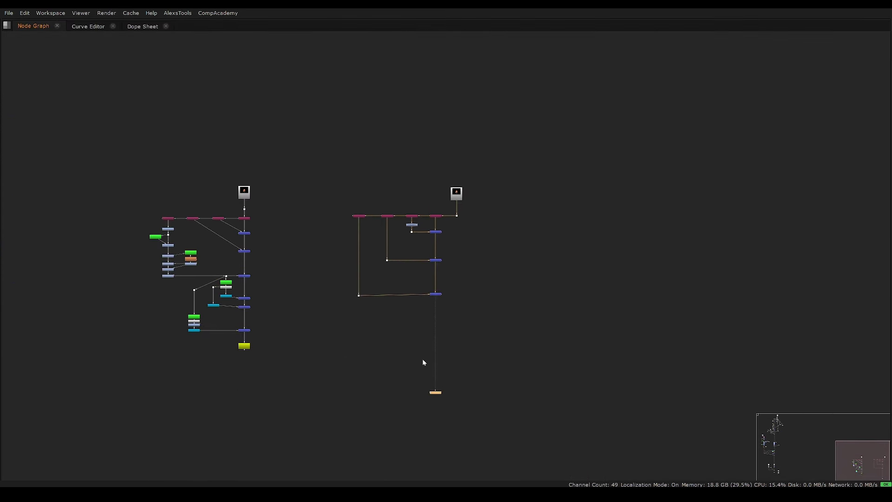
scroll(422, 359, "up", 2)
key("space")
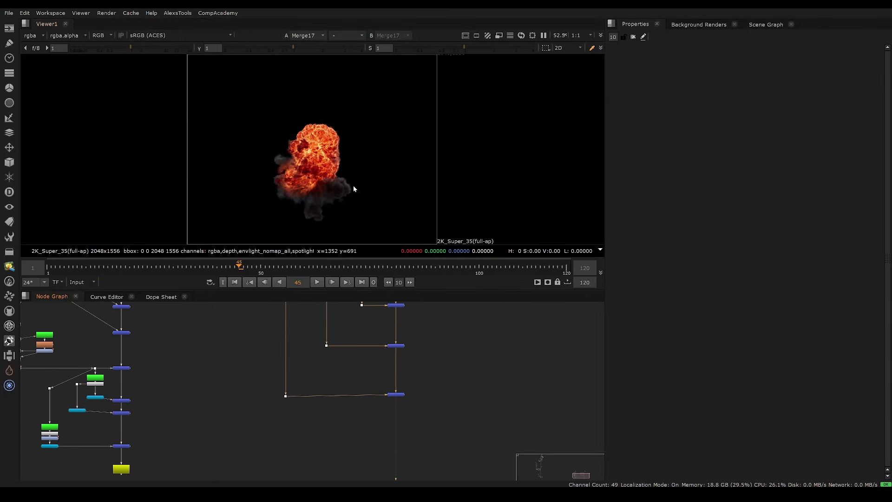
middle_click_drag(342, 380, 344, 444)
middle_click_drag(332, 388, 372, 328)
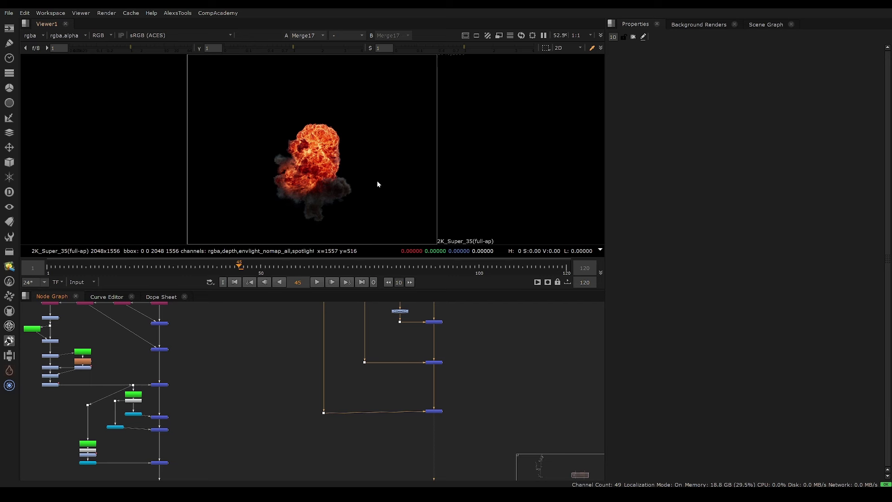
left_click(338, 161, "ctrl")
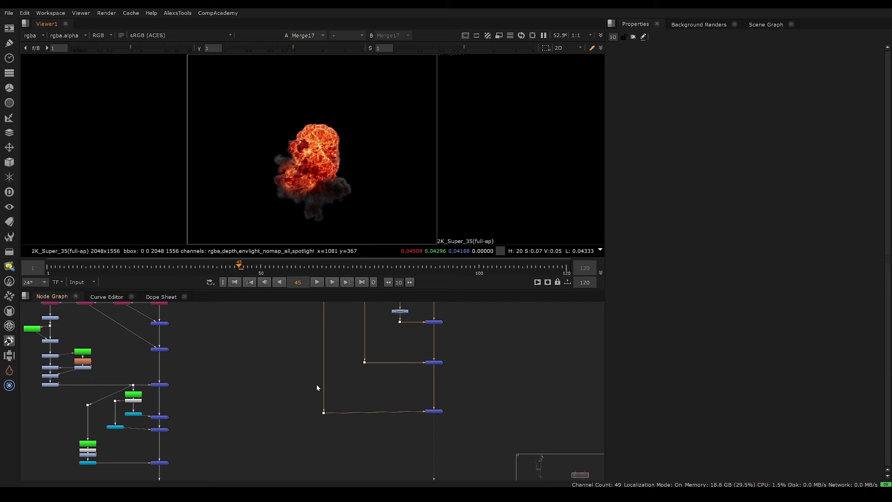
Step: Delete the disabled Grade below Shuffle7
middle_click_drag(317, 388, 250, 416)
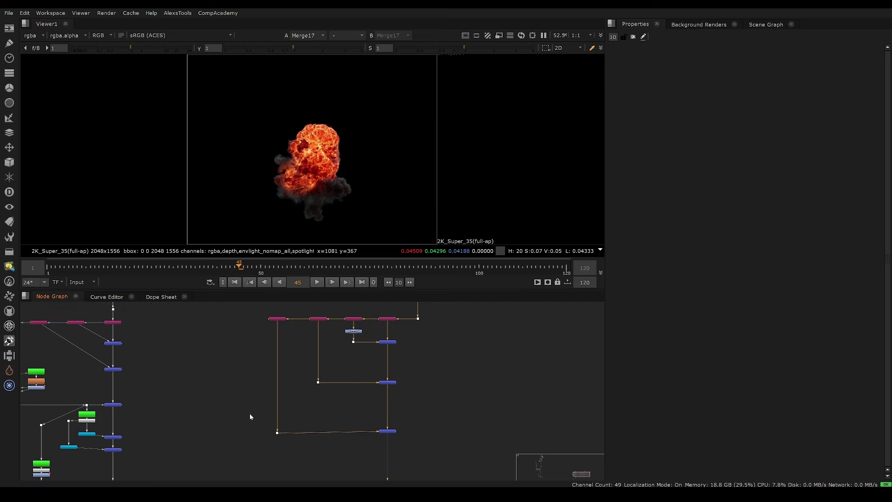
scroll(351, 340, "up", 4)
left_click(361, 326)
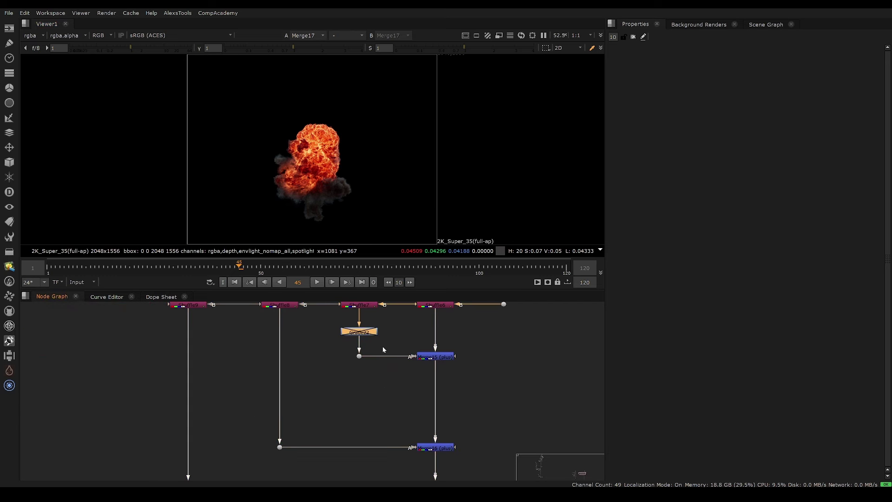
middle_click_drag(385, 350, 325, 358)
key("Delete")
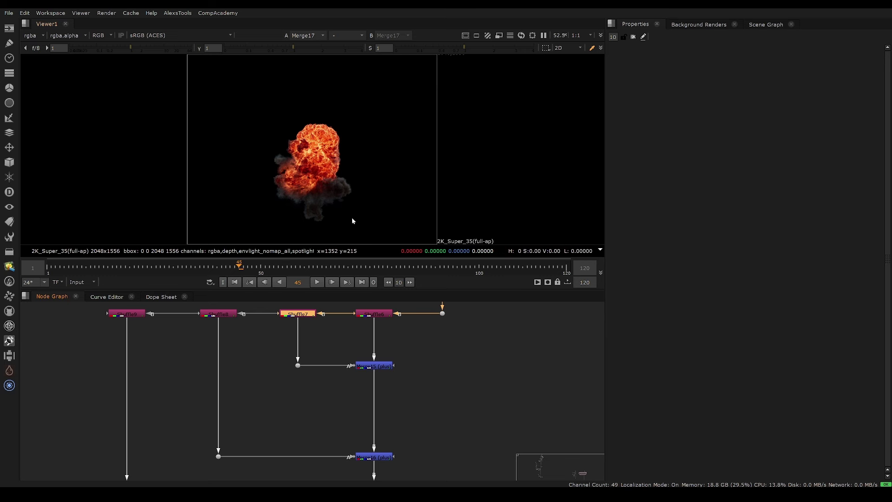
Step: View the output of Shuffle9 on its own
middle_click_drag(260, 430, 325, 434)
scroll(339, 383, "down", 3)
scroll(338, 403, "up", 2)
left_click(303, 365)
key("1")
Step: Add a new Grade node and insert it into the connection below Shuffle9
scroll(304, 398, "up", 2)
middle_click_drag(337, 476, 366, 402)
scroll(333, 363, "down", 4)
middle_click_drag(397, 364, 359, 400)
scroll(349, 390, "up", 5)
middle_click_drag(332, 368, 343, 391)
left_click(340, 390)
key("g")
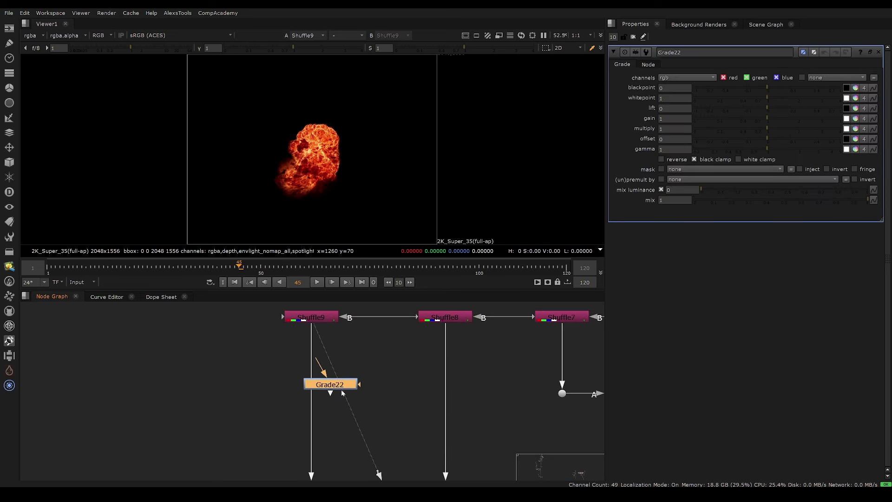
left_click_drag(341, 390, 322, 394)
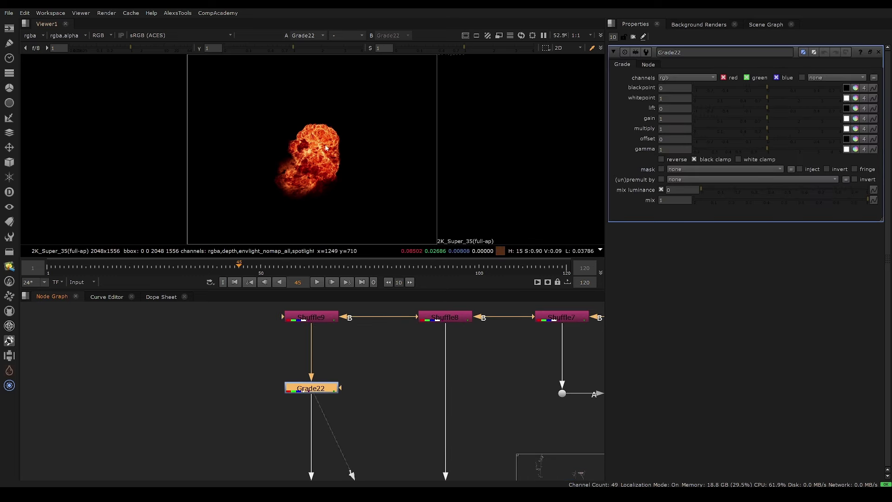
Step: Split Grade22's gain into separate channels and set the red gain to 0.72
scroll(326, 148, "up", 5)
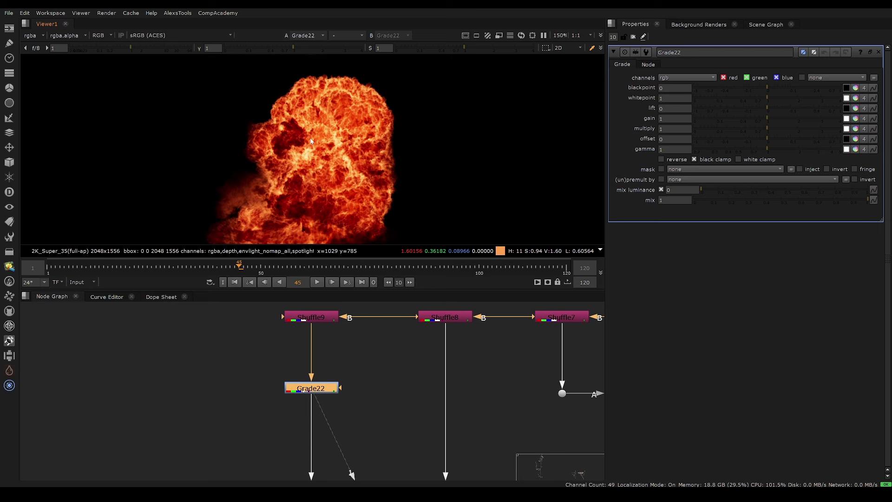
left_click(856, 119)
left_click_drag(747, 132, 757, 133)
Step: View the ungraded Shuffle9 output and open Shuffle9's properties to check its input layer
middle_click_drag(291, 407, 292, 394)
scroll(291, 395, "down", 4)
left_click(275, 369)
left_click_drag(307, 403, 305, 369)
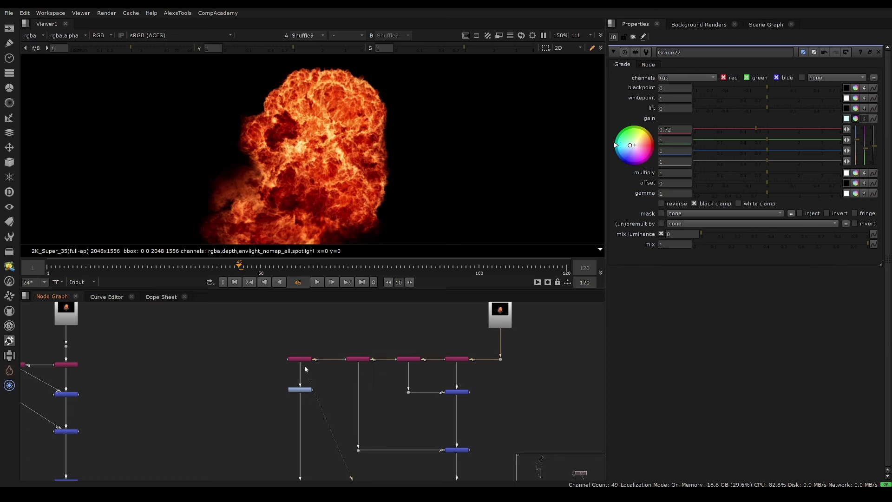
scroll(305, 366, "up", 5)
double_click(312, 358)
scroll(305, 366, "down", 5)
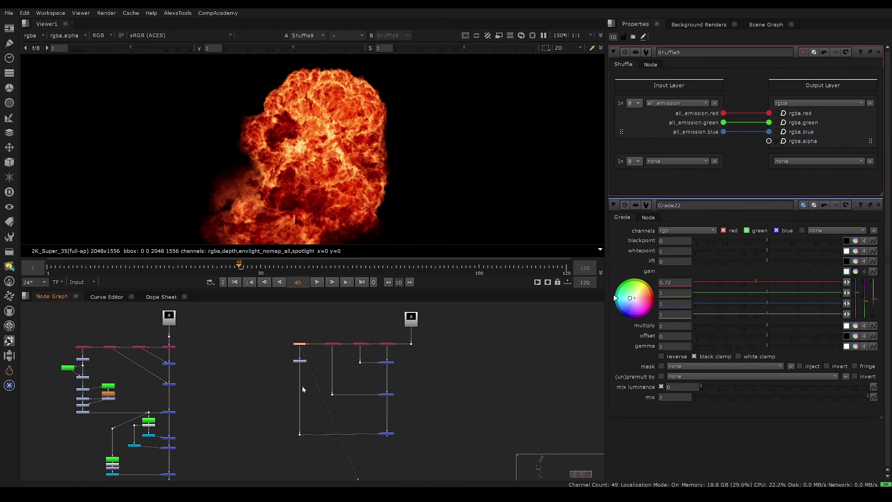
Step: View the combined result through Merge17 and inspect the input layer choices of Shuffle9
left_click(387, 433)
key("1")
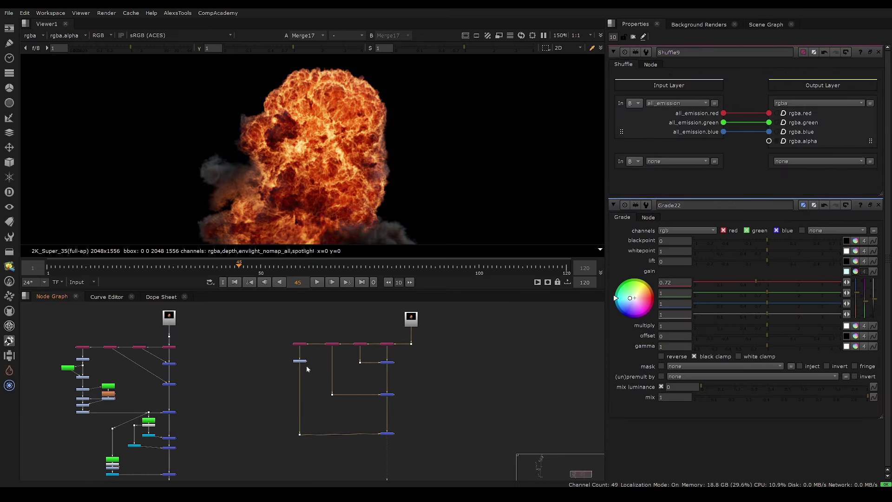
middle_click_drag(308, 335, 311, 336)
scroll(305, 343, "up", 5)
left_click(304, 342)
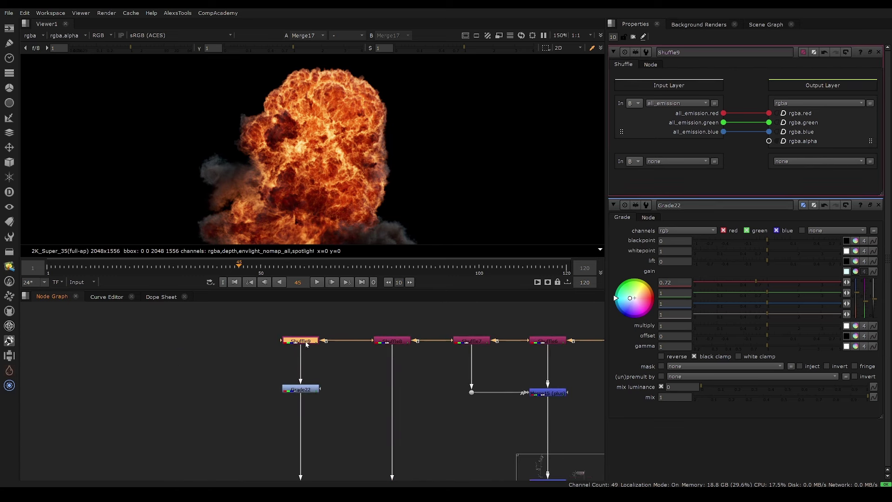
left_click(667, 103)
left_click(681, 173)
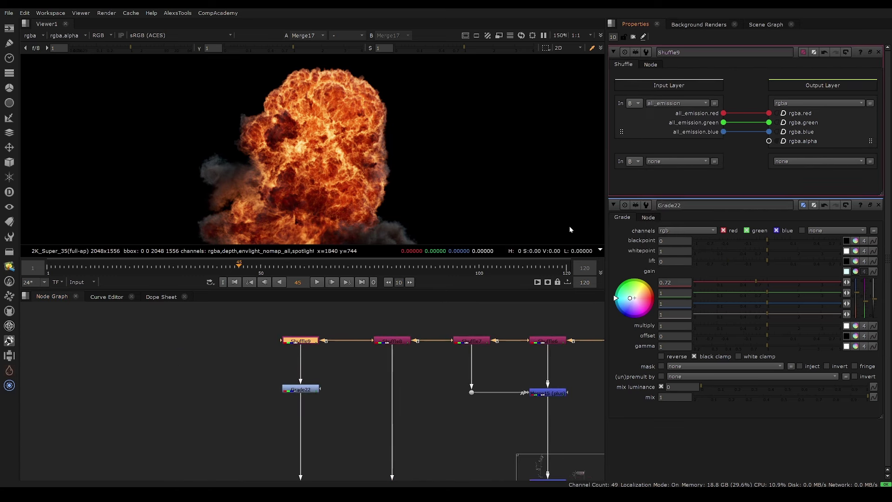
Step: View Grade22's output fitted in the viewer and bring its properties to the front
left_click_drag(354, 361, 243, 420)
key("1")
double_click(310, 390)
key("f")
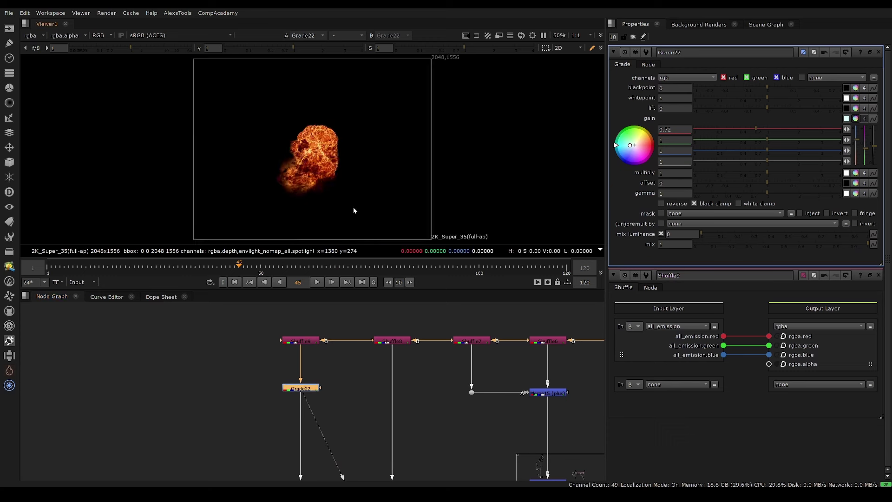
Step: Close the Shuffle9 properties and check the Grade22 result on the explosion at frame 35
left_click(878, 276)
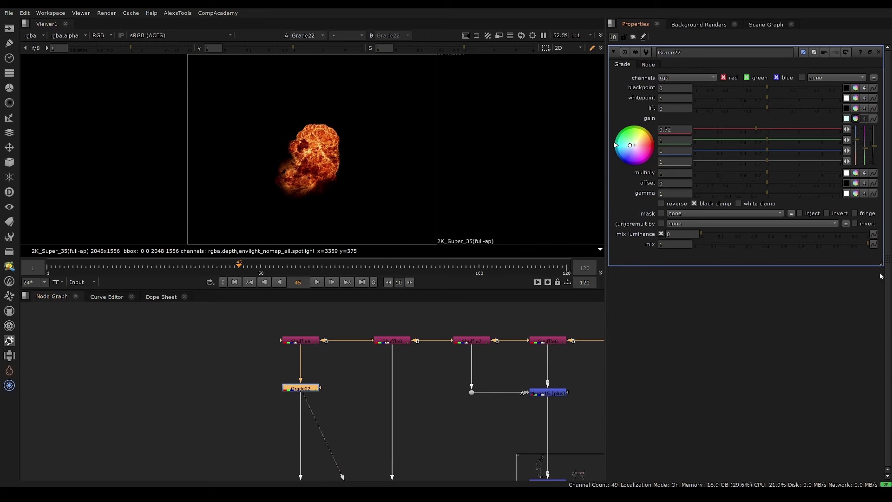
scroll(361, 232, "up", 4)
mouse_move(210, 268)
left_mouse_down()
mouse_move(176, 272)
mouse_move(196, 269)
left_mouse_up()
key("f")
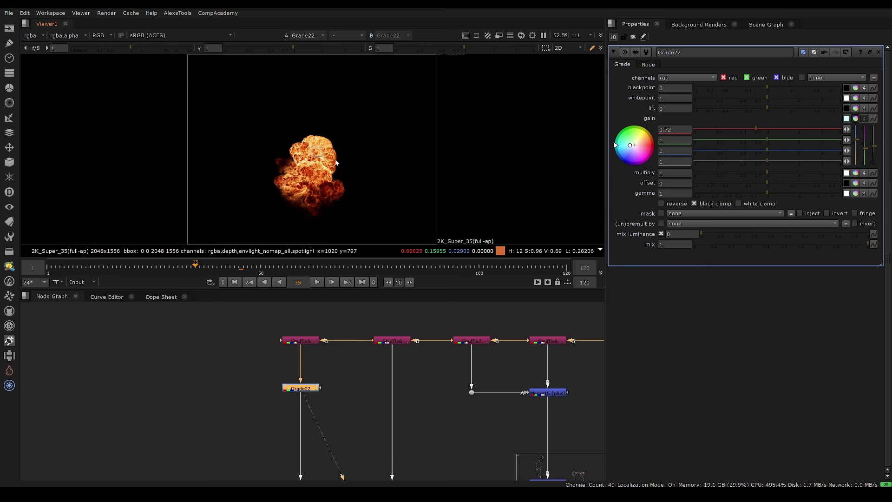
scroll(308, 181, "up", 5)
key("f")
scroll(344, 306, "down", 3)
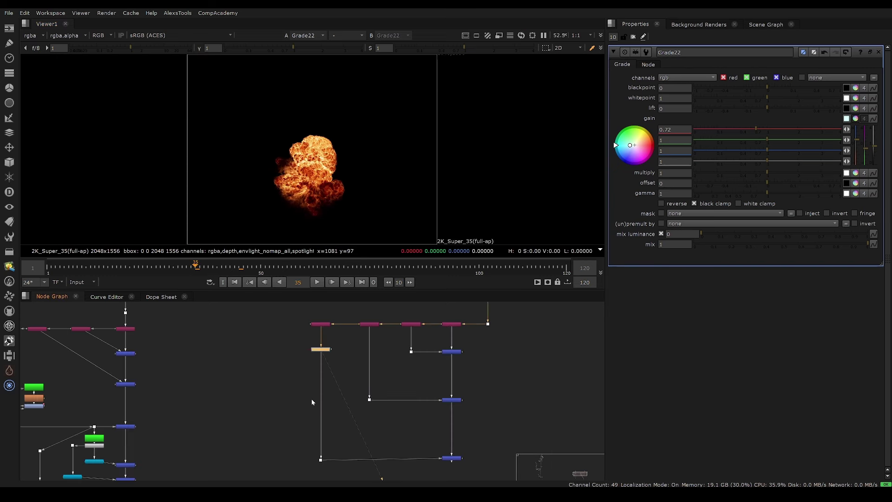
Step: Show the Merge17 output in the viewer and check the recombined explosion across the frames, ending at frame 33
middle_click_drag(311, 399, 375, 399)
middle_click_drag(339, 363, 400, 355)
middle_click_drag(490, 398, 375, 381)
mouse_move(419, 415)
middle_mouse_down()
mouse_move(440, 398)
mouse_move(345, 368)
middle_mouse_up()
left_click_drag(426, 368, 350, 413)
key("1")
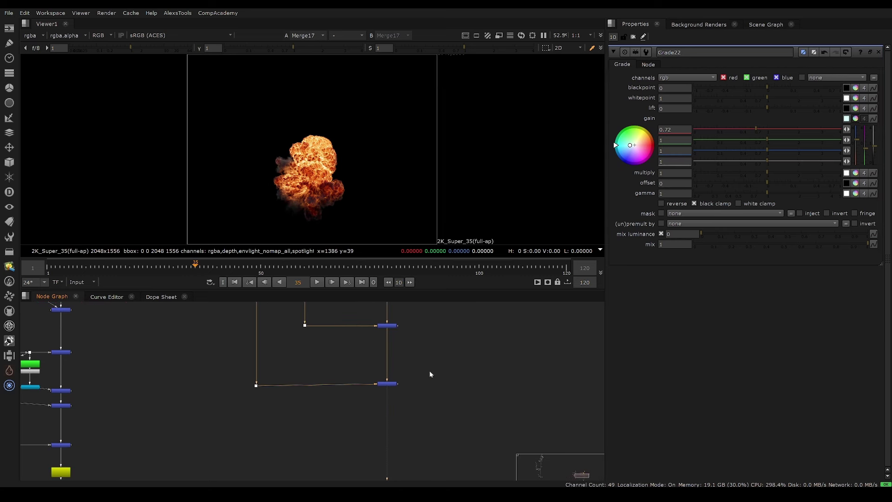
left_click(139, 266)
left_click_drag(105, 267, 187, 265)
left_click(178, 264)
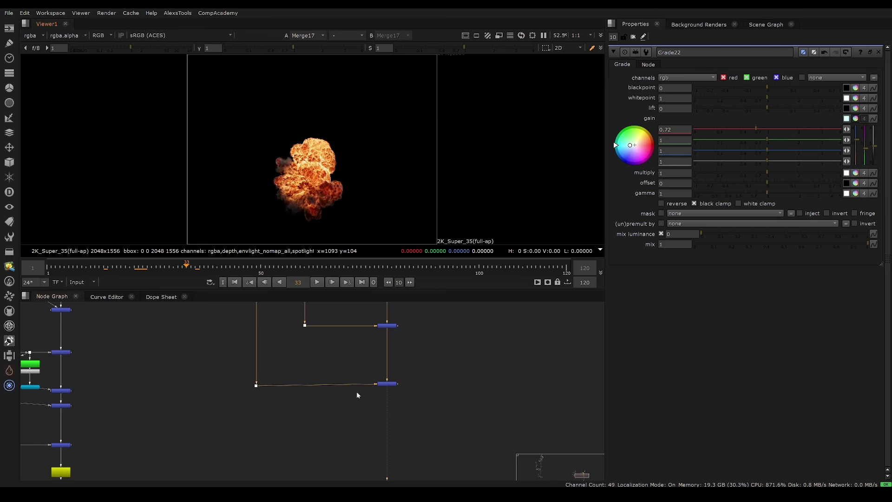
Step: Review the shuffle and merge branch in an enlarged node graph and return to the normal layout
scroll(357, 395, "up", 2)
key("space")
scroll(397, 353, "up", 4)
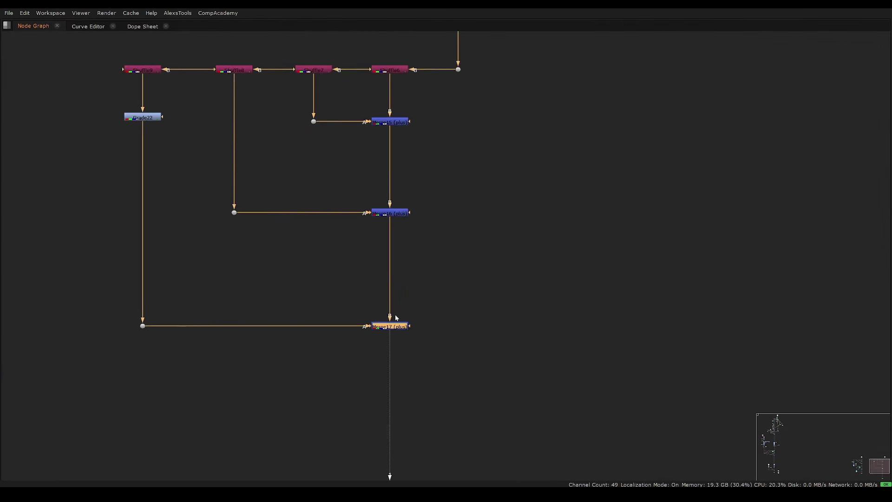
key("space")
scroll(332, 381, "down", 8)
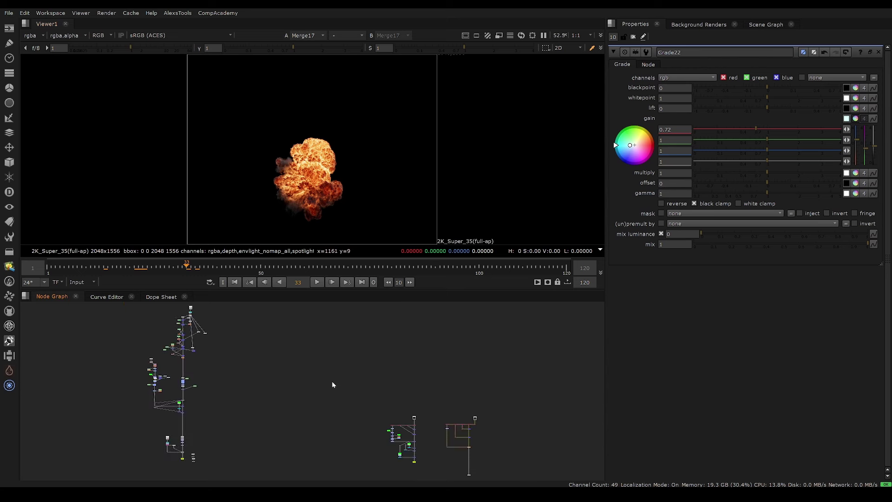
Step: Add a Keyer node, connect it to a new dot on the wire into Merge17's A input, and view it
scroll(378, 382, "up", 4)
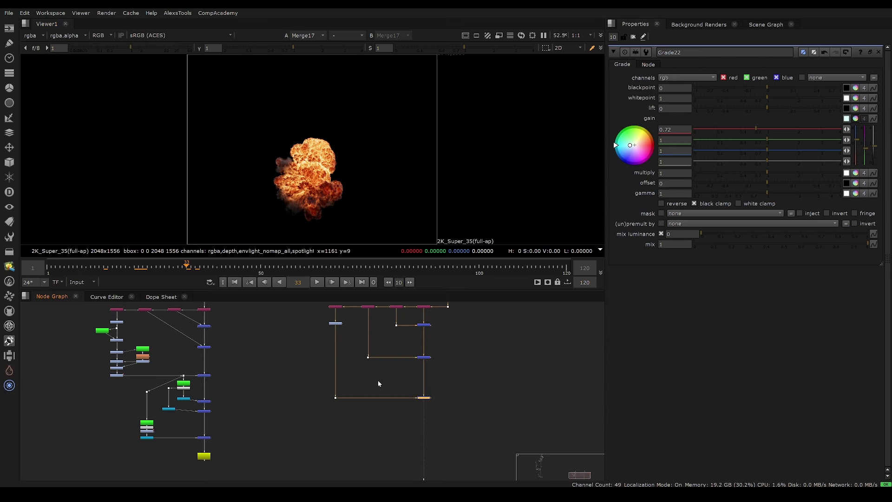
scroll(418, 354, "up", 4)
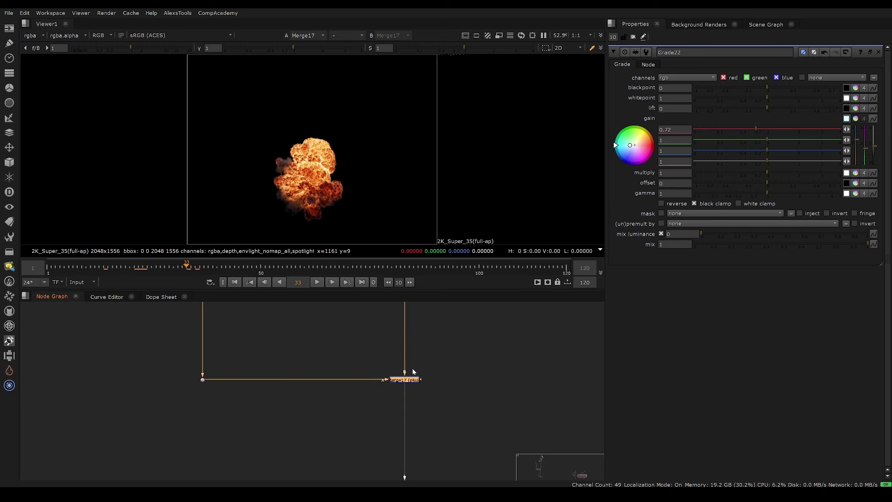
left_click(306, 409)
key("Tab")
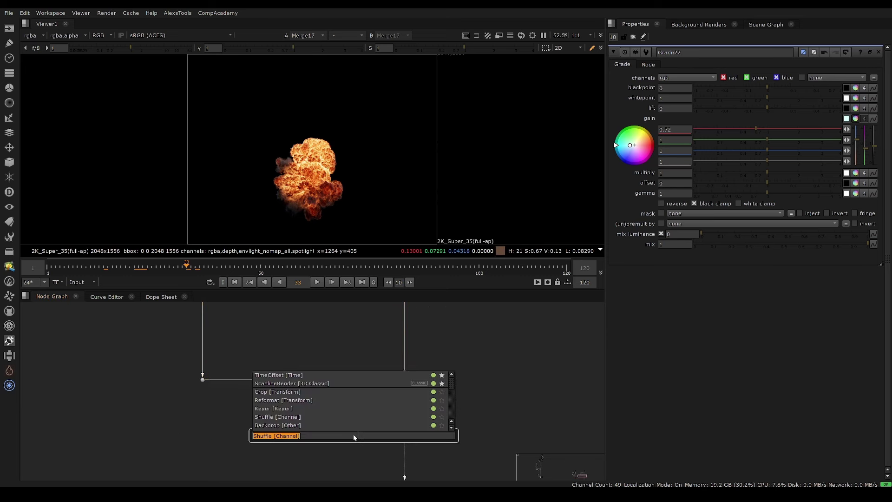
type("key")
key("Return")
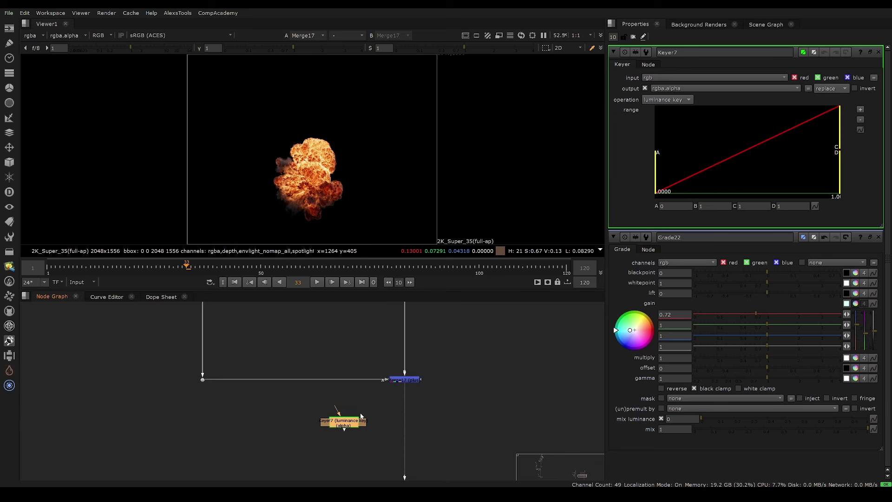
scroll(361, 416, "up", 3)
left_click_drag(231, 342, 317, 341, "ctrl")
left_click_drag(309, 396, 317, 343)
left_click_drag(353, 435, 349, 440)
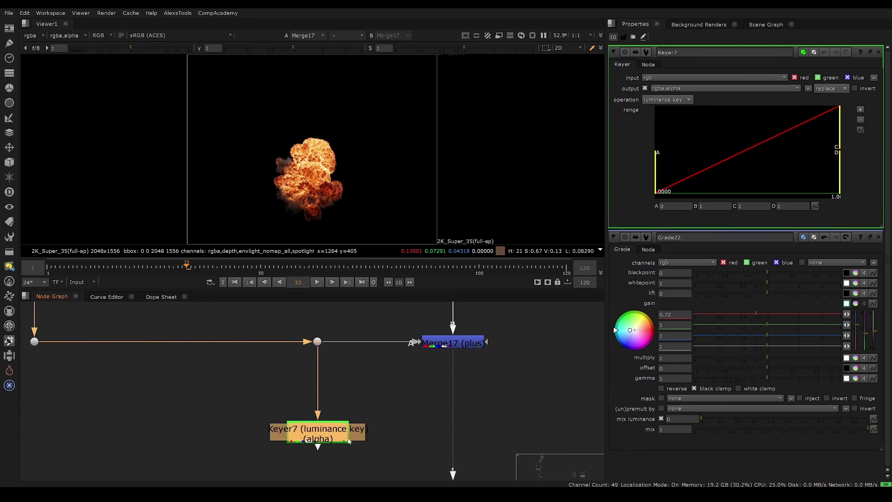
key("1")
left_click(414, 404)
key("Tab")
type("key")
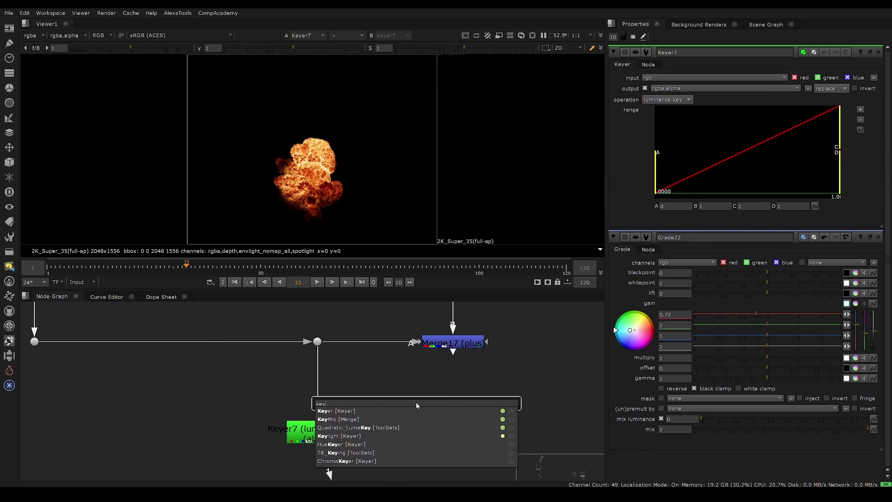
key("Return")
key("ctrl+z")
Step: Close the Grade22 properties and display the alpha channel of the Keyer7 node enlarged in the viewer
left_click(878, 237)
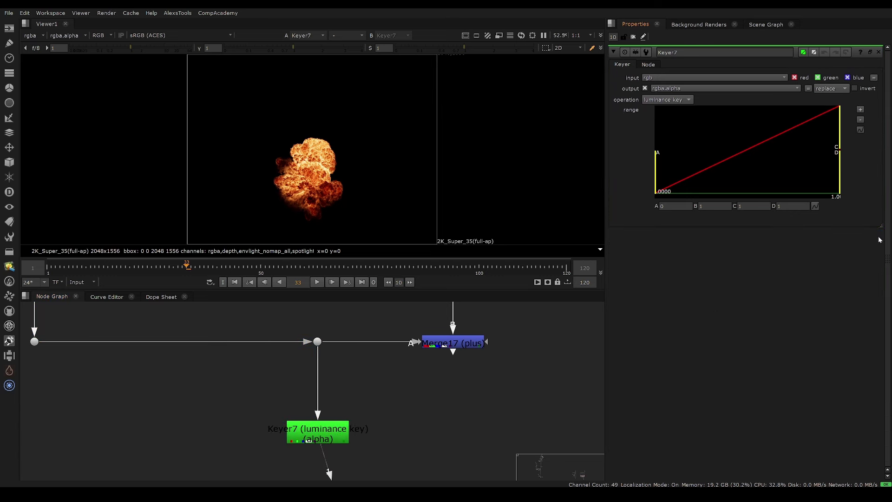
left_click_drag(327, 433, 327, 437)
left_click_drag(395, 171, 380, 156)
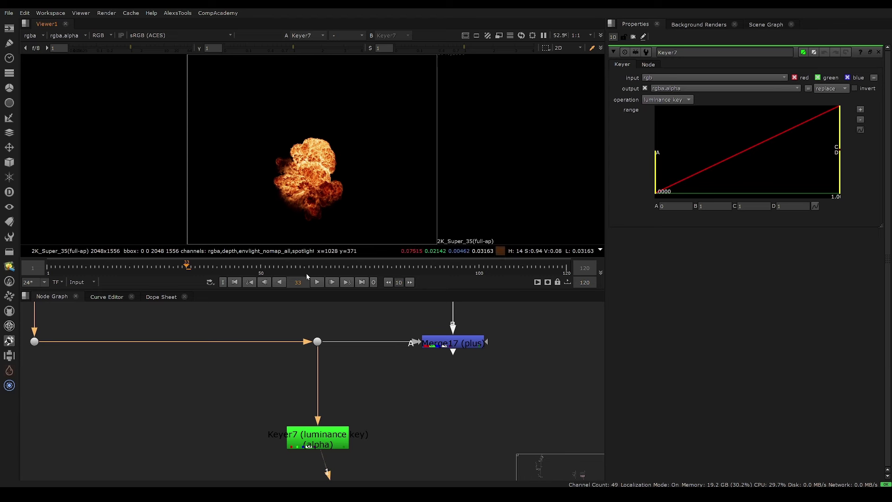
key("a")
scroll(319, 172, "up", 2)
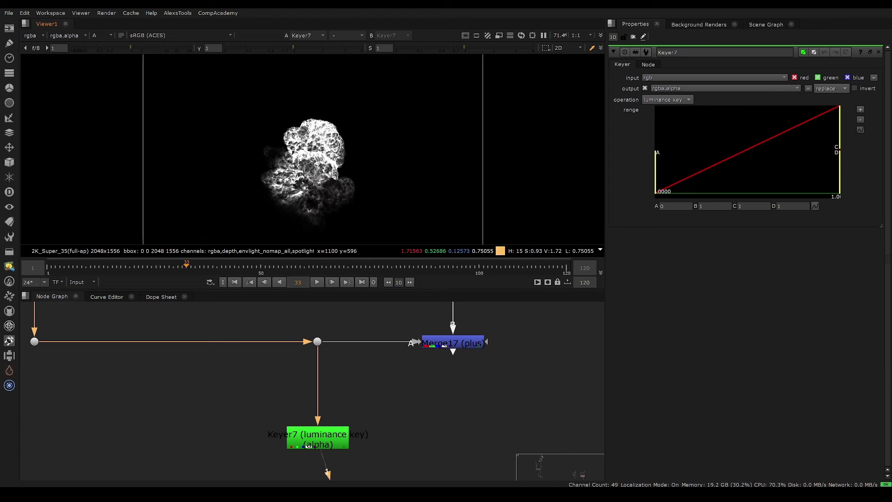
scroll(319, 172, "up", 3)
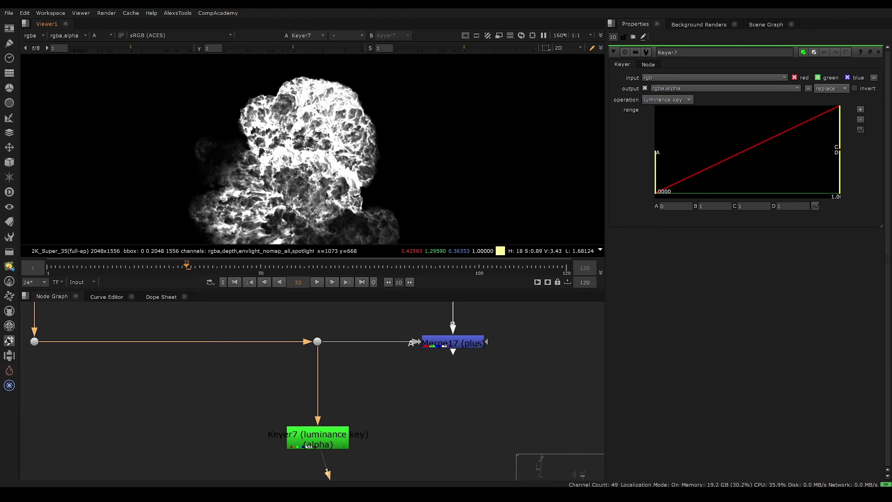
Step: Examine the brightest parts of the keyed alpha against Keyer7's luminance range values
left_click(338, 448)
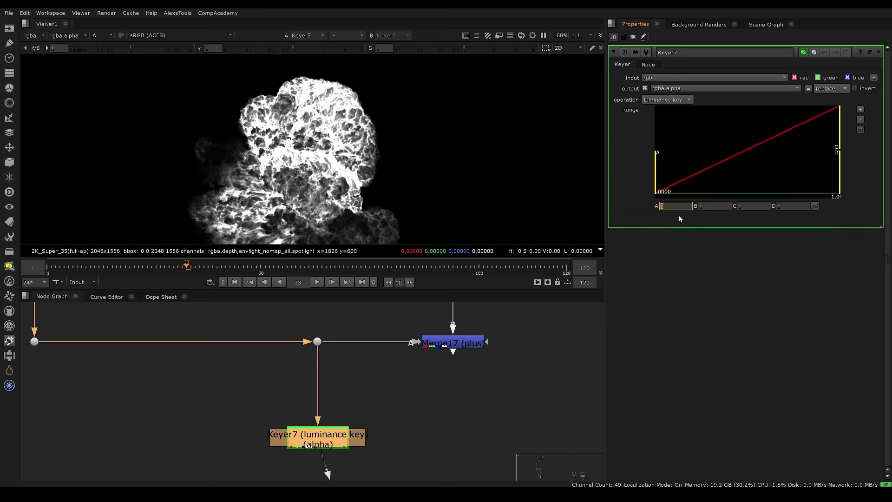
key("Tab")
left_click_drag(833, 120, 849, 138)
left_click(711, 206)
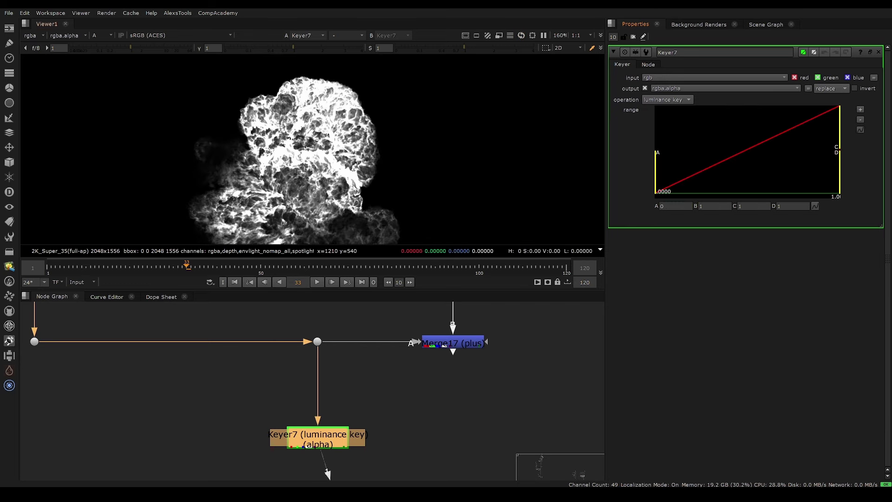
double_click(705, 206)
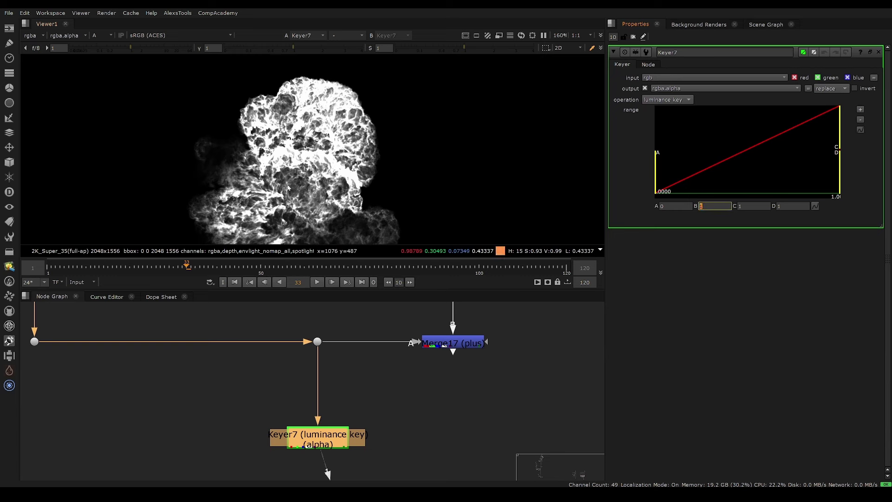
scroll(338, 170, "up", 3)
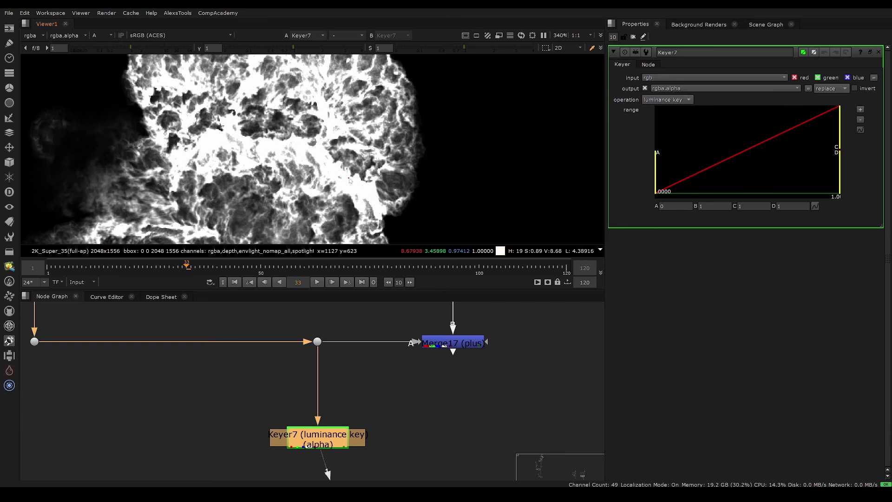
scroll(349, 182, "up", 4)
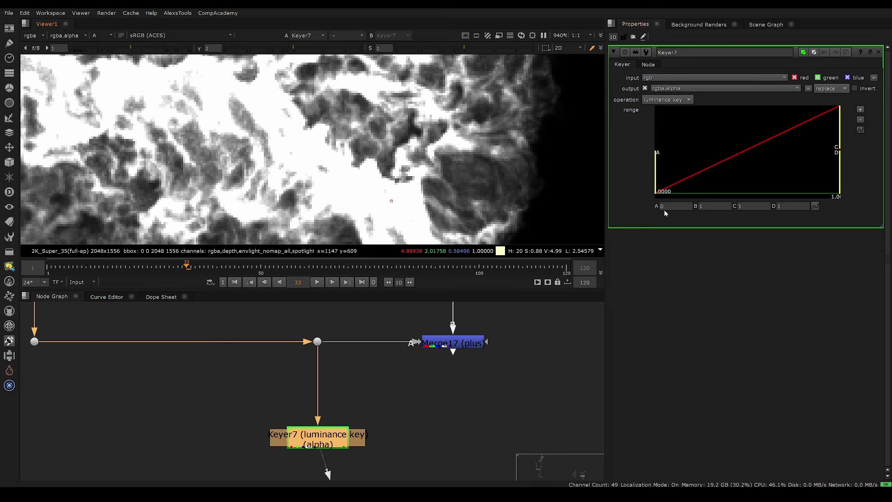
Step: Set Keyer7's luminance range B value to 3 to isolate the hottest parts of the fire
left_click(711, 206)
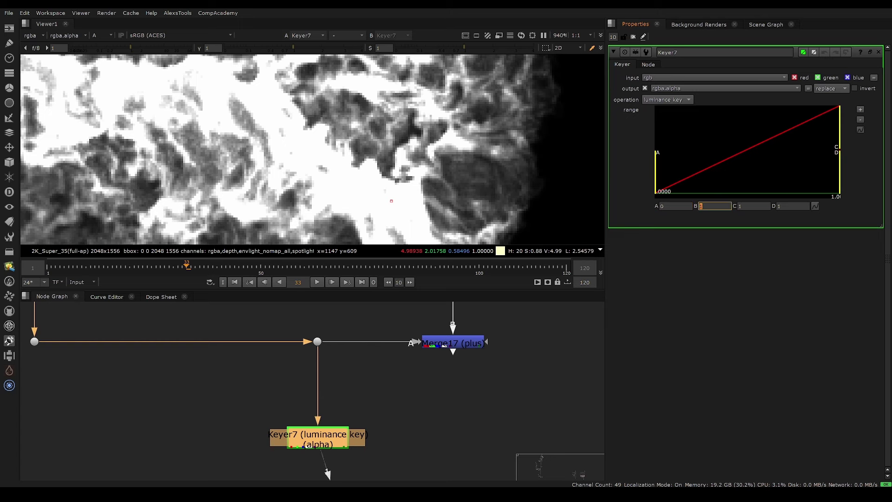
scroll(294, 122, "down", 3)
scroll(294, 122, "up", 2)
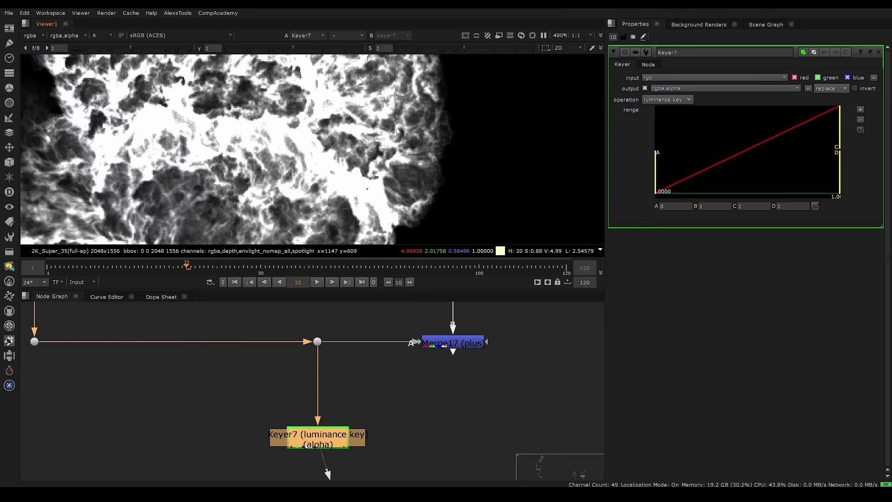
key("Up")
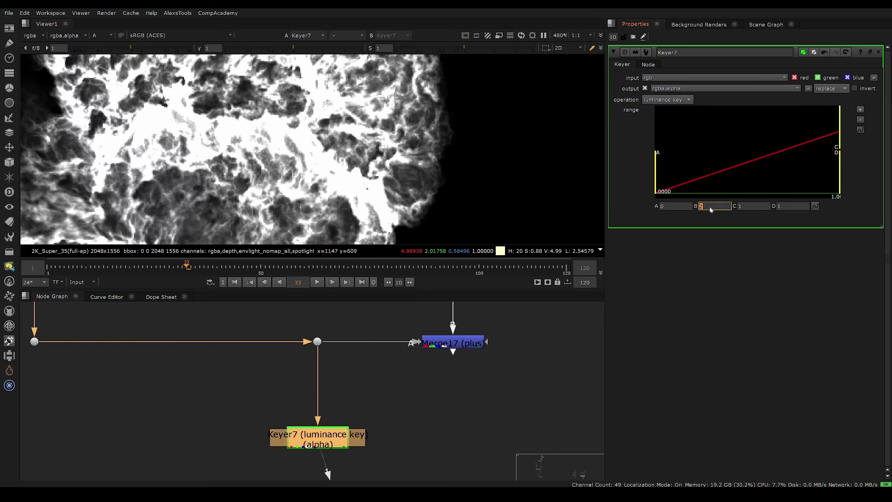
key("Down")
key("Up")
key("Up")
key("Down")
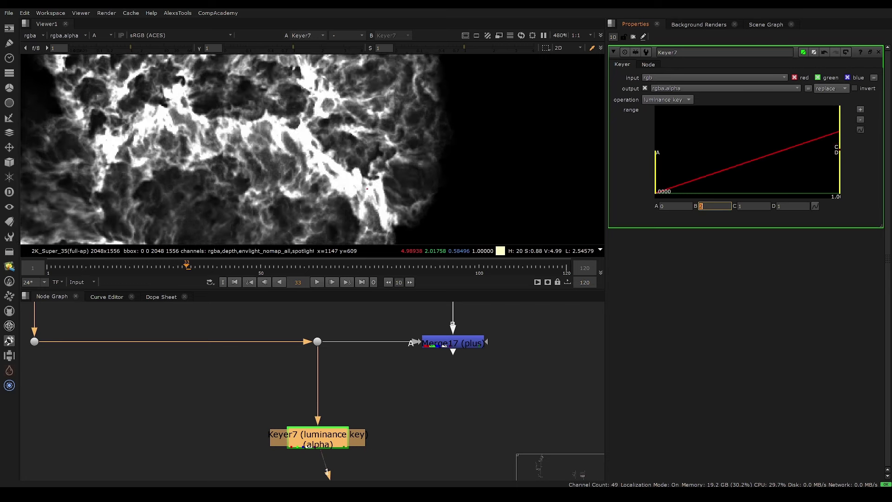
key("Up")
scroll(311, 139, "down", 4)
scroll(311, 140, "up", 4)
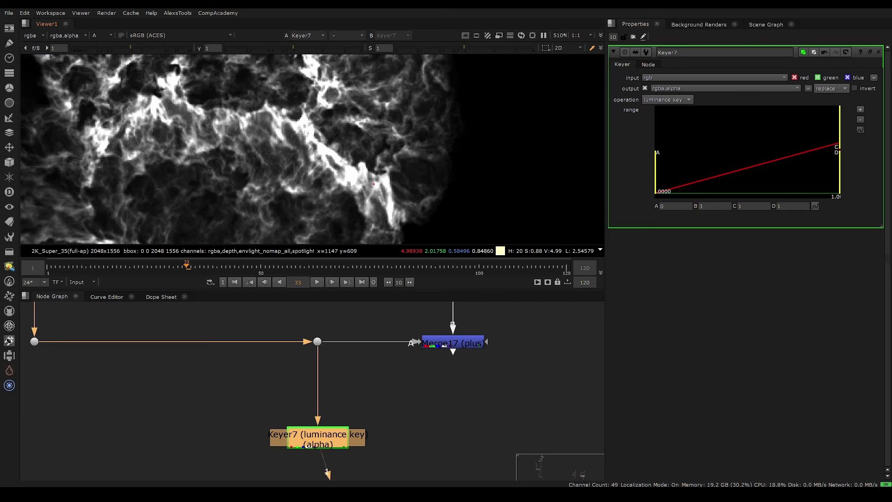
Step: Try a B value of 4 in Keyer7's range and return it to 3
left_click(711, 206)
key("Up")
scroll(325, 126, "down", 4)
scroll(332, 125, "up", 2)
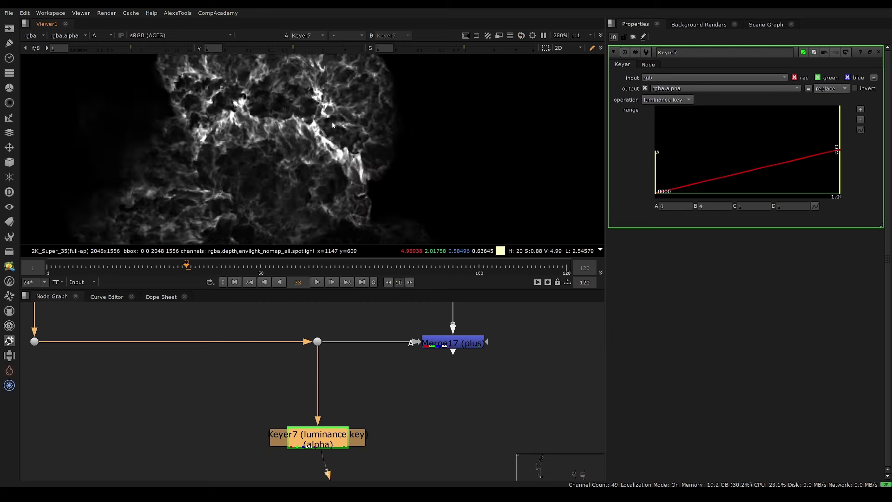
scroll(333, 126, "up", 1)
key("Down")
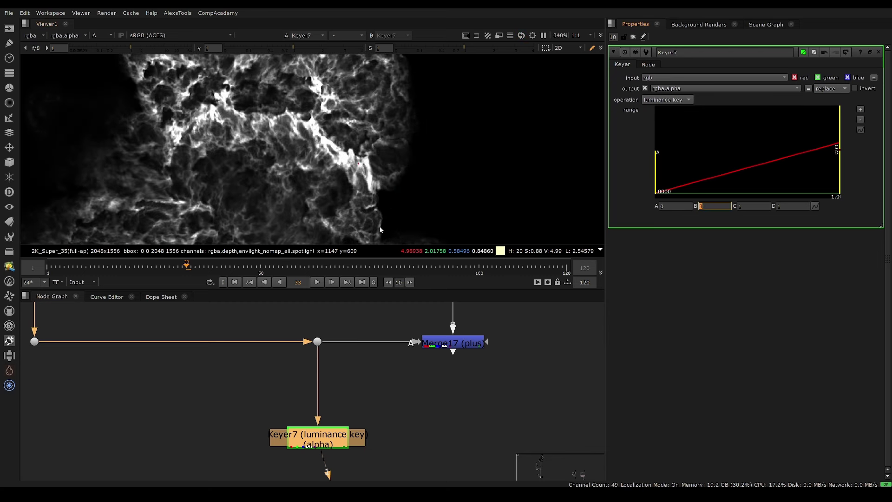
Step: Switch the viewer back to full colour and add a Premult node directly below Keyer7
key("a")
key("a")
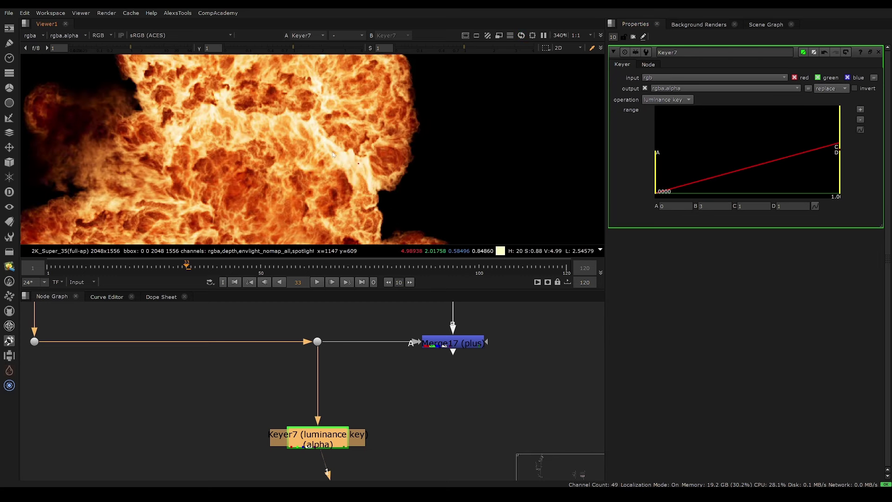
middle_click_drag(363, 415, 417, 370)
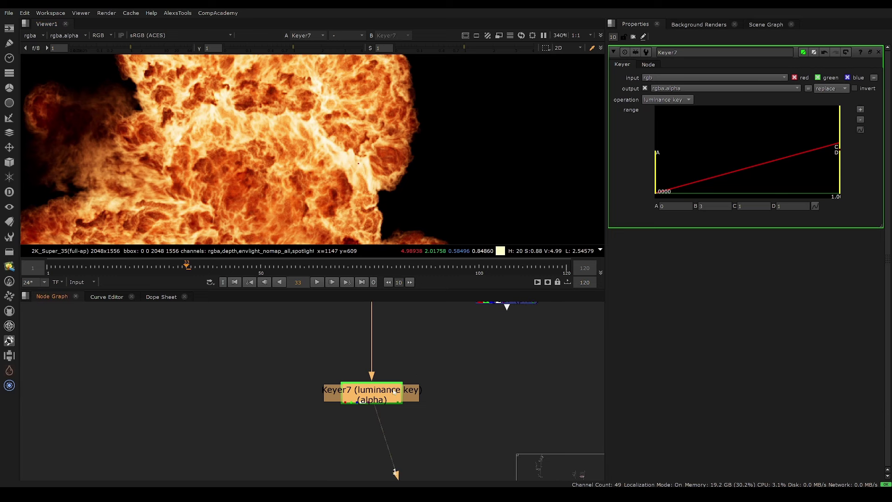
key("Tab")
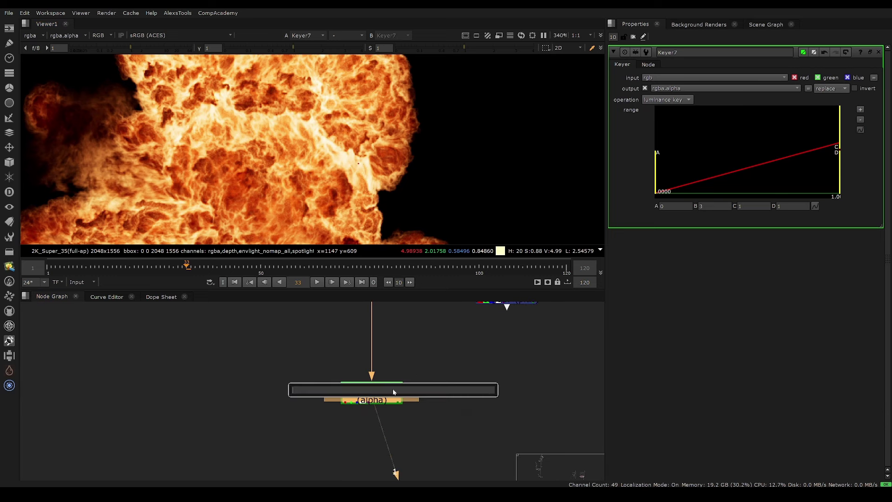
type("premult")
key("Return")
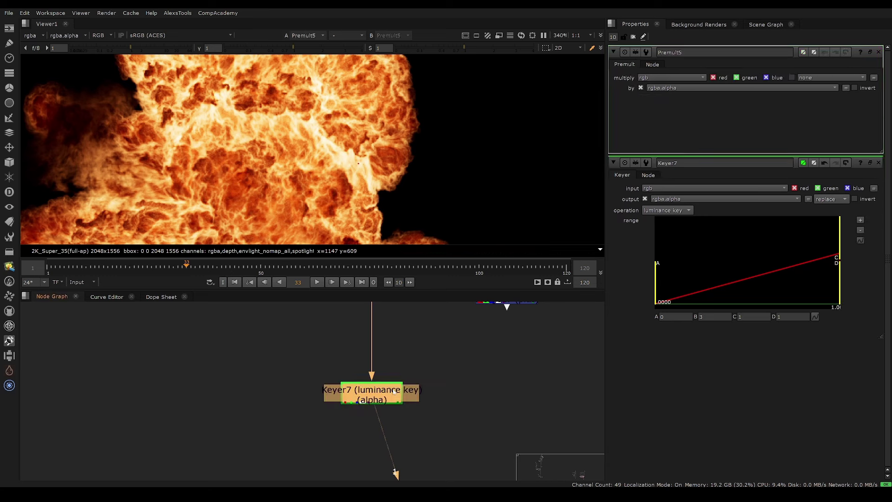
Step: Fit the image in the viewer and inspect the Keyer7 output upstream of the Premult node
key("f")
key("f")
left_click(368, 393)
key("1")
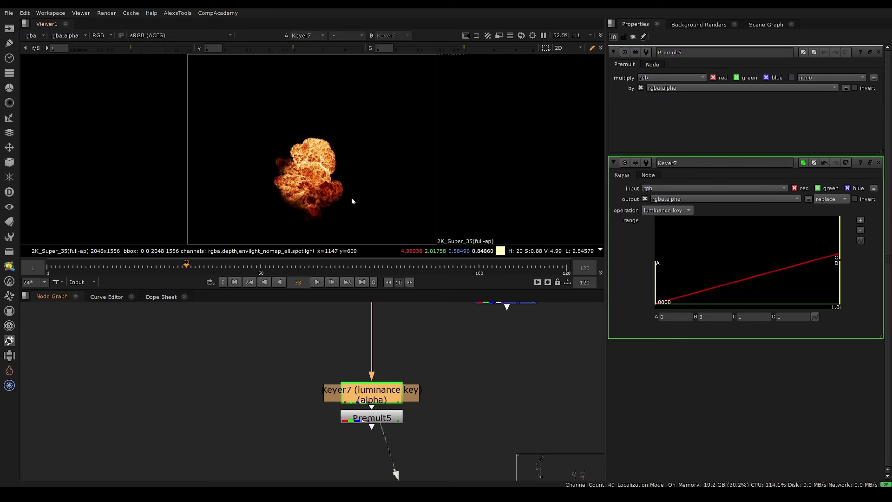
scroll(352, 201, "up", 5)
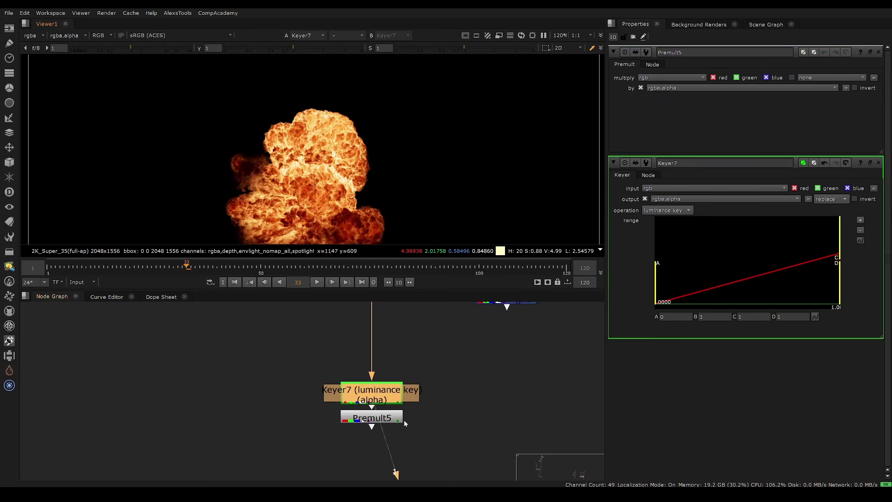
Step: Compare the Keyer7 output with the Premult5 output in the viewer and scrub to frame 31
left_click(393, 419)
key("1")
left_click(409, 355)
scroll(325, 176, "up", 3)
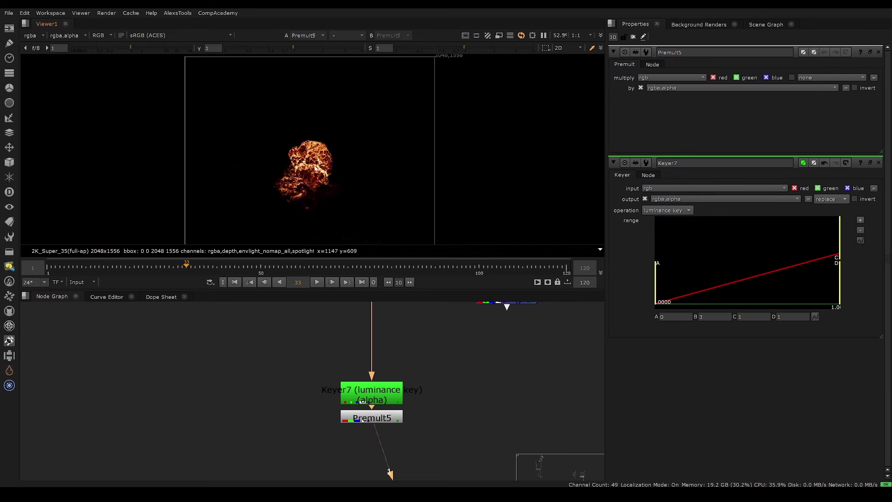
left_click(370, 394)
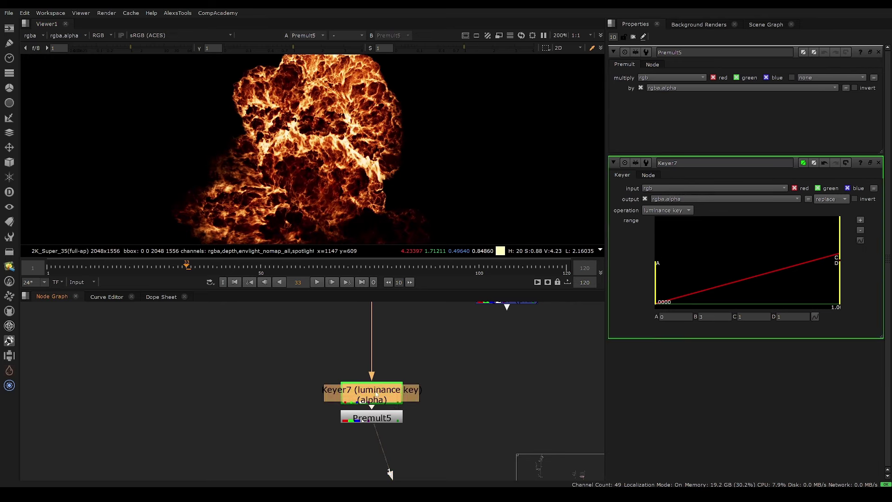
key("1")
left_click(370, 417)
key("1")
key("f")
middle_click_drag(397, 305, 303, 298)
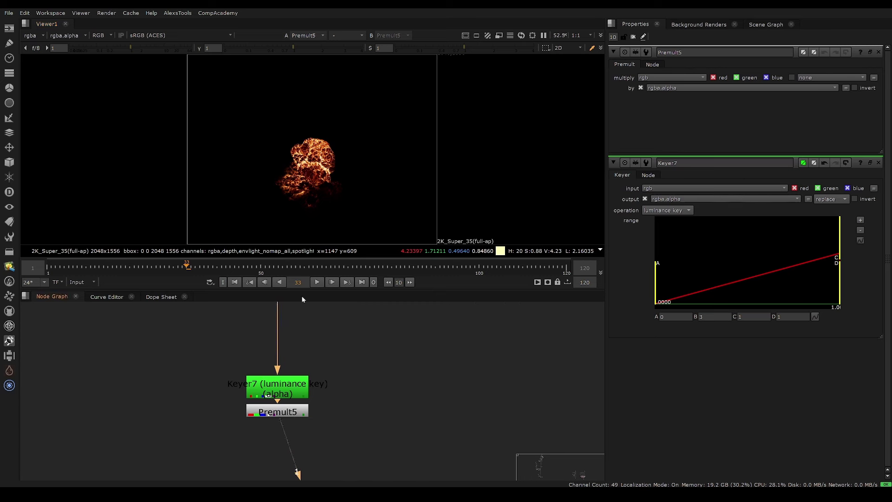
scroll(306, 175, "up", 4)
middle_click_drag(311, 434, 269, 389)
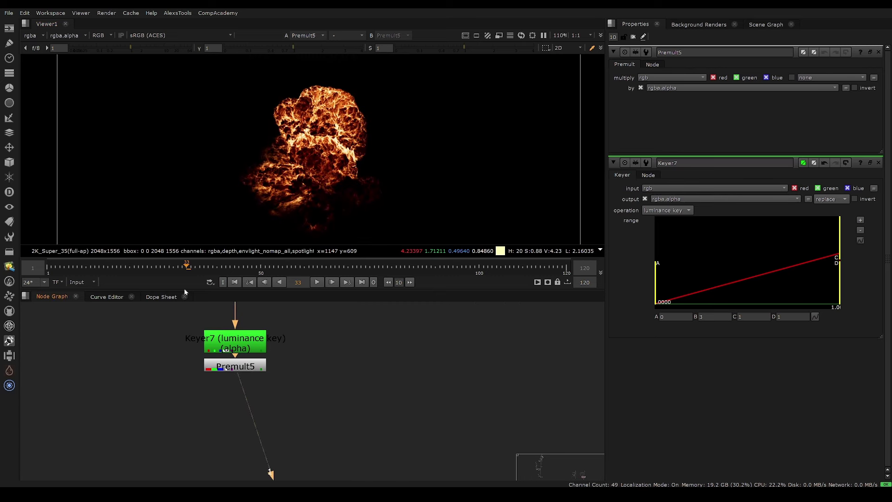
left_click_drag(162, 271, 178, 268)
Step: Add an Exp_Glow node below Premult5, leaving a small gap between them, and open its properties
left_click(262, 366)
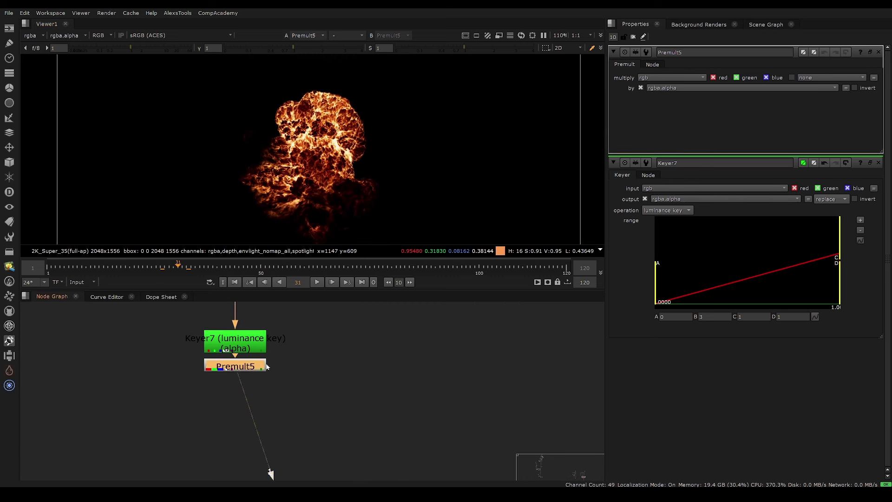
key("Tab")
type("exp gl")
key("Return")
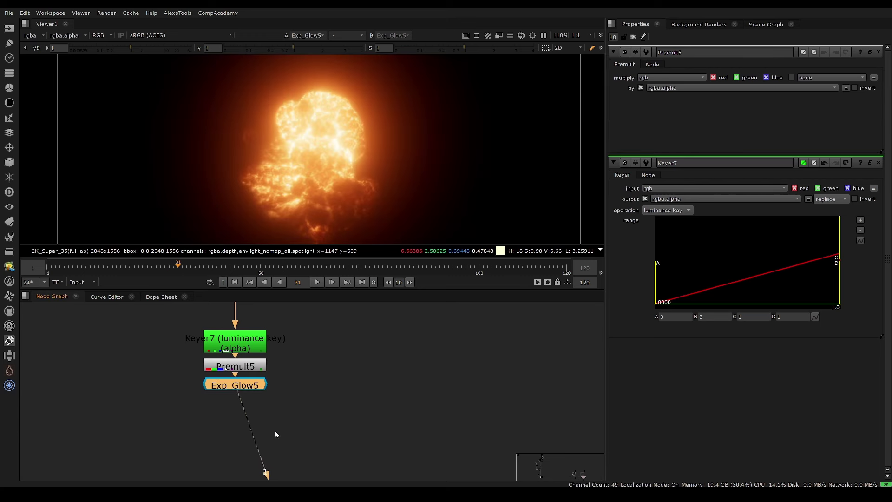
left_click_drag(263, 384, 269, 409)
scroll(336, 366, "down", 10)
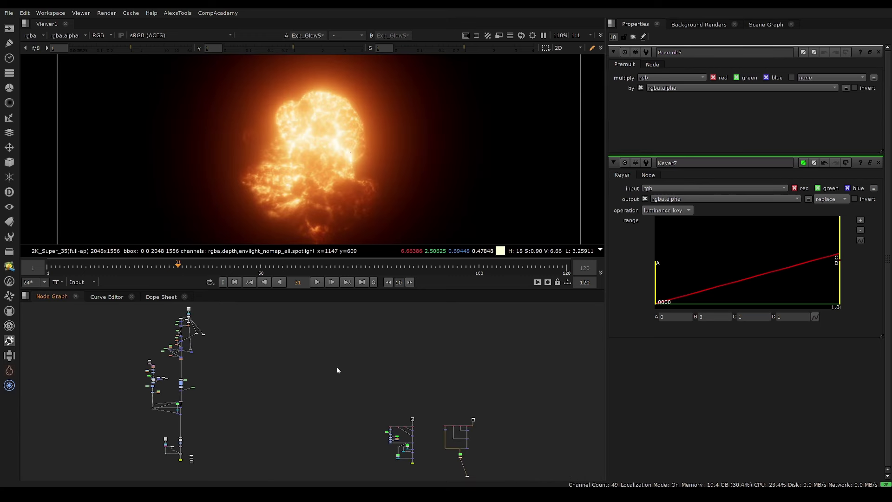
scroll(353, 353, "up", 8)
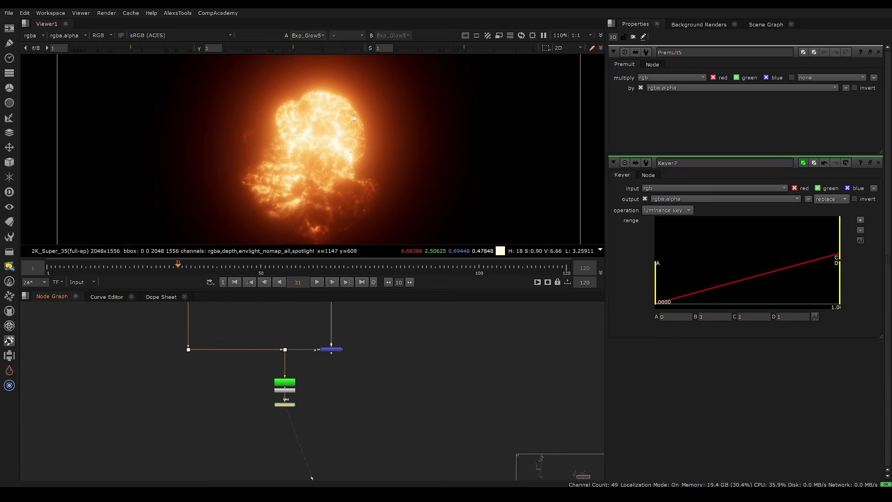
scroll(319, 399, "up", 2)
scroll(320, 399, "up", 2)
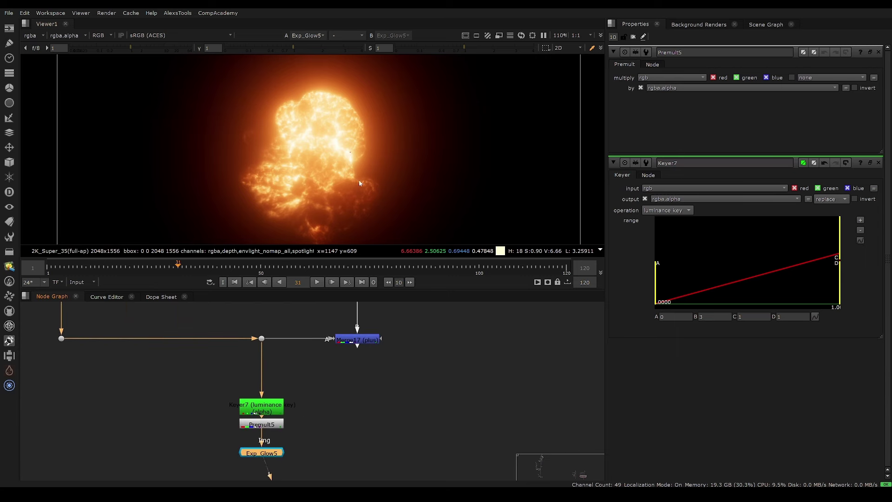
double_click(281, 454)
middle_click_drag(285, 420, 249, 376)
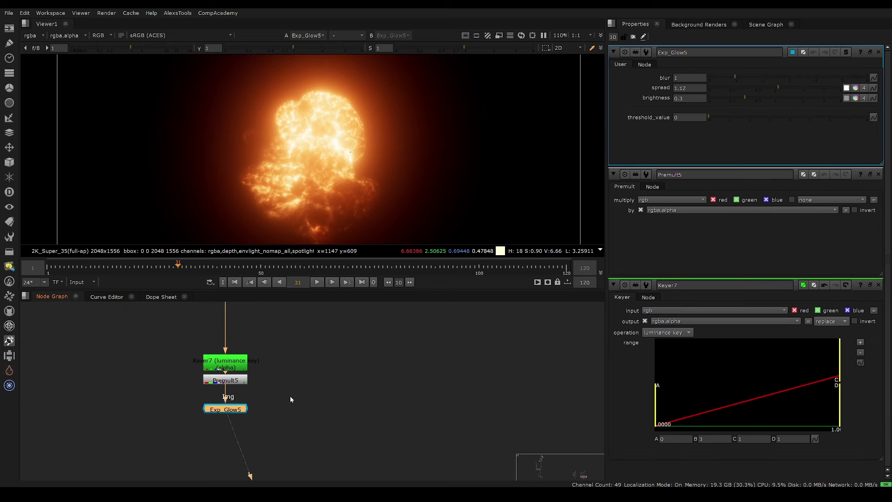
Step: Merge the glow onto the Merge17 output, placing the new merge node straight below Merge17
key("m")
middle_click_drag(290, 396, 281, 424)
key("space")
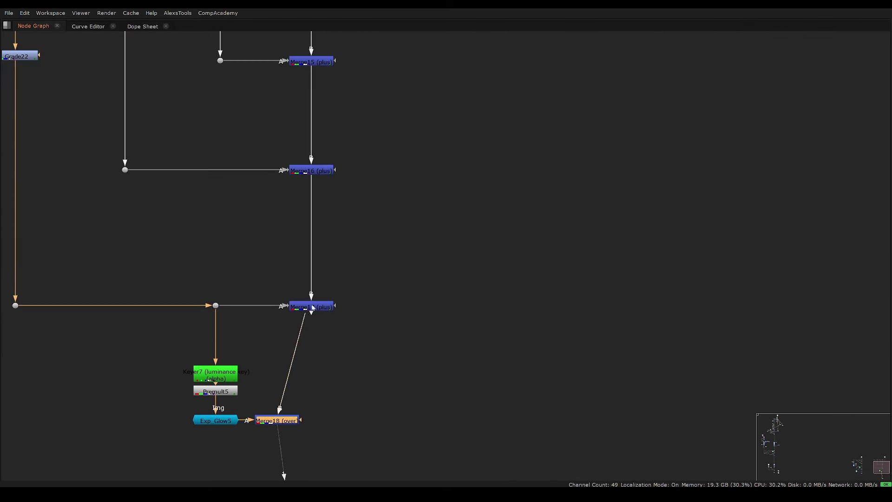
middle_click_drag(312, 308, 361, 319)
key("space")
left_click_drag(331, 435, 363, 437)
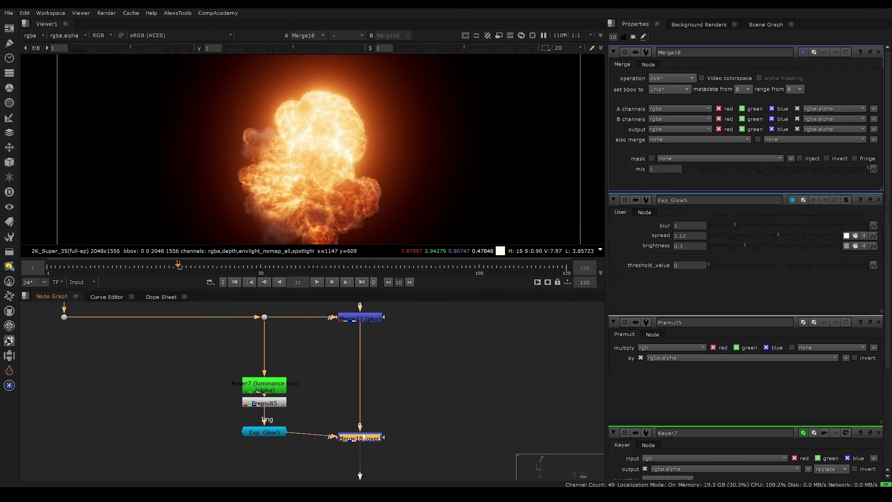
Step: Set the Merge18 operation to plus and close the properties of the glow, premult and keyer nodes
left_click(669, 78)
left_click(679, 243)
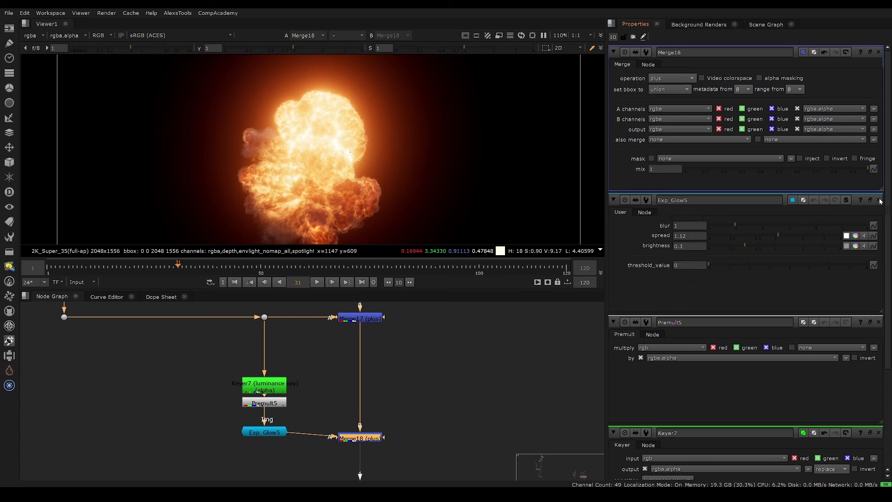
left_click(878, 200)
left_click(878, 200)
left_click(878, 199)
Step: Play back the merged explosion with its glow, stop, and step back to frame 14
key("f")
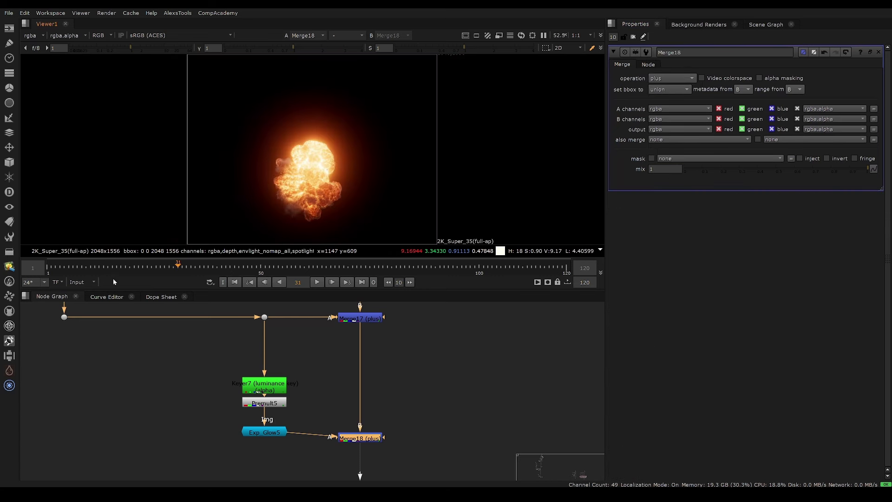
left_click(116, 267)
key("l")
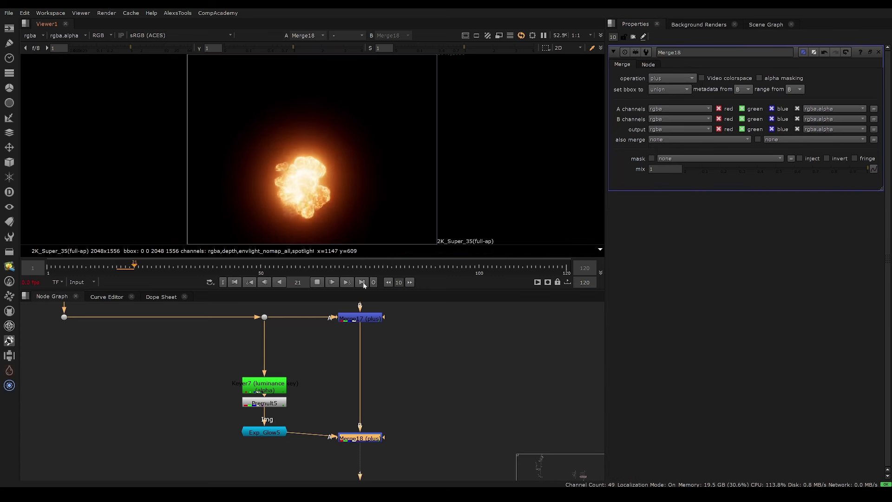
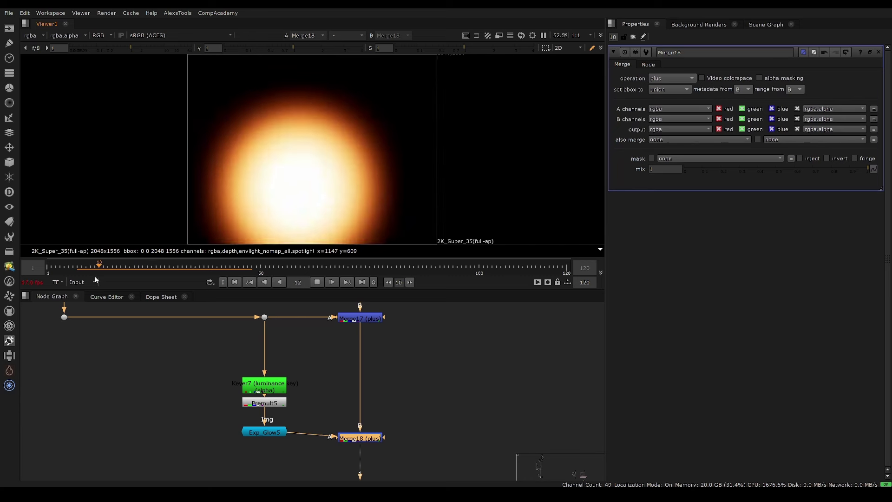
key("k")
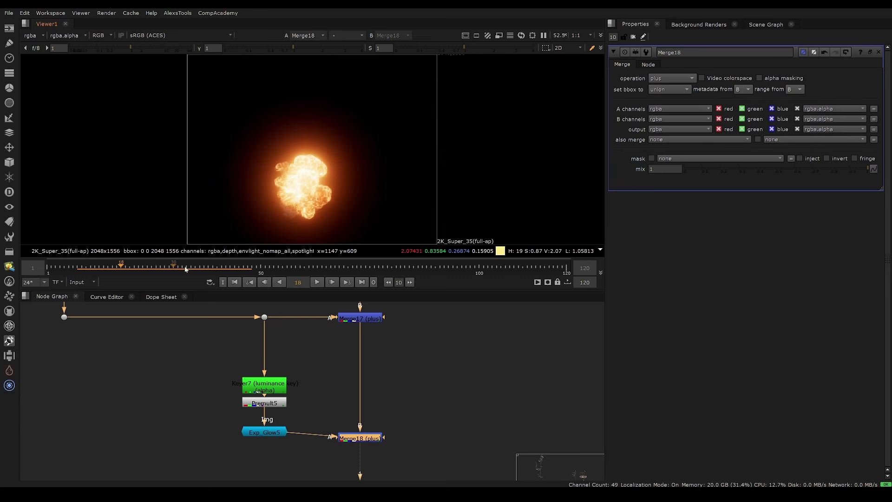
key("Left")
key("Left")
key("Left")
key("Left")
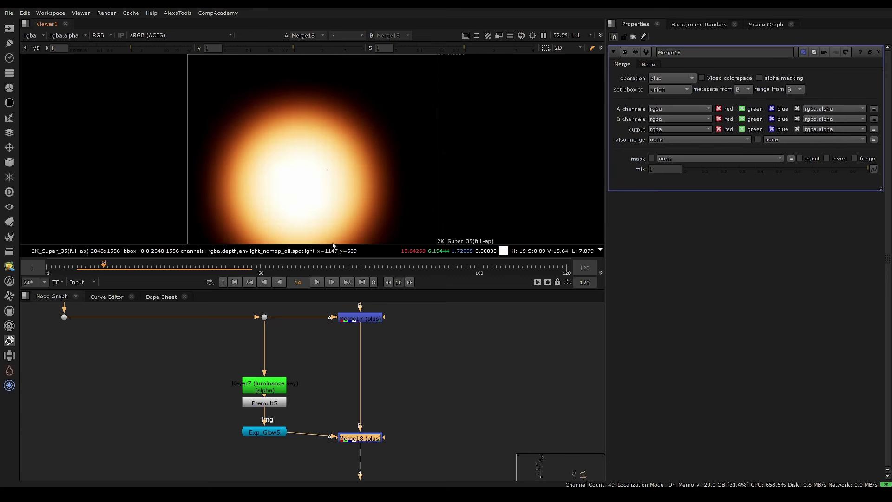
middle_click_drag(337, 125, 349, 89)
middle_click_drag(379, 137, 343, 178)
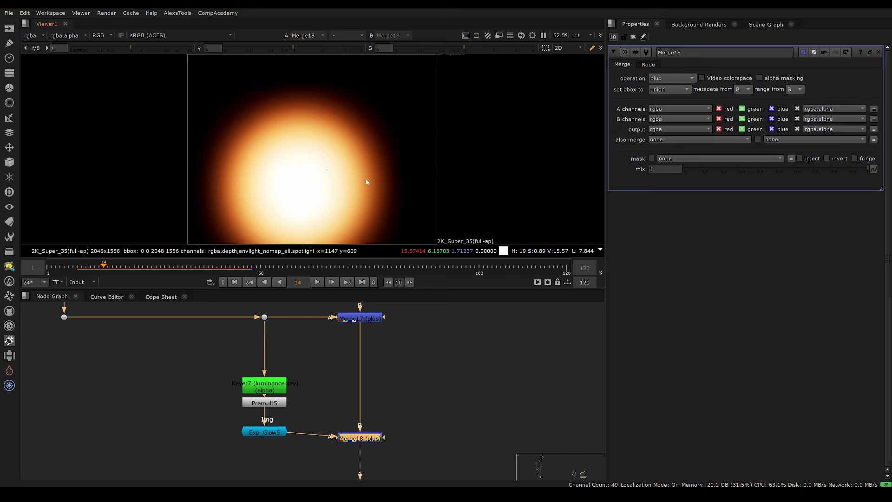
Step: Toggle the glow merge off and on and reopen the Exp_Glow5 properties
middle_click_drag(344, 395, 295, 330)
scroll(322, 380, "up", 2)
middle_click_drag(282, 366, 274, 388)
key("d")
key("d")
double_click(270, 401)
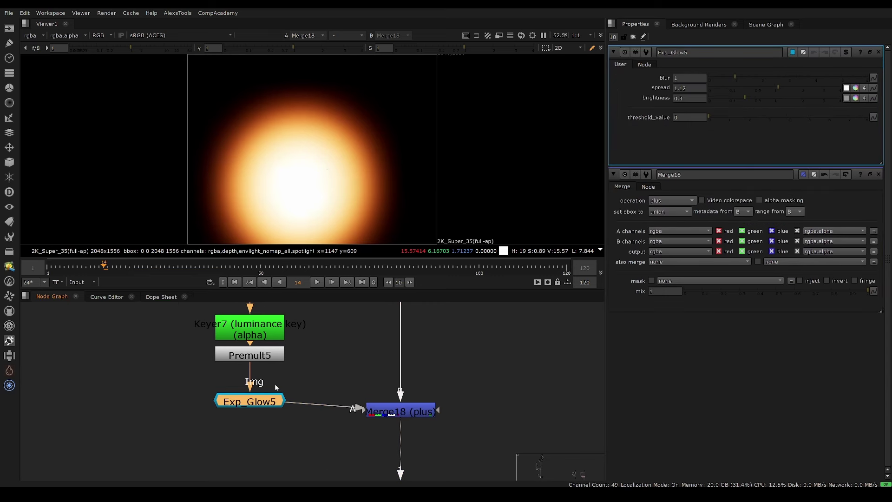
Step: View the Merge14 output of the other explosion setup with several glow branches
middle_click_drag(350, 385, 263, 417)
left_click_drag(395, 378, 238, 475)
scroll(306, 335, "down", 7)
middle_click_drag(247, 407, 352, 433)
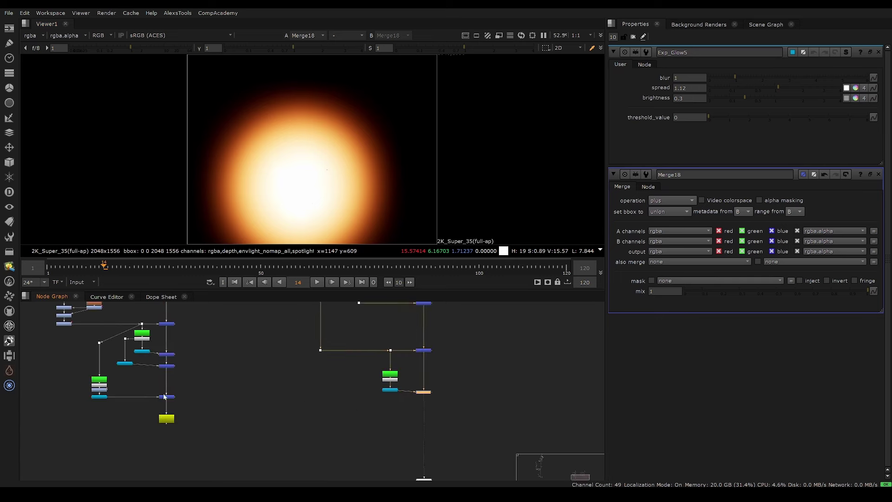
scroll(164, 396, "up", 4)
left_click(168, 399)
key("1")
left_click(274, 358)
middle_click_drag(274, 359, 358, 342)
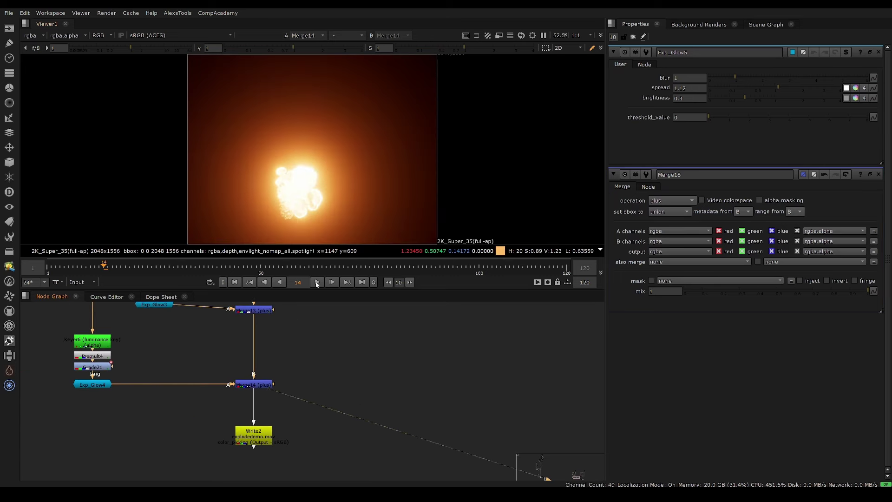
Step: Play back the Merge14 result from the early frames, stop, and scrub to frame 30
left_click(317, 282)
middle_click_drag(304, 432, 335, 477)
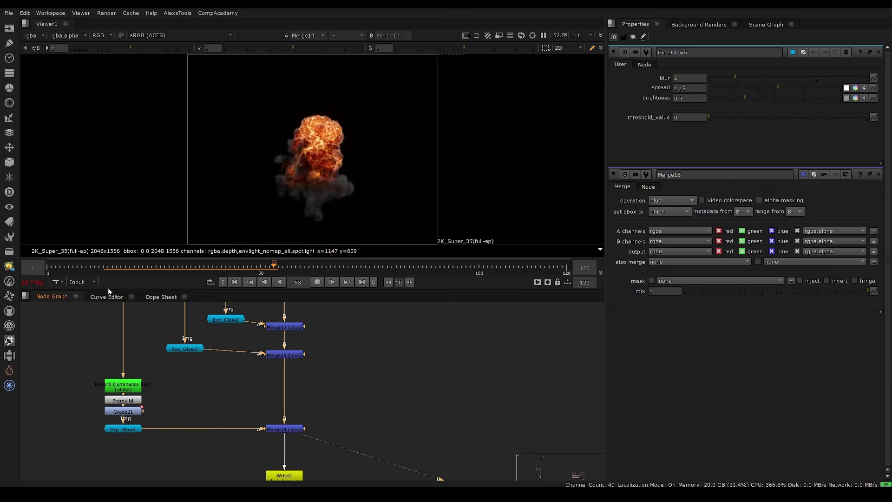
left_click(74, 268)
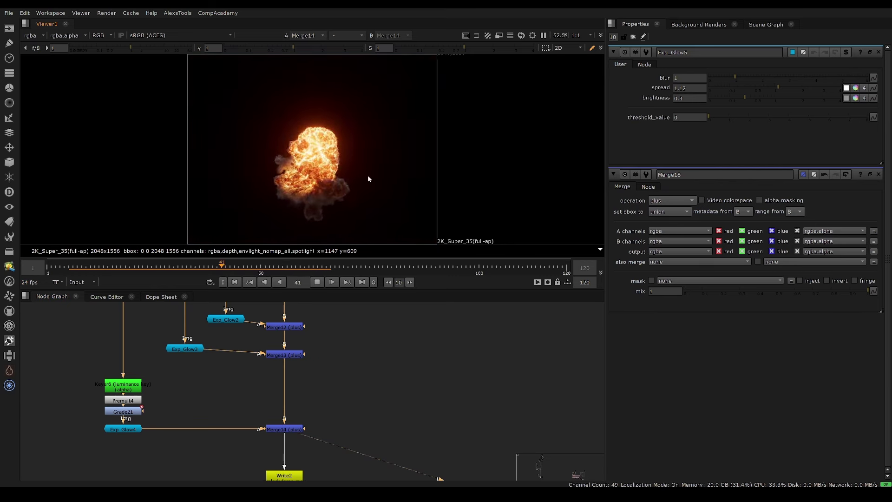
left_click(92, 269)
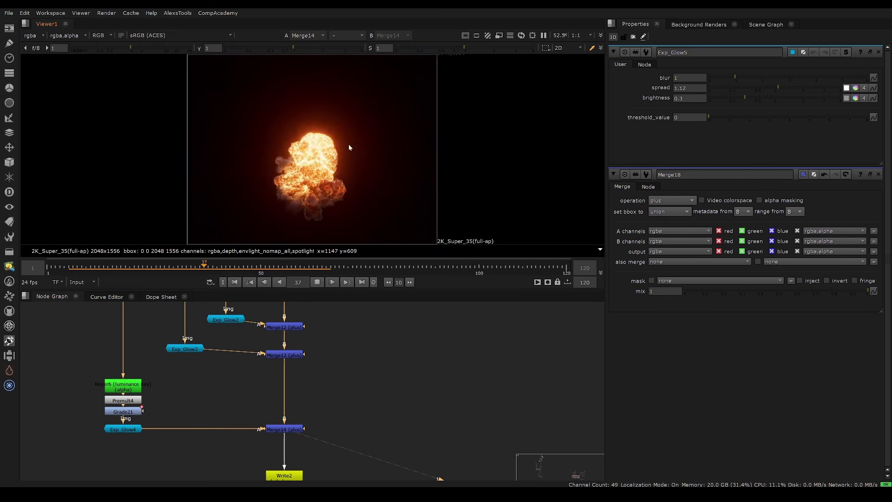
left_click(316, 281)
left_click_drag(165, 270, 174, 280)
Step: Return to the new glow branch and view the Merge18 output at frame 30
scroll(302, 335, "down", 4)
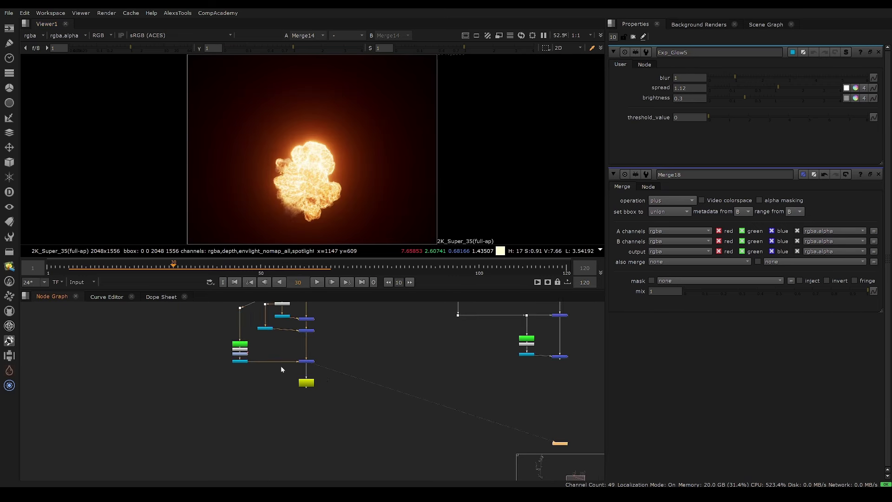
middle_click_drag(597, 374, 359, 396)
scroll(365, 367, "up", 3)
key("1")
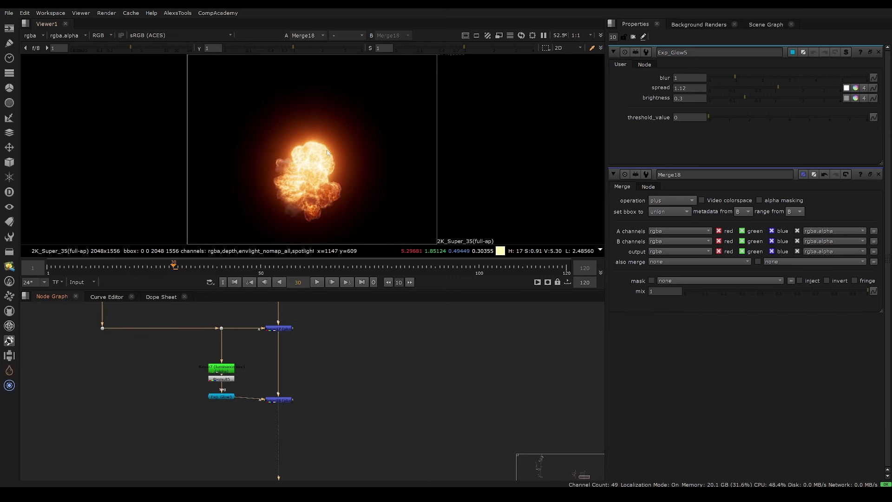
scroll(355, 199, "down", 2)
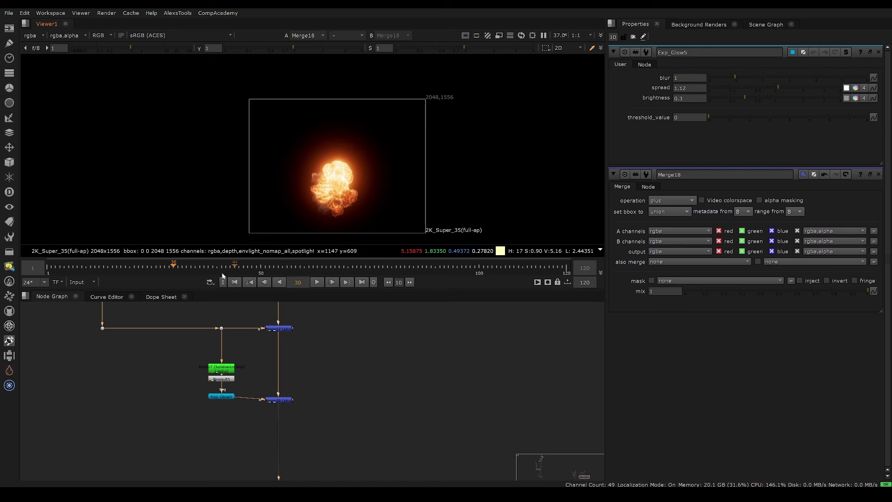
Step: Compare the explosion before and after the glow by viewing Merge17 and Merge18
left_click_drag(301, 346, 199, 422)
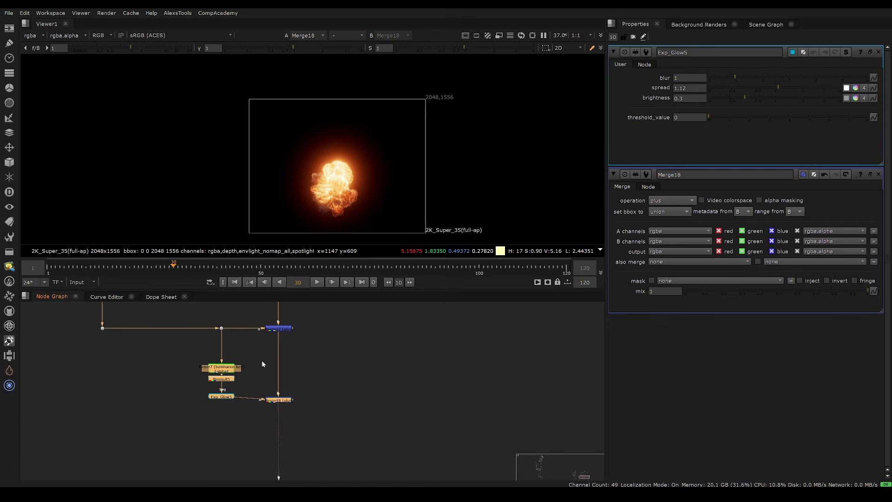
scroll(268, 370, "up", 2)
middle_click_drag(270, 373, 287, 402)
left_click(295, 339)
key("1")
left_click(375, 398)
left_click(303, 438)
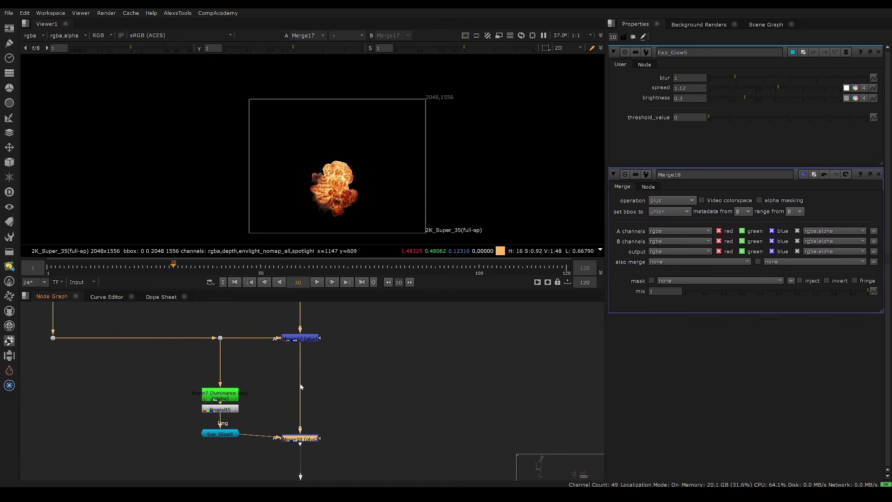
key("1")
left_click(346, 399)
scroll(359, 197, "up", 2)
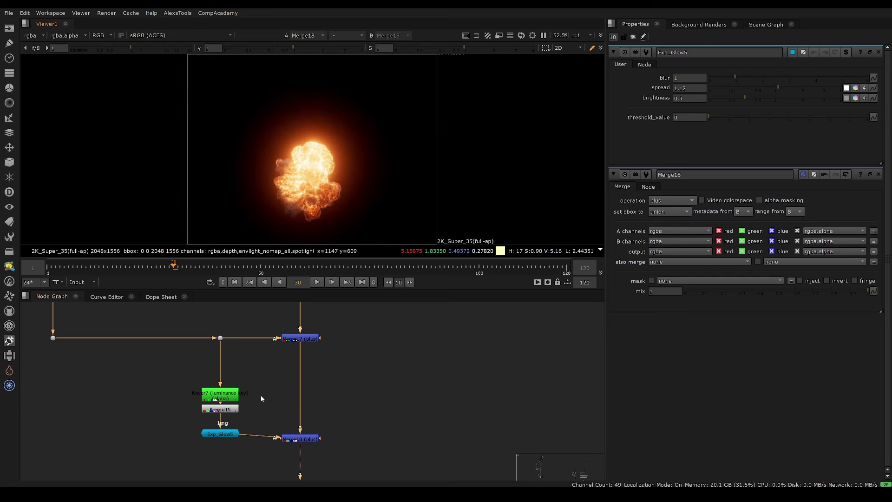
Step: Review the glow branch and check its contribution again by switching the viewer between Merge17 and Merge18
left_click(224, 434)
scroll(225, 432, "up", 2)
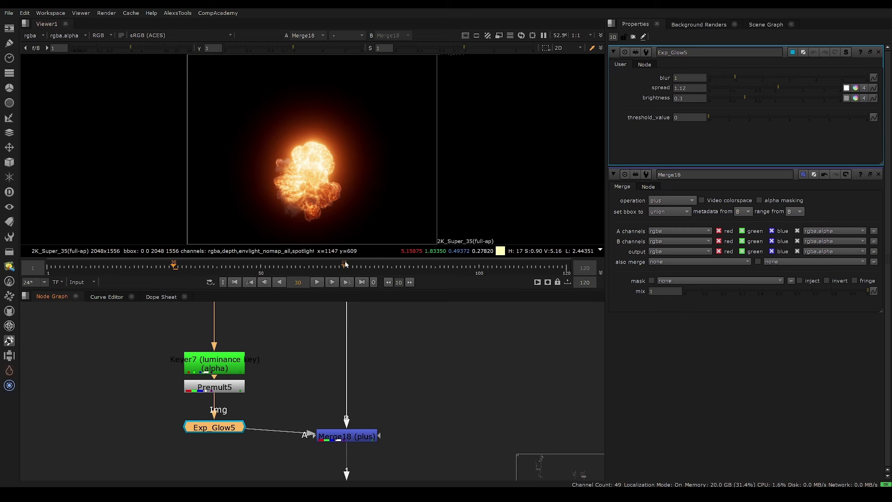
middle_click_drag(321, 375, 356, 444)
scroll(291, 391, "down", 3)
middle_click_drag(330, 328, 337, 303)
left_click(415, 318)
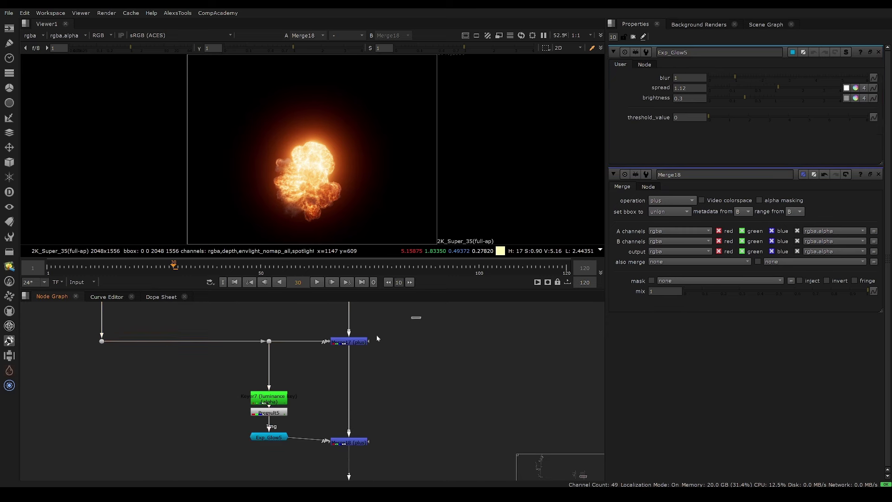
left_click_drag(377, 338, 325, 358)
key("1")
middle_click_drag(424, 412, 392, 335)
left_click_drag(392, 334, 278, 415)
key("1")
middle_click_drag(328, 372, 353, 431)
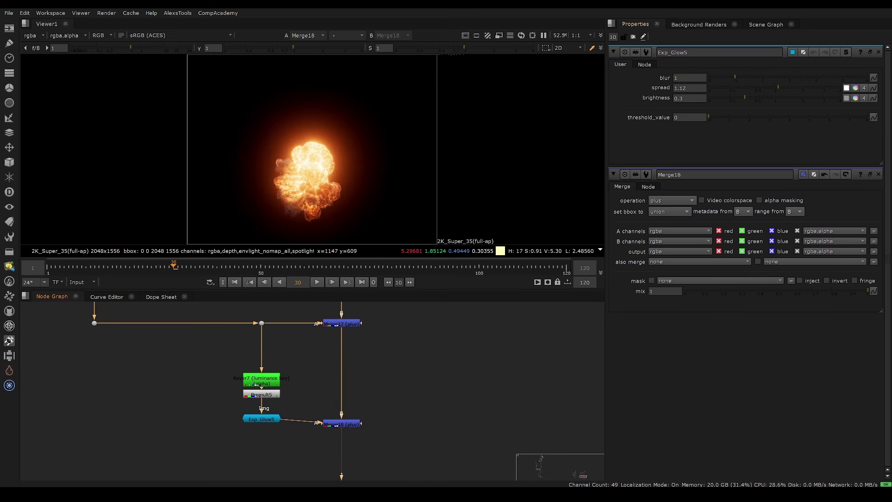
Step: Close the Exp_Glow5 and Merge18 properties and view the glowing explosion up close
left_click(878, 52)
left_click(878, 52)
scroll(287, 199, "up", 3)
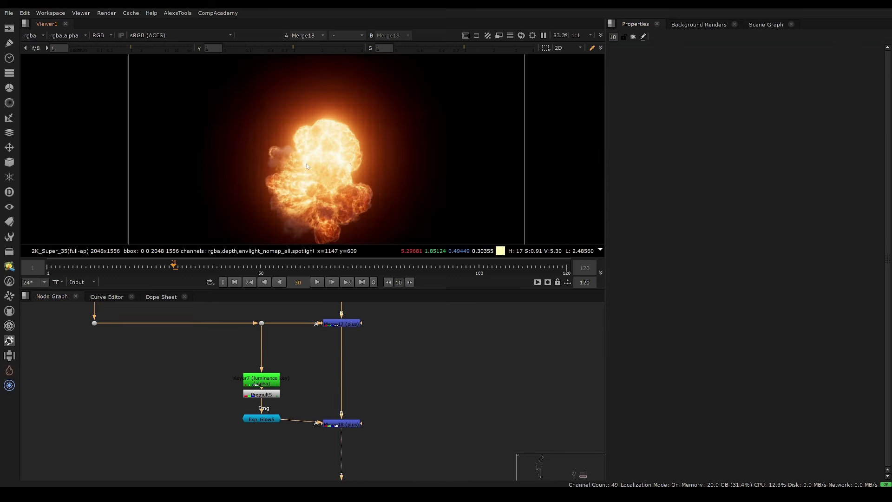
Step: At frame 14, move Exp_Glow5 and Merge18 down and insert a Grade node directly after Premult5
mouse_move(100, 272)
left_mouse_down()
mouse_move(125, 269)
mouse_move(103, 272)
left_mouse_up()
scroll(305, 190, "down", 3)
scroll(302, 409, "up", 2)
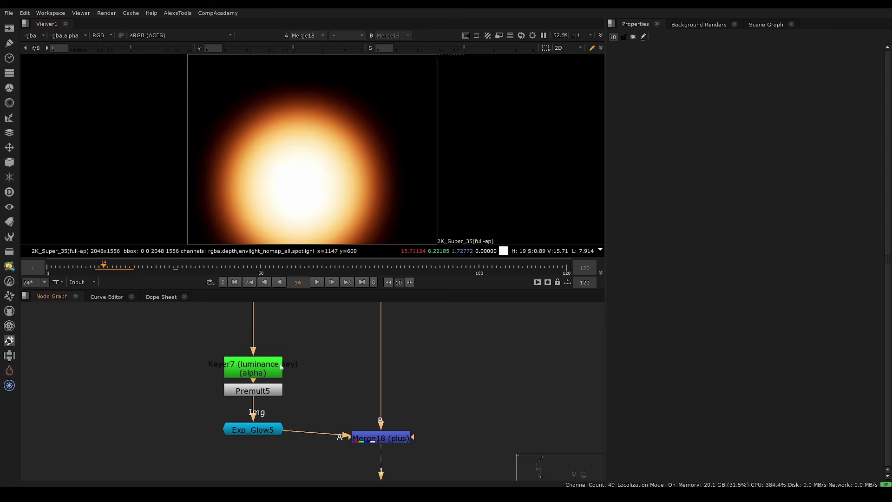
scroll(260, 377, "up", 1)
middle_click_drag(257, 378, 246, 426)
left_click_drag(237, 408, 237, 412)
left_click_drag(401, 391, 238, 434)
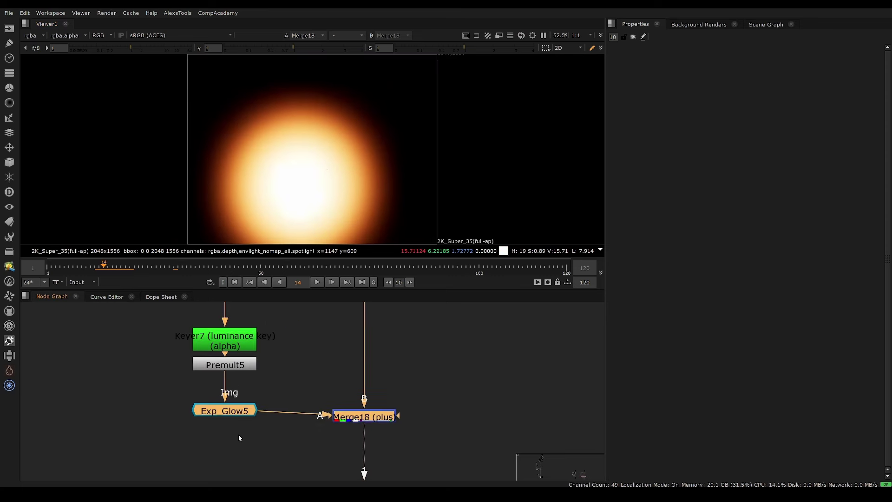
mouse_move(238, 434)
middle_mouse_down()
mouse_move(238, 374)
mouse_move(236, 444)
middle_mouse_up()
left_click(232, 364)
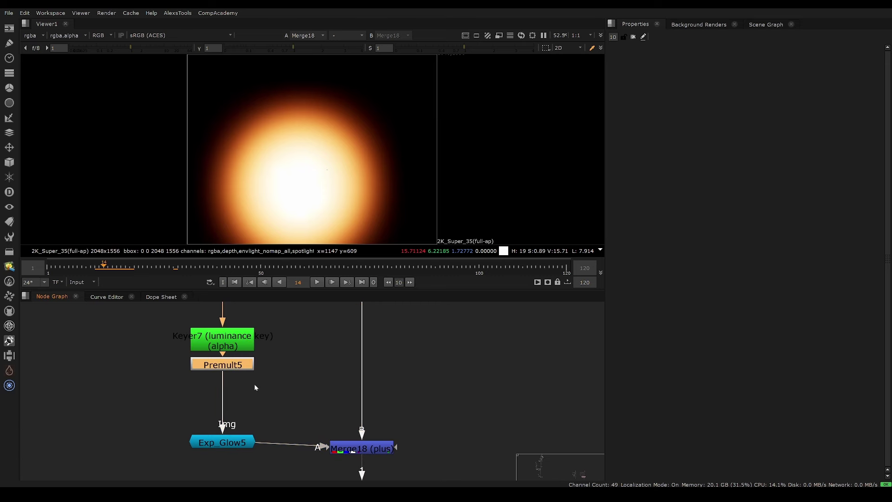
key("g")
Step: Set the new Grade's gain to 0.022 and set a key on it at frame 14
left_click_drag(726, 119, 702, 122)
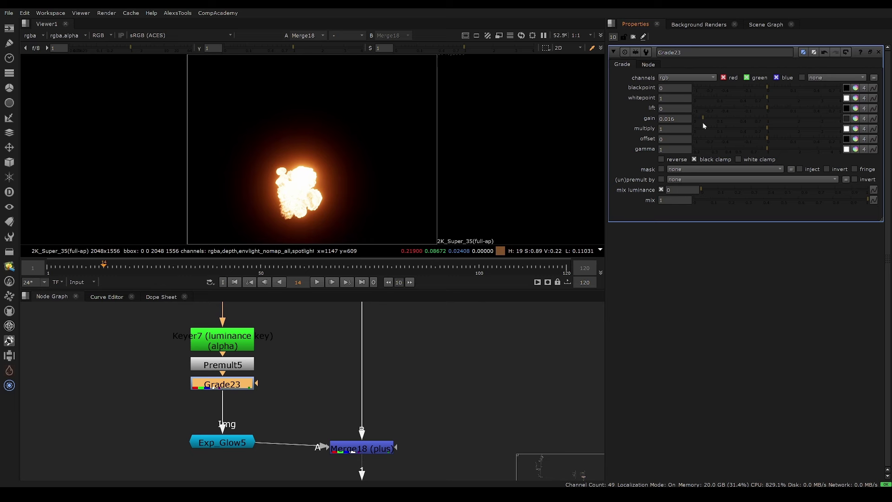
right_click(674, 119)
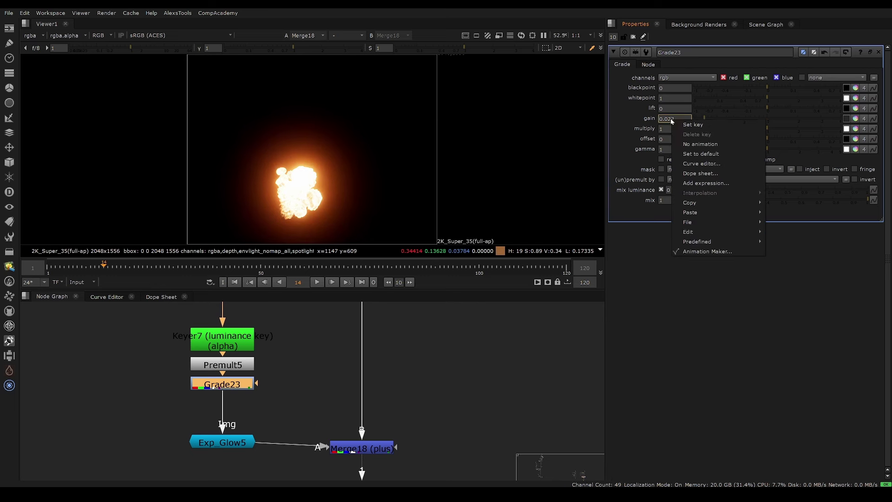
left_click(692, 124)
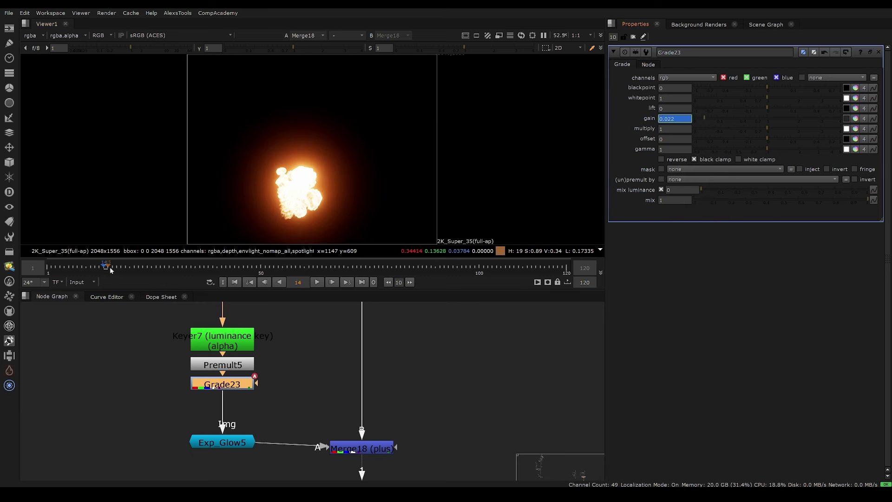
Step: Keyframe Grade23's gain at 0.7 on frame 18 and 0.04 on frame 16, checking the frames in between
left_click_drag(109, 267, 121, 268)
scroll(300, 184, "up", 3)
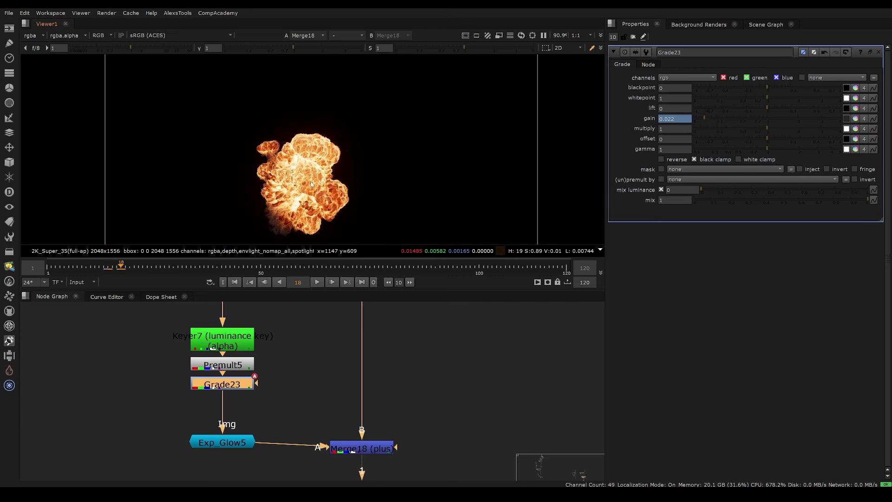
left_click_drag(716, 118, 755, 119)
key("Left")
key("Left")
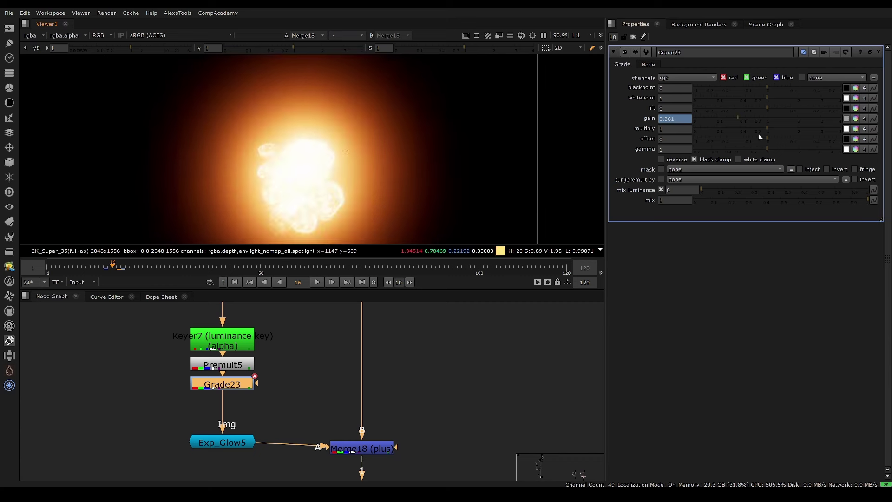
key("Left")
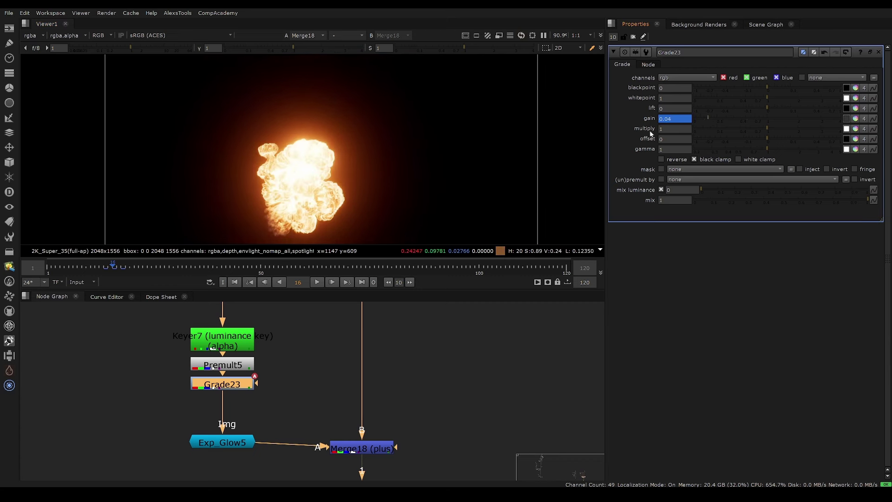
key("Right")
key("Right")
key("Right")
key("Right")
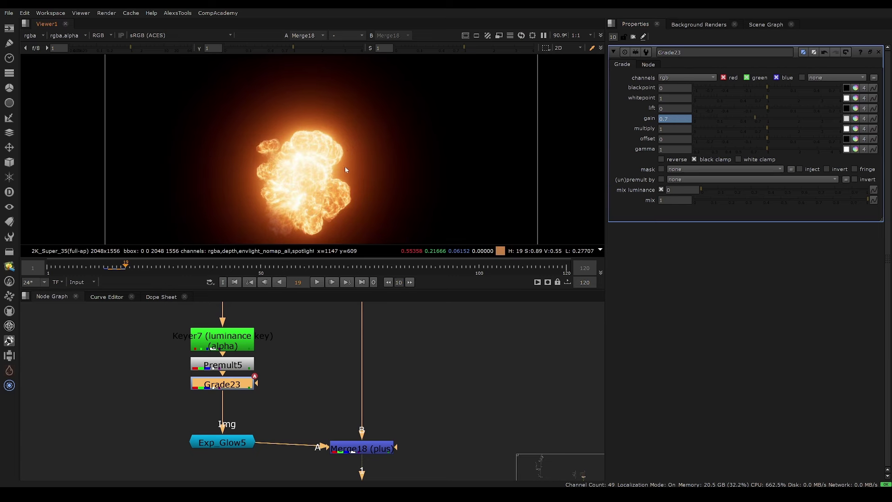
Step: Step back to frame 11 and keyframe Grade23's gain at 0.005
key("Left")
key("Left")
key("Left")
key("Left")
key("Left")
key("Left")
key("Left")
key("Left")
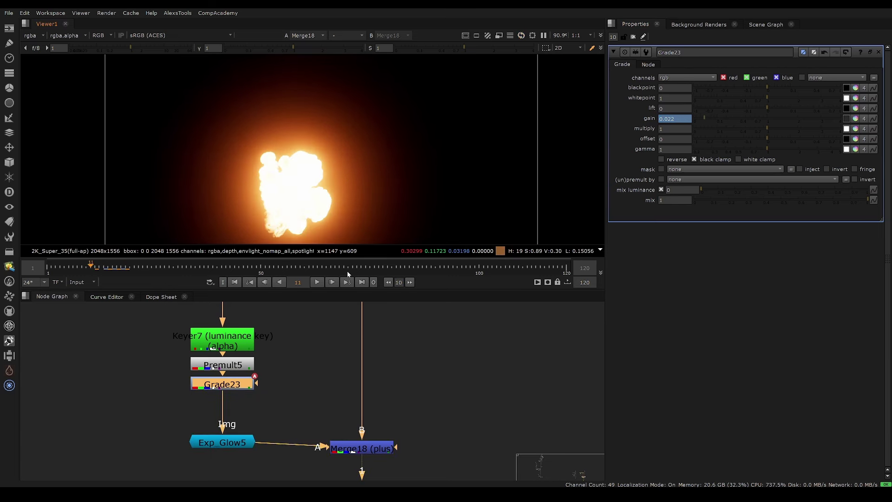
left_click(698, 119)
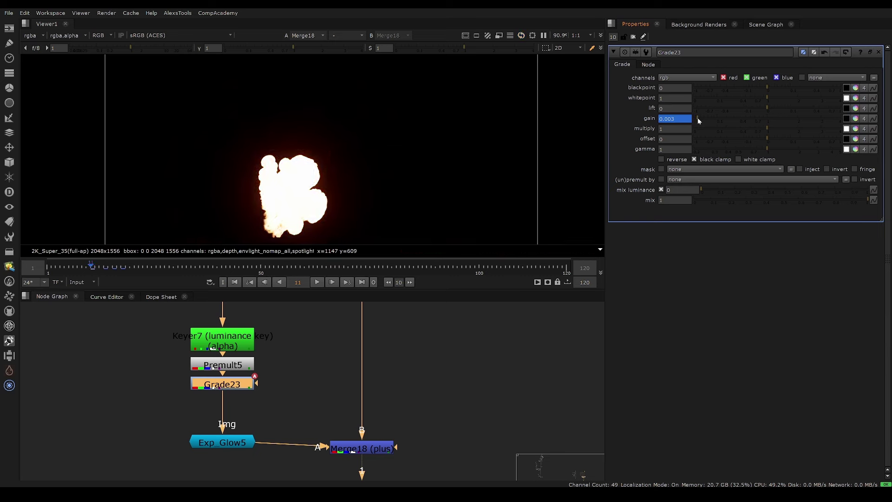
scroll(306, 205, "down", 3)
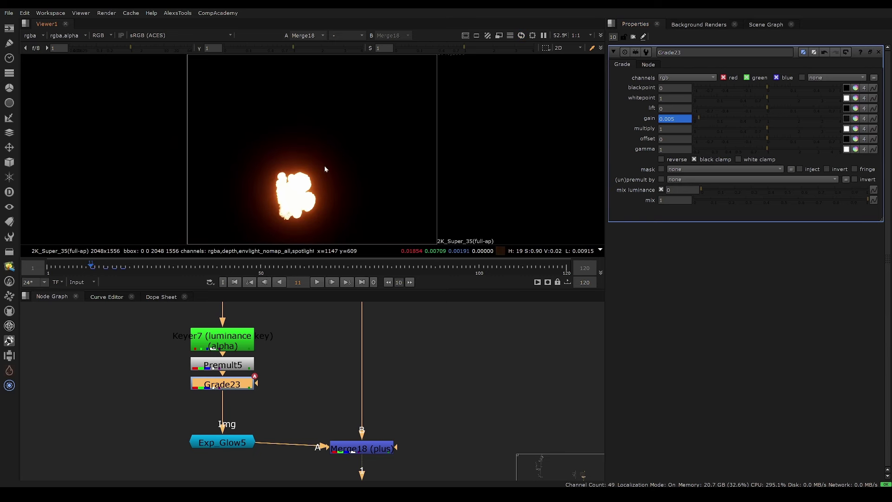
Step: Duplicate the glow branch of Keyer7, Premult5, Grade23, Exp_Glow5 and Merge18, and place the copy below the original
scroll(298, 372, "down", 3)
key("space")
middle_click_drag(307, 396, 353, 290)
scroll(353, 290, "up", 1)
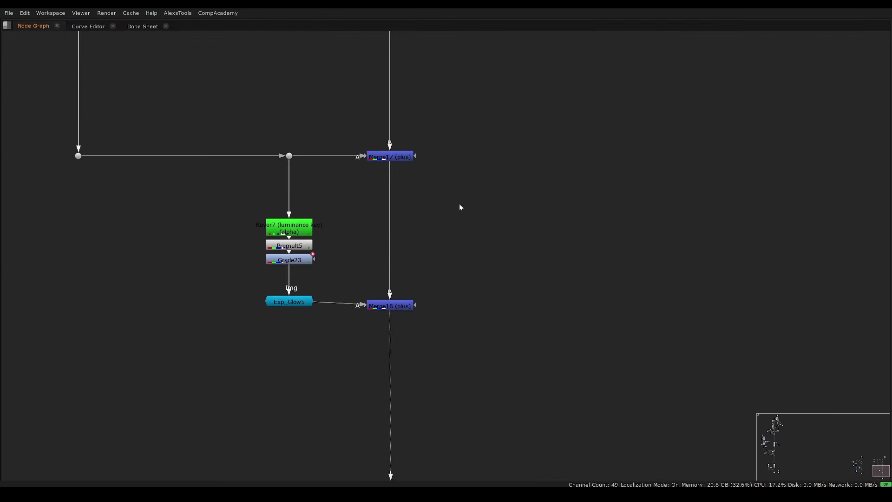
left_click_drag(459, 207, 268, 304)
middle_click_drag(282, 275, 345, 332)
key("space")
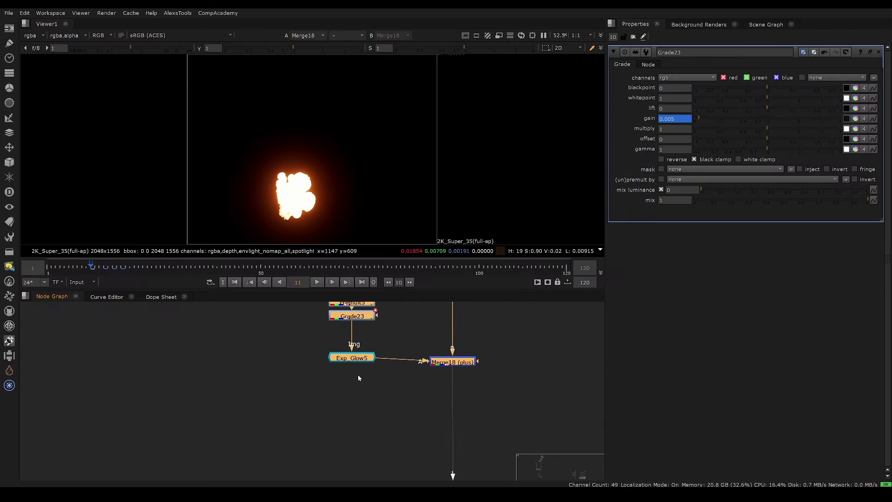
middle_click_drag(359, 378, 302, 401)
key("space")
left_click(215, 357)
key("ctrl+v")
middle_click_drag(215, 357, 259, 269)
left_click_drag(255, 253, 262, 332)
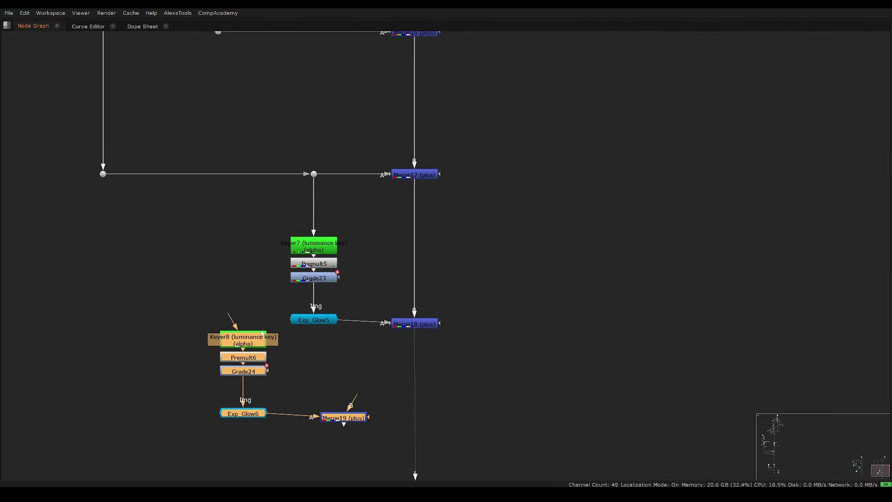
Step: Insert a dot on the emission line feeding Merge17, connect Keyer8 to it and level the dot with the line
left_click(228, 174, "ctrl")
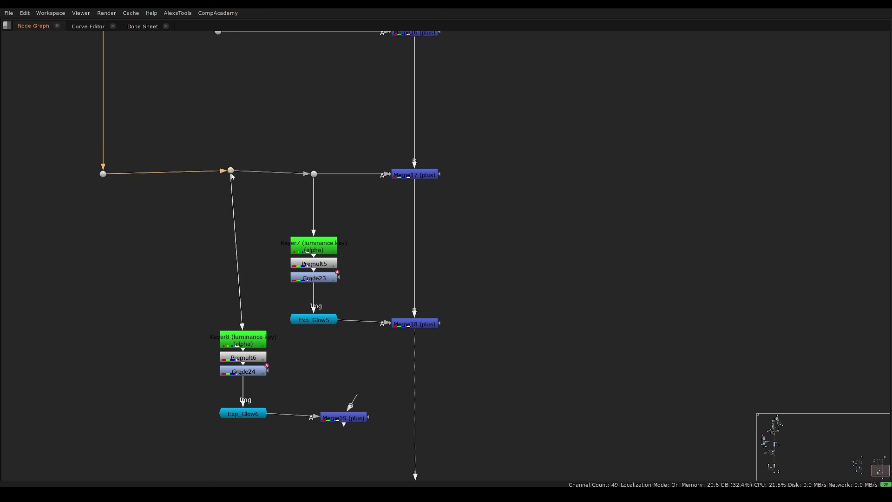
left_click_drag(232, 175, 237, 177)
middle_click_drag(326, 338, 269, 259)
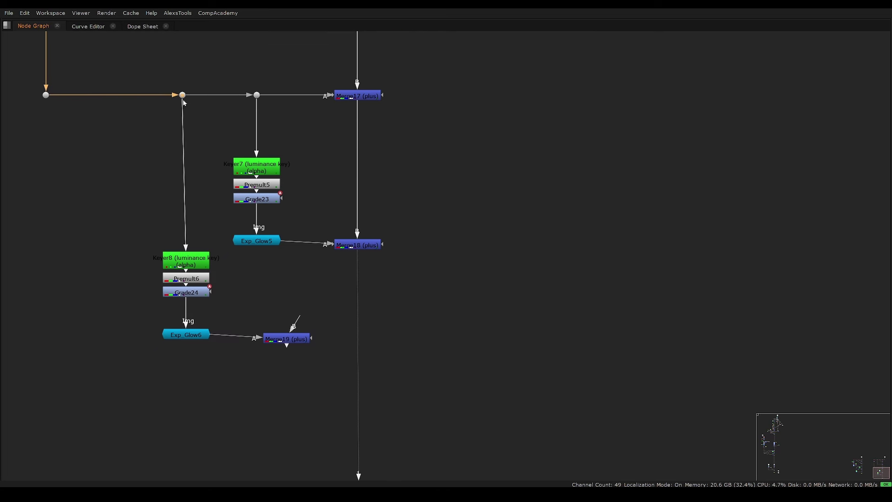
middle_click_drag(215, 285, 225, 205)
Step: Move the duplicated glow branch lower and insert Merge19 into the main pipe below Merge18
left_click_drag(232, 128, 162, 300)
middle_click_drag(216, 271, 193, 324)
left_click_drag(326, 287, 226, 379, "shift")
left_click_drag(280, 312, 281, 356)
left_click_drag(314, 317, 352, 360)
middle_click(359, 345)
scroll(364, 334, "up", 2)
Step: Check the whole node layout, inspect Keyer8's alpha at frame 11, and close the Keyer8 and Grade23 properties
middle_click_drag(390, 305, 4, 196)
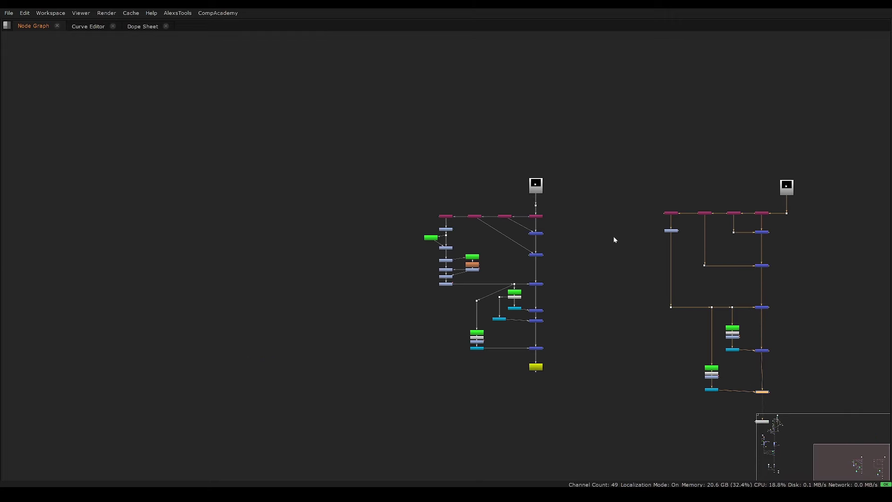
middle_click_drag(615, 240, 460, 222)
middle_click_drag(615, 353, 413, 429)
scroll(440, 363, "up", 3)
key("space")
left_click(373, 399)
scroll(372, 400, "up", 2)
double_click(268, 382)
key("1")
key("a")
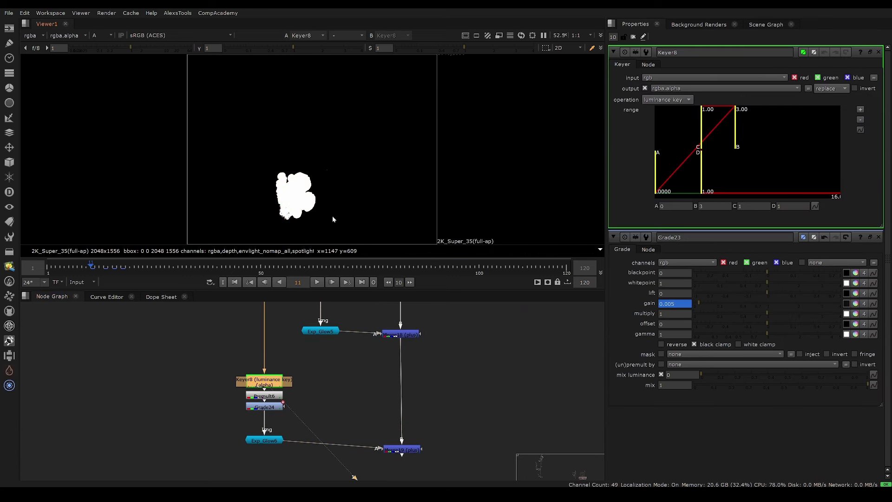
left_click(878, 52)
key("a")
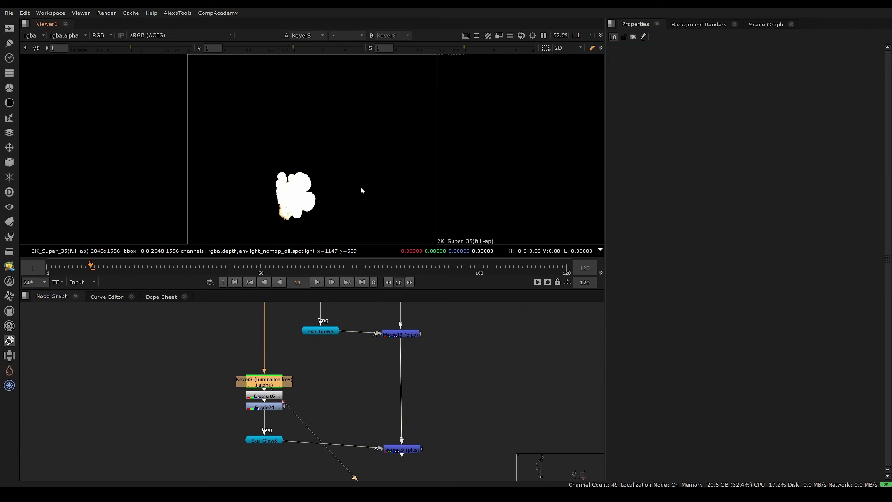
Step: View Exp_Glow6 and set its spread to 1.68, blur to 2.98 and brightness to 0.03
scroll(293, 419, "up", 3)
left_click(246, 368)
double_click(253, 436)
key("1")
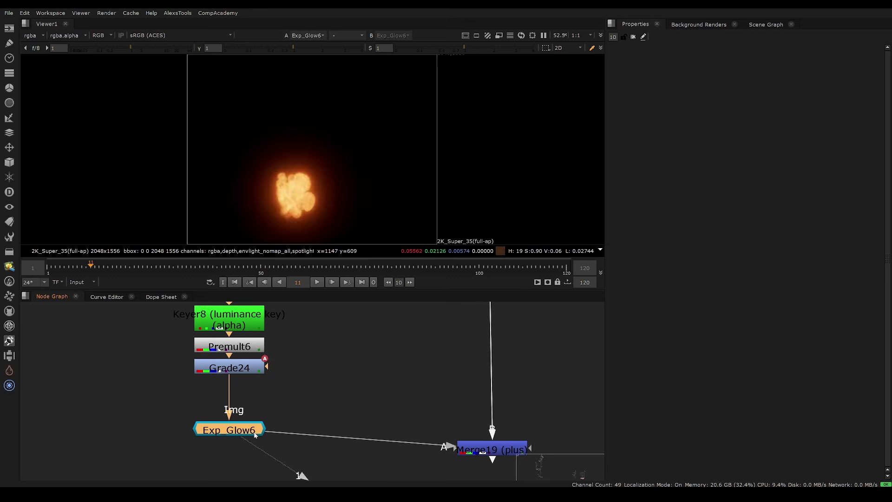
left_click_drag(778, 87, 793, 86)
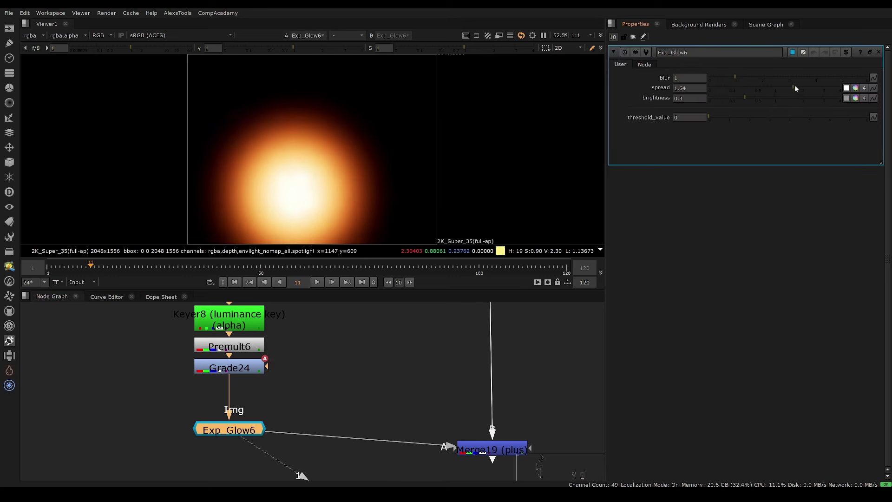
left_click_drag(743, 76, 797, 77)
left_click_drag(743, 99, 719, 97)
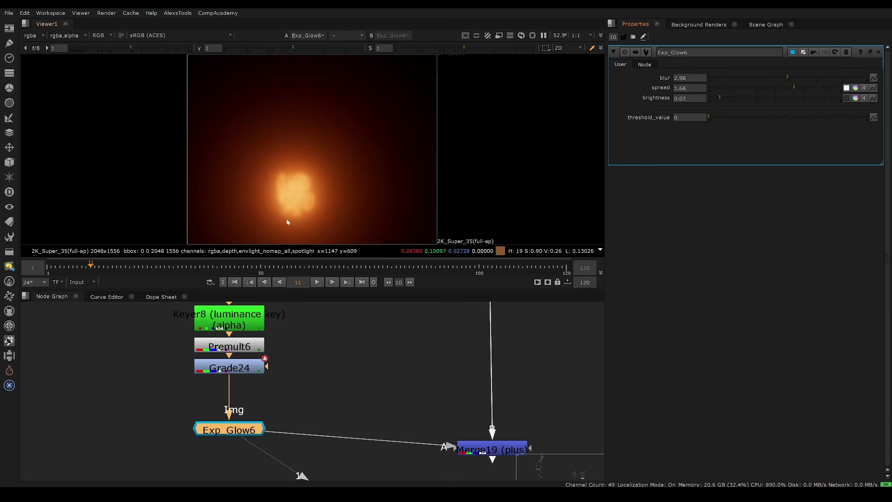
Step: Compare against Exp_Glow5, view Merge19, and toggle the second glow off and on to check its contribution
middle_click_drag(344, 383, 302, 483)
left_click_drag(364, 329, 310, 357)
key("1")
scroll(331, 437, "down", 1)
middle_click_drag(331, 439, 326, 392)
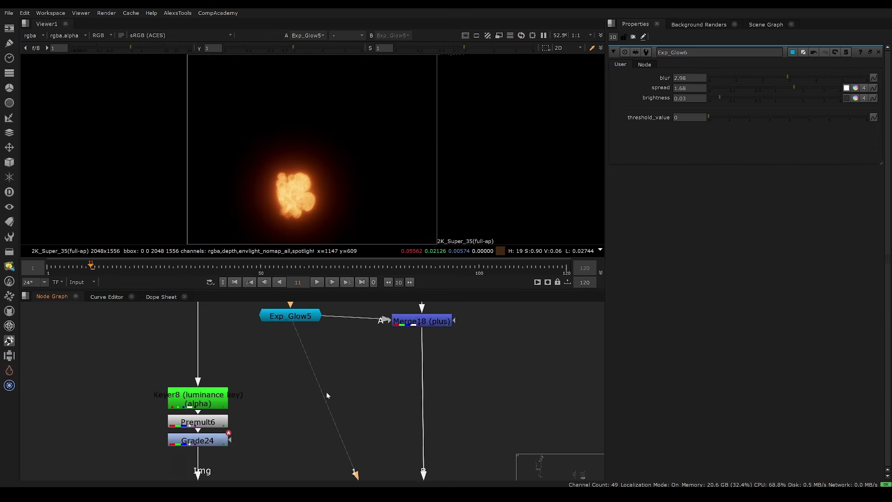
key("1")
scroll(342, 370, "up", 2)
left_click_drag(390, 344, 267, 414)
key("d")
key("d")
Step: Open Grade24 and set its gain key to 0.0005 at frame 11
middle_click_drag(222, 370, 288, 395)
double_click(303, 357)
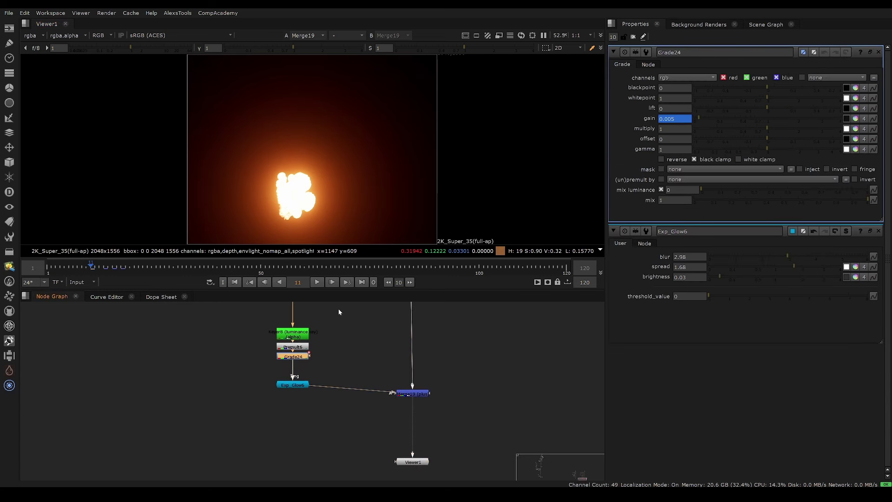
type("0.0005")
key("Return")
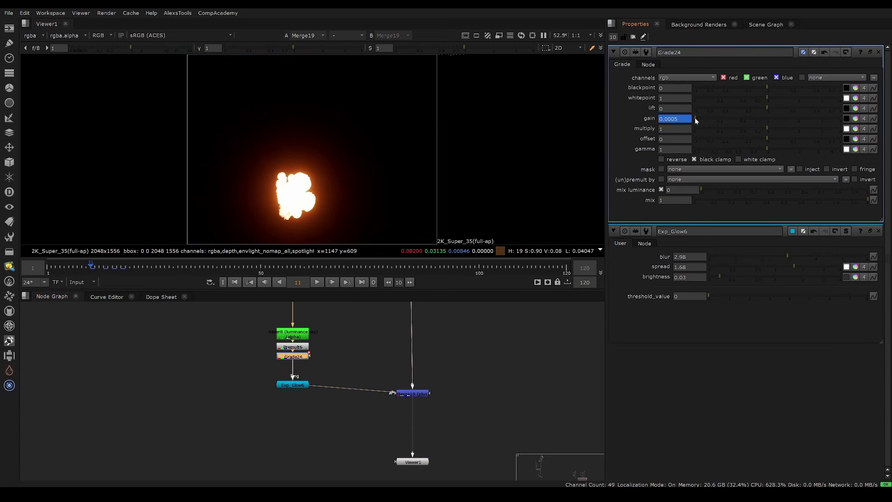
Step: Set Grade24's gain keys to 0.006 at frame 14 and 0.025 at frame 16
key("Right")
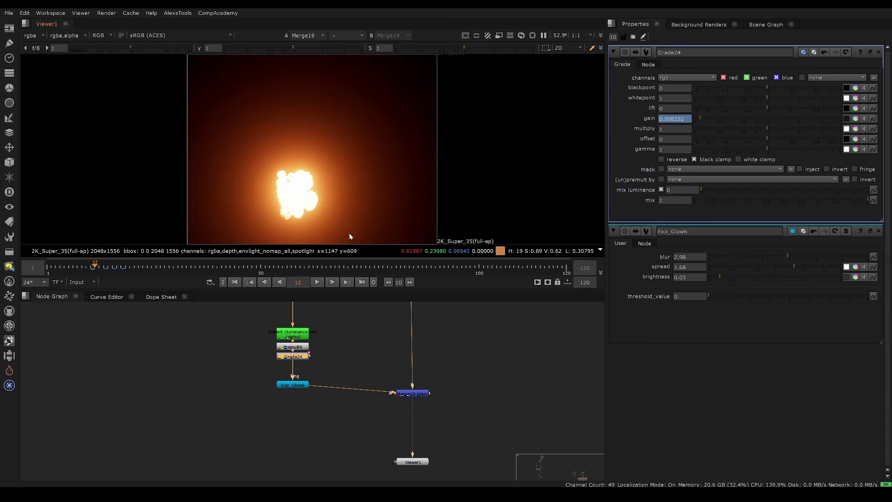
key("Right")
type("0.022")
key("Return")
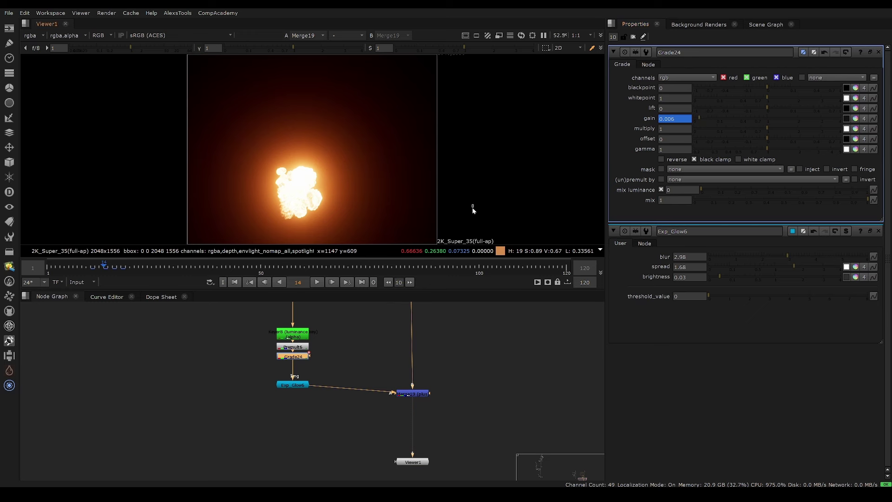
key("Right")
key("Right")
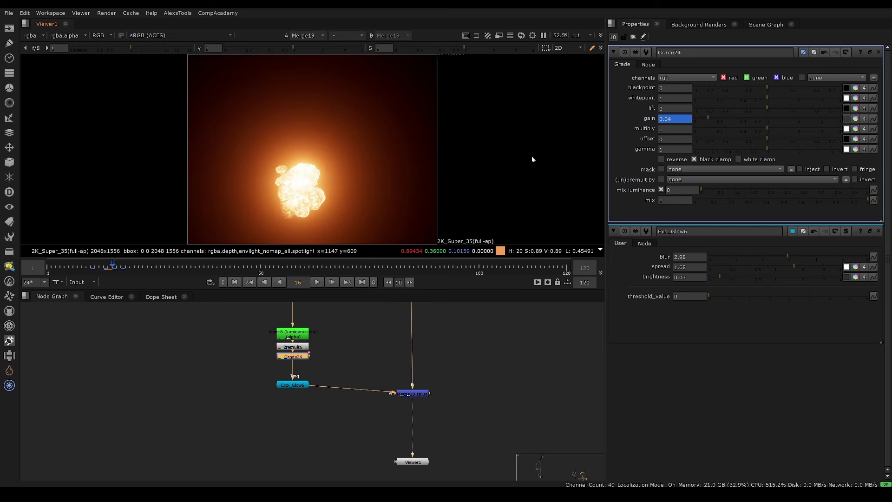
left_click(705, 120)
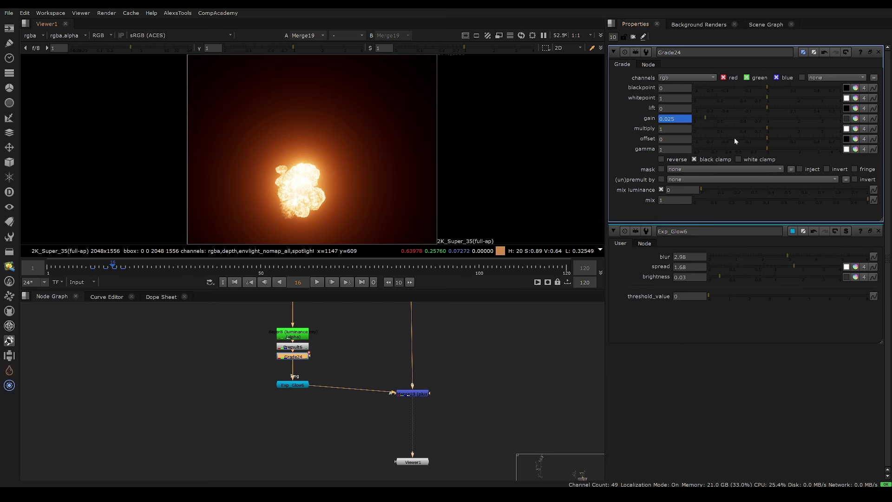
Step: Check the combined glow up to frame 18, close the Exp_Glow6 properties and return to frame 12
key("Right")
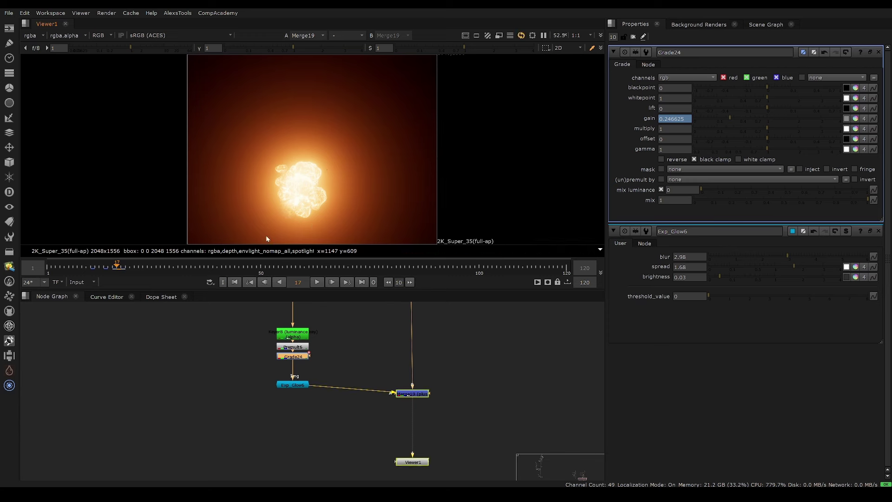
key("Right")
left_click(878, 231)
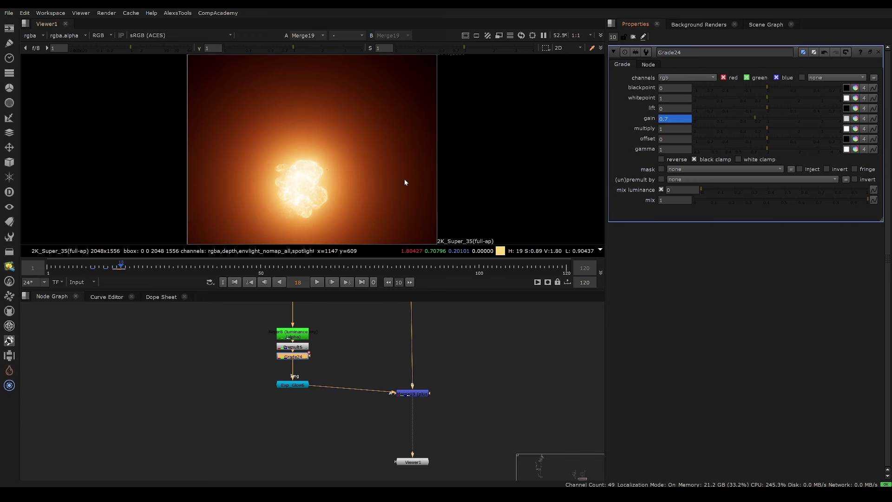
middle_click_drag(378, 368, 300, 406)
left_click(334, 431)
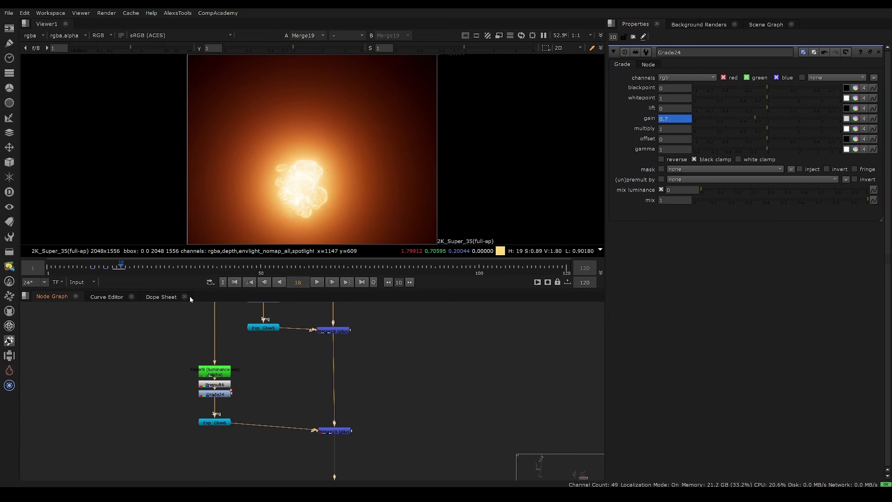
left_click_drag(85, 272, 95, 267)
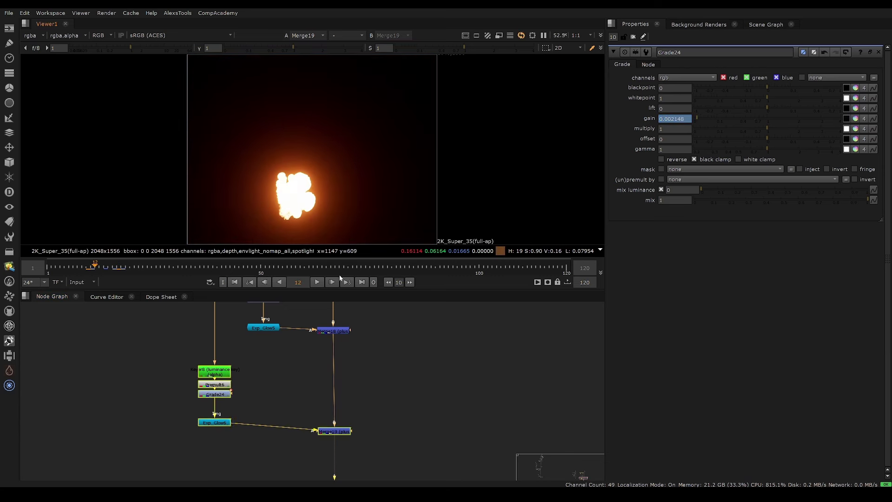
Step: Play the explosion from frame 12 to frame 37 to review both glows in motion
left_click(317, 282)
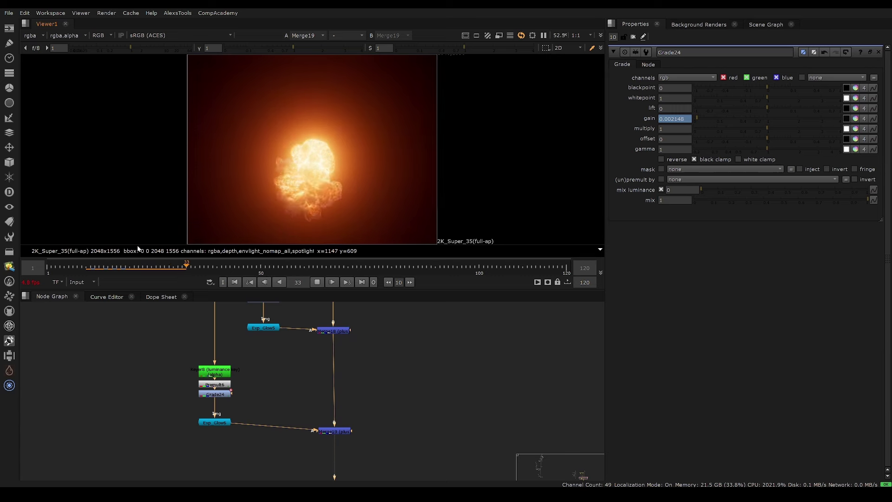
middle_click_drag(320, 402, 293, 398)
key("ctrl+z")
key("ctrl+z")
key("ctrl+z")
key("ctrl+z")
key("ctrl+z")
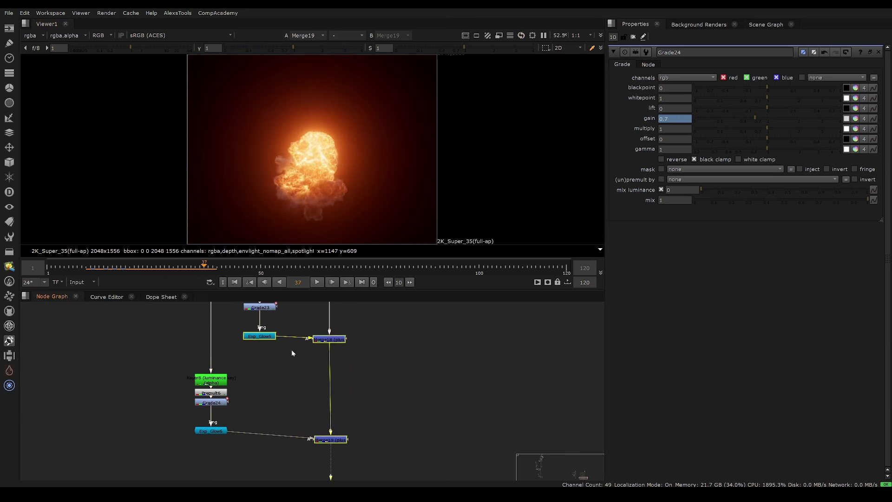
Step: Set a Grade24 gain key of 0.3 at frame 30 to reduce the second glow
key("Left")
key("Left")
key("Left")
key("Left")
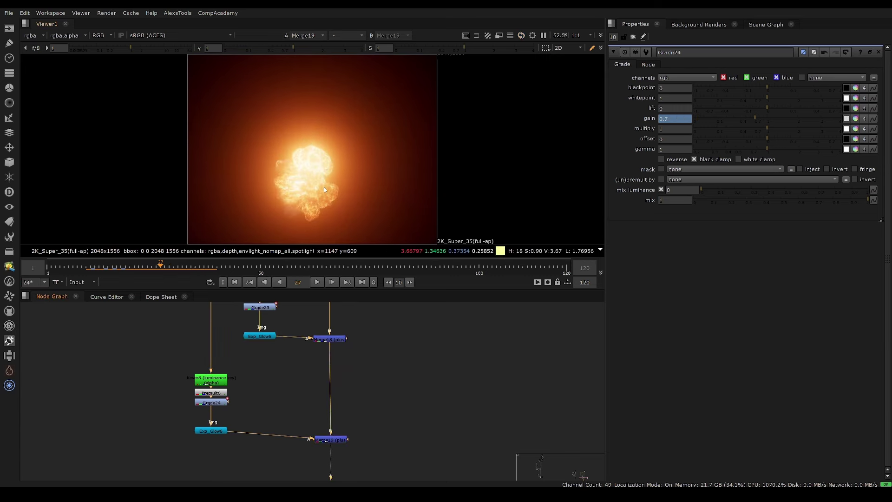
key("Right")
key("Right")
key("Right")
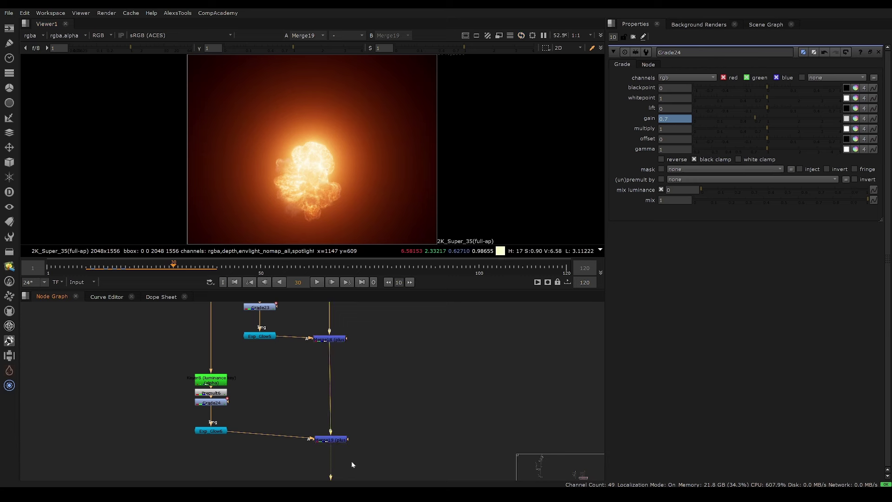
left_click(331, 440)
left_click_drag(749, 117, 732, 119)
Step: Toggle Merge18 off and on at frame 30 to check the first glow's contribution
left_click(329, 339)
middle_click_drag(316, 365, 316, 416)
key("d")
key("d")
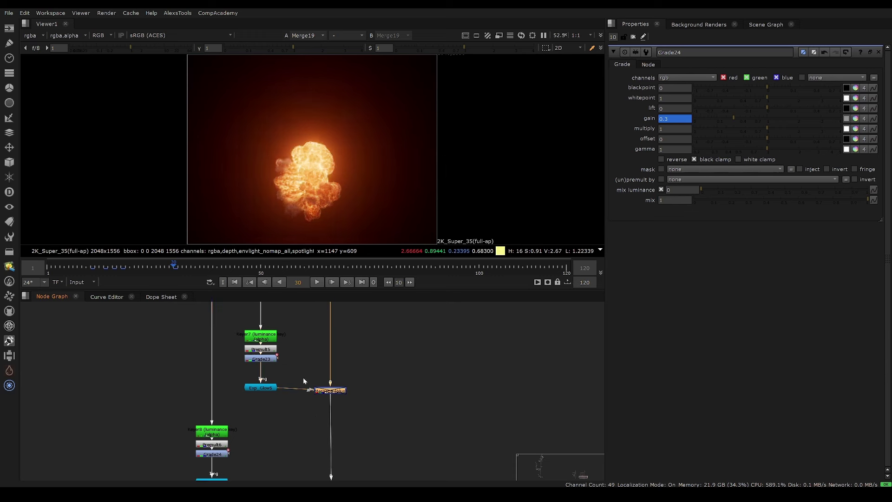
Step: Play the combined glow from frame 30 to frame 36
left_click_drag(207, 270, 174, 274)
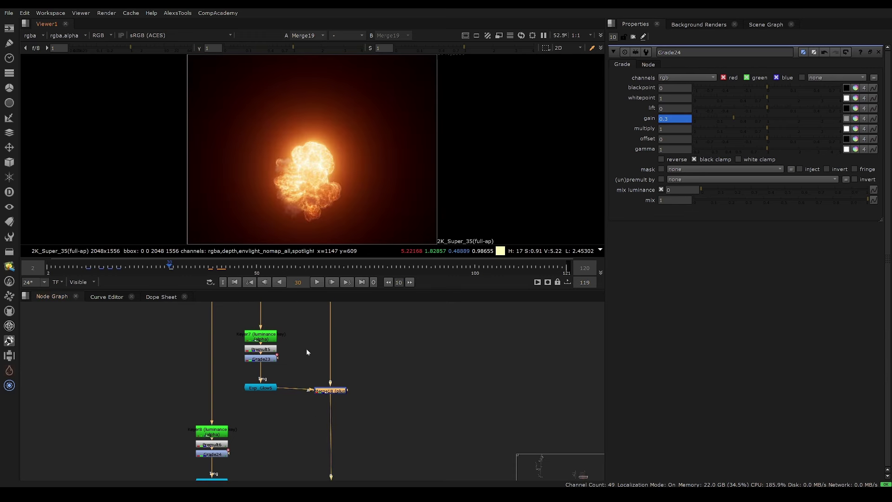
scroll(307, 352, "down", 5)
left_click(317, 282)
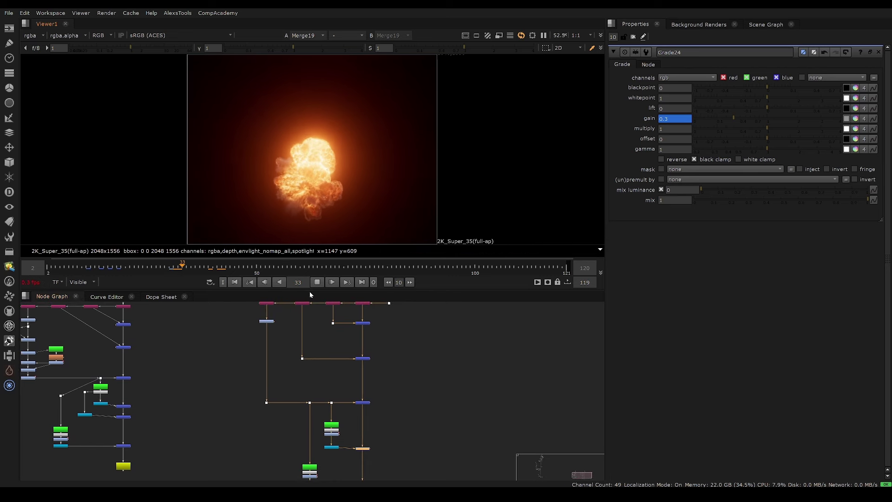
left_click(317, 282)
scroll(321, 301, "up", 6)
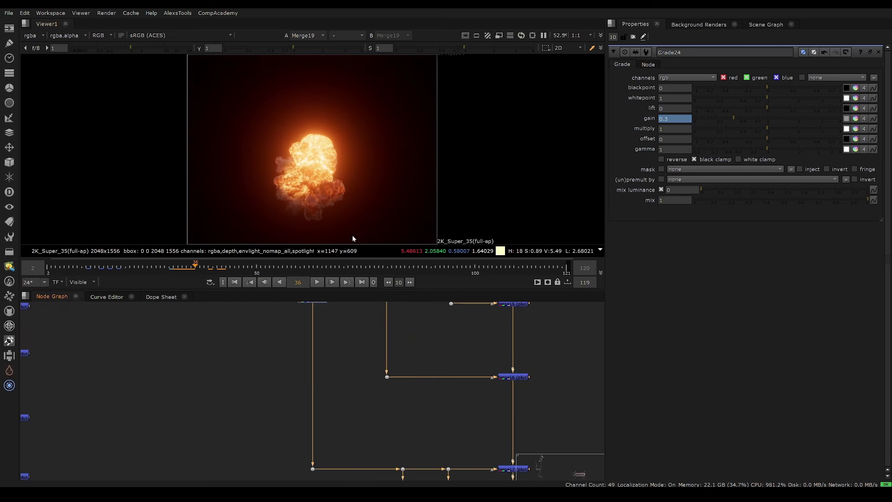
Step: Return to frame 18 and compare the glow detail with its neighbouring frames in close-up
middle_click_drag(312, 355, 294, 434)
scroll(281, 403, "up", 2)
left_click(134, 269)
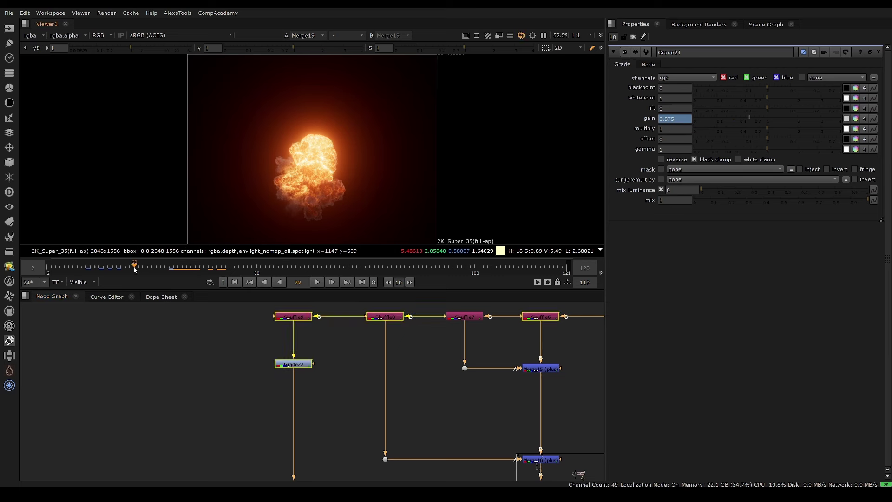
mouse_move(134, 269)
left_mouse_down()
mouse_move(152, 268)
mouse_move(111, 271)
left_mouse_up()
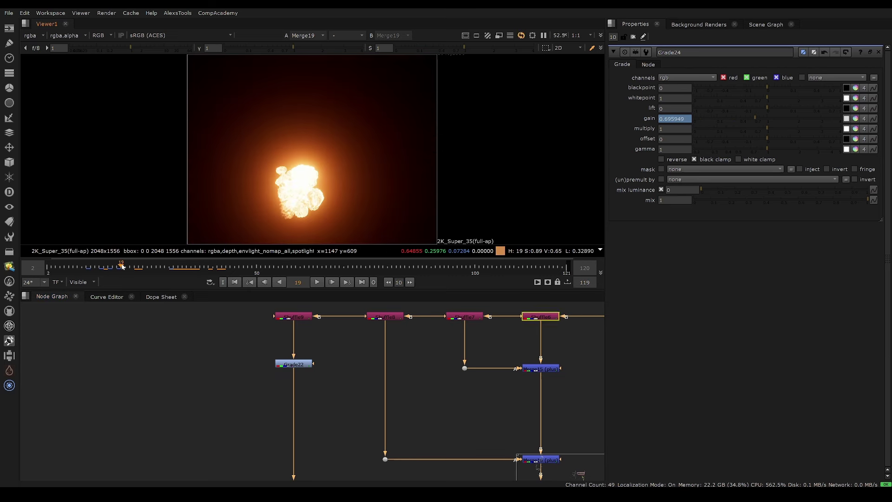
left_click(118, 267)
scroll(315, 202, "up", 3)
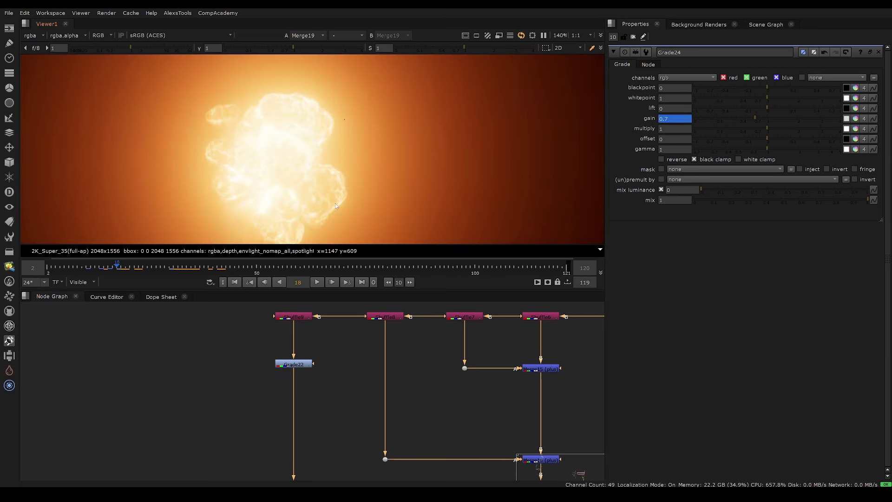
key("Right")
key("Left")
key("Left")
scroll(301, 374, "down", 3)
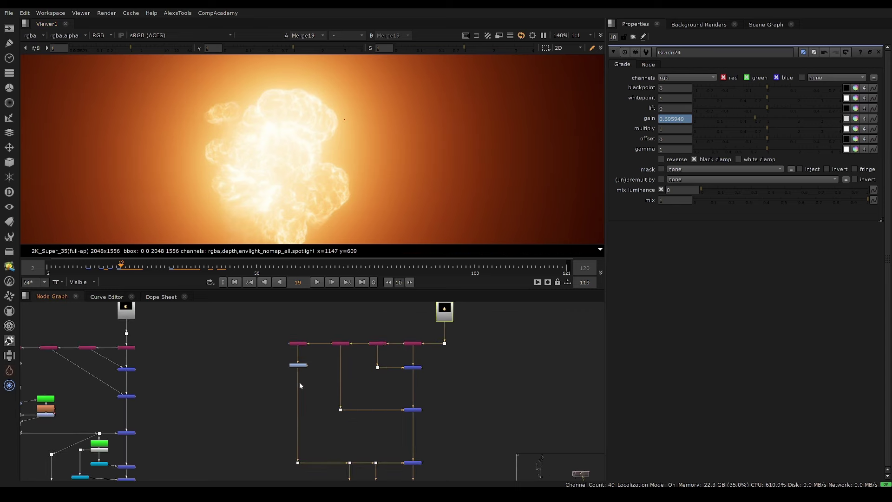
Step: View Dot16 below Grade20 in the earlier grading branch, and open and view Grade14 for comparison
middle_click_drag(299, 382, 264, 281)
scroll(315, 153, "down", 4)
scroll(324, 168, "up", 2)
scroll(242, 358, "up", 5)
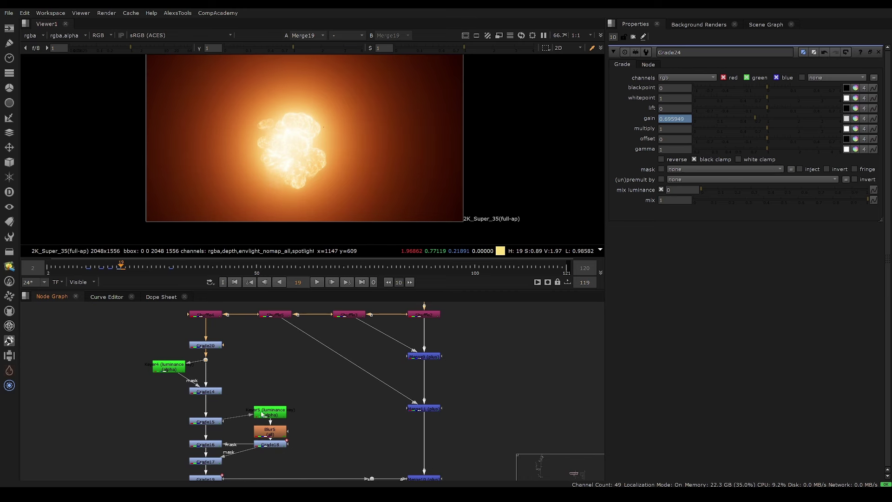
middle_click_drag(210, 356, 298, 344)
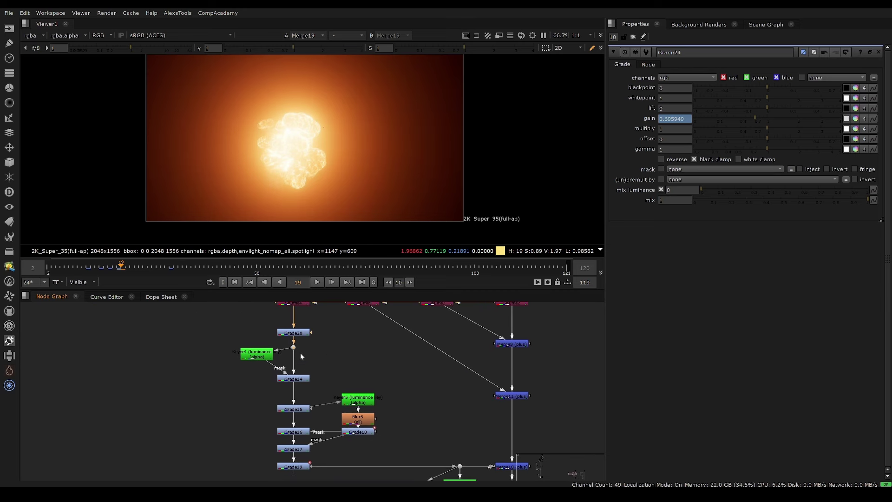
key("space")
key("1")
key("space")
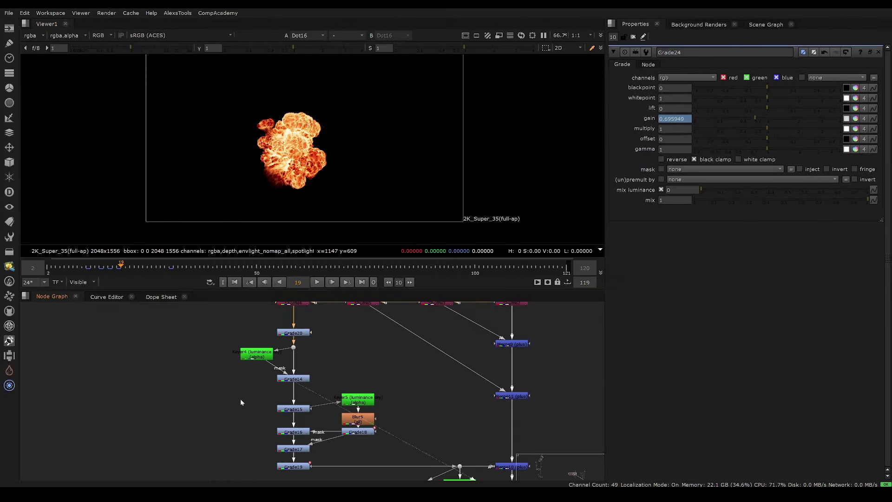
double_click(309, 380)
key("1")
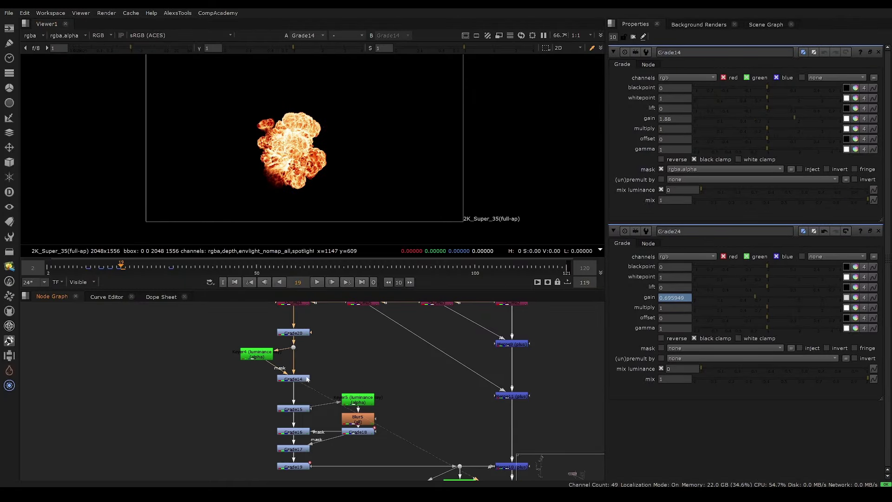
scroll(307, 119, "up", 5)
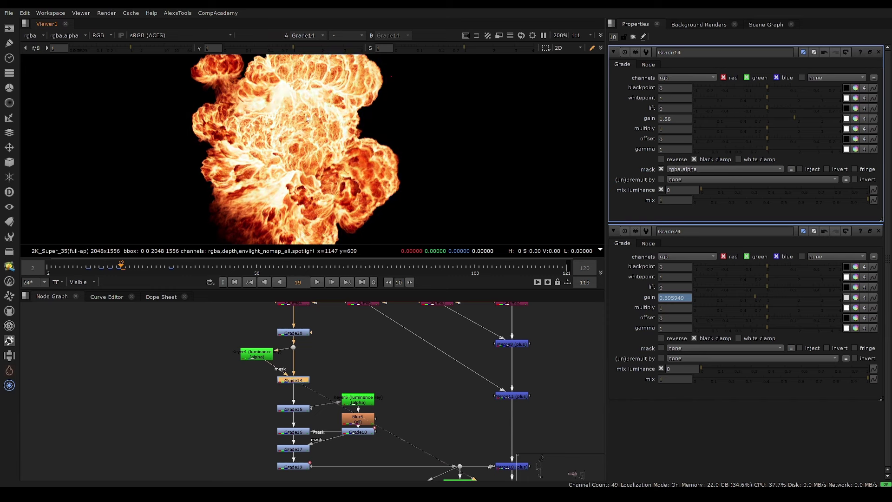
Step: Examine Keyer4's alpha as Grade14's mask and return to Grade14's colour result
left_click(263, 356)
key("1")
scroll(260, 358, "up", 3)
key("a")
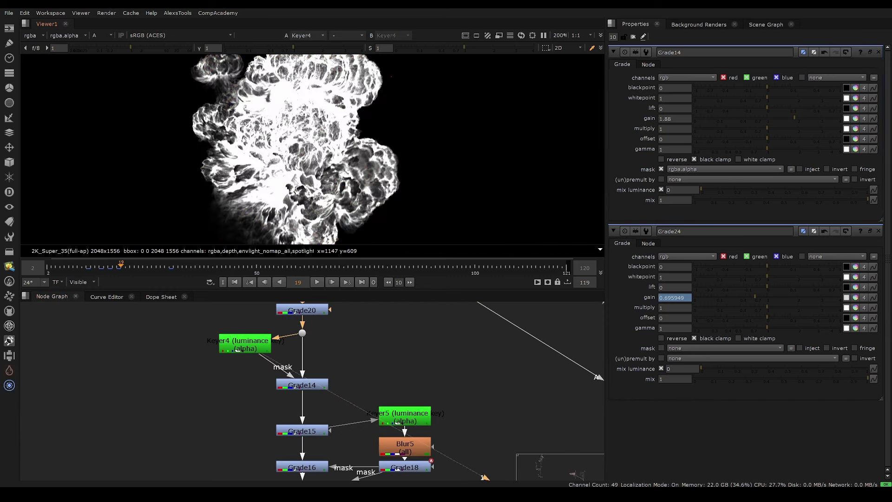
left_click_drag(319, 385, 324, 388)
key("1")
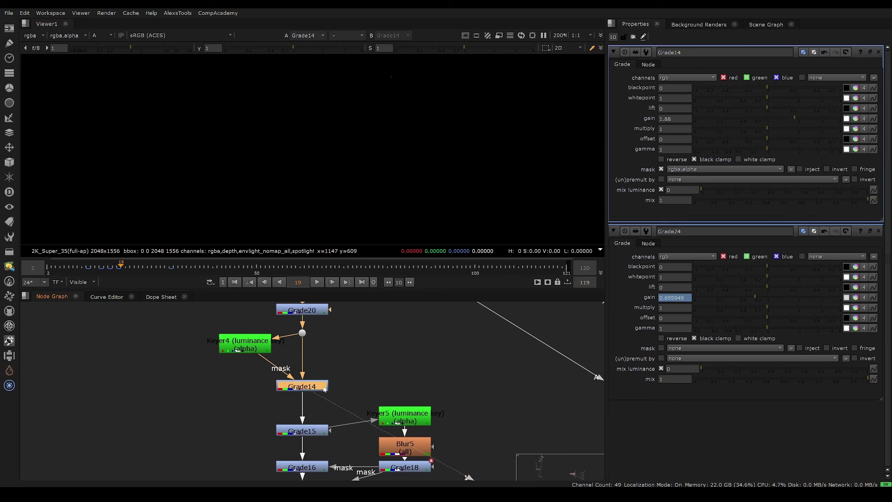
key("a")
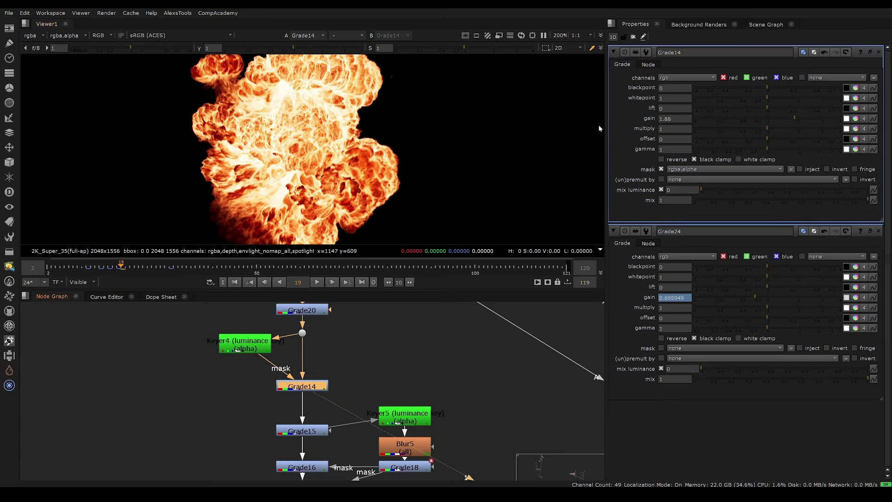
Step: Try raising Grade14's gain to 4 and undo the change
left_click_drag(797, 119, 766, 119)
left_click_drag(822, 126, 863, 104)
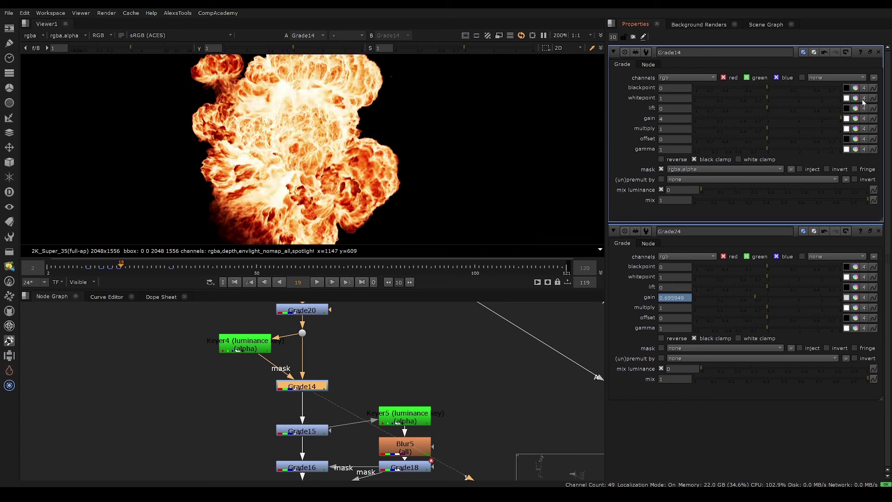
key("ctrl+z")
Step: Follow the grading chain below Grade14 and view the whole explosion through Keyer5
left_click(327, 397)
middle_click_drag(298, 428, 285, 355)
left_click(285, 357)
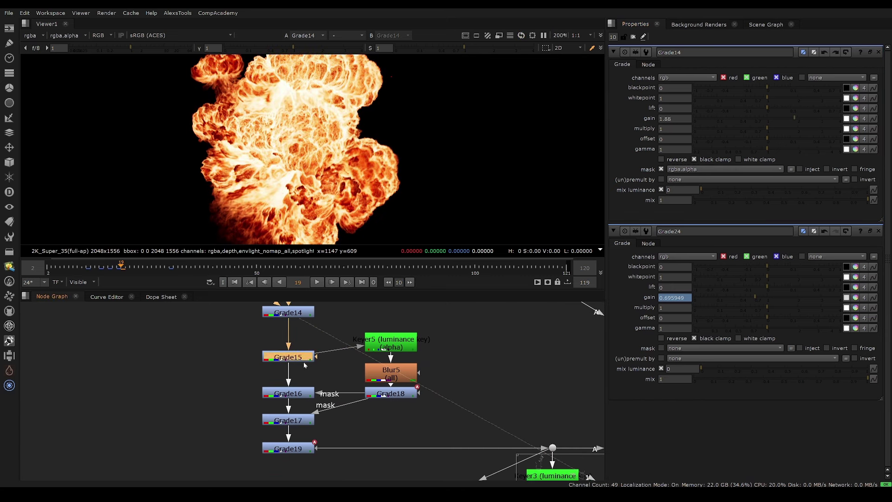
left_click(312, 391)
key("1")
middle_click_drag(436, 323, 345, 374)
left_click(312, 395)
key("1")
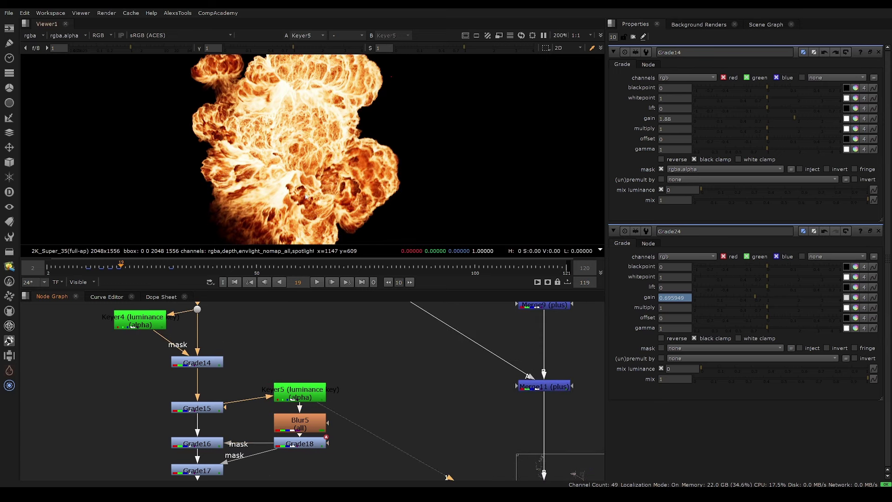
key("f")
scroll(367, 209, "up", 5)
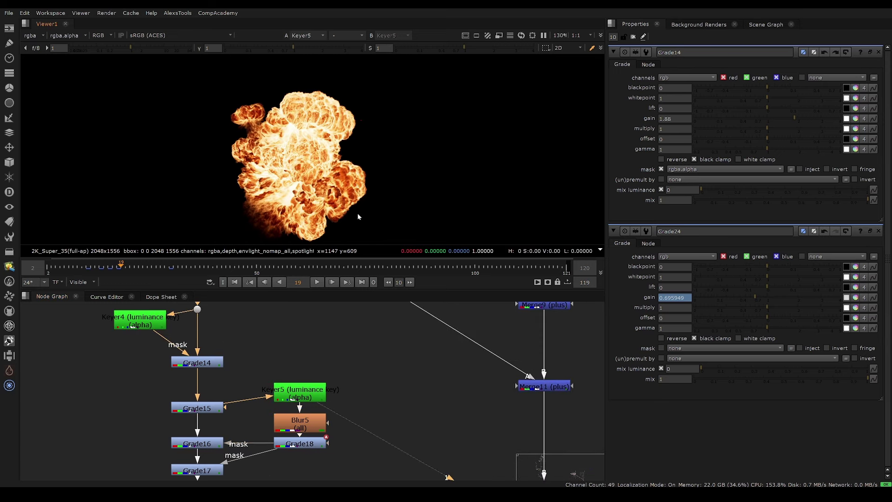
Step: Close the Grade24 properties and examine Keyer5's alpha
left_click(877, 232)
scroll(315, 351, "down", 5)
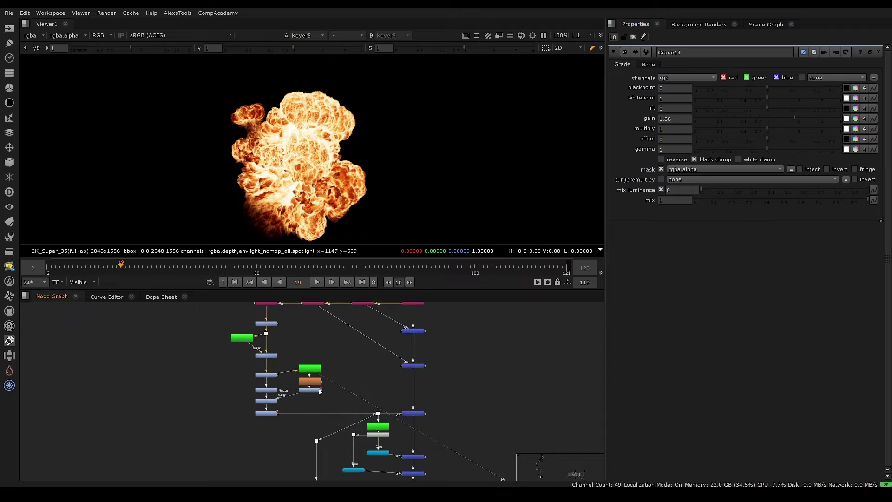
key("space")
left_click_drag(309, 301, 272, 364)
scroll(272, 362, "up", 5)
middle_click_drag(332, 433, 315, 328)
key("space")
middle_click_drag(360, 403, 308, 426)
left_click(352, 377)
key("a")
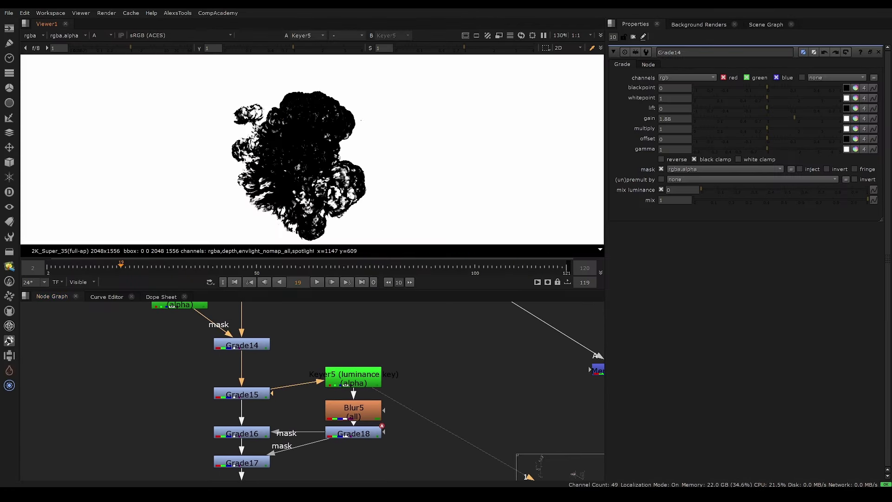
Step: View Grade15's colour in close-up, open Keyer5's properties, and compare with its inverted luminance key alpha
left_click(266, 396)
key("1")
key("a")
scroll(346, 134, "up", 5)
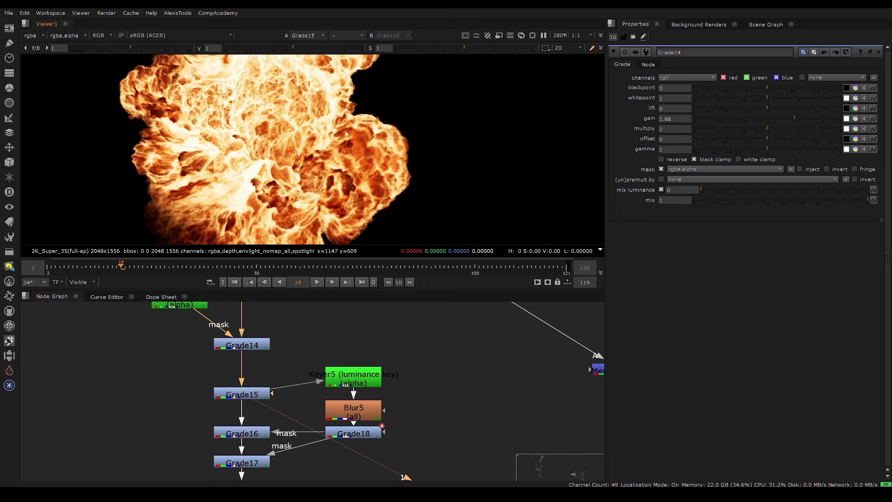
double_click(365, 383)
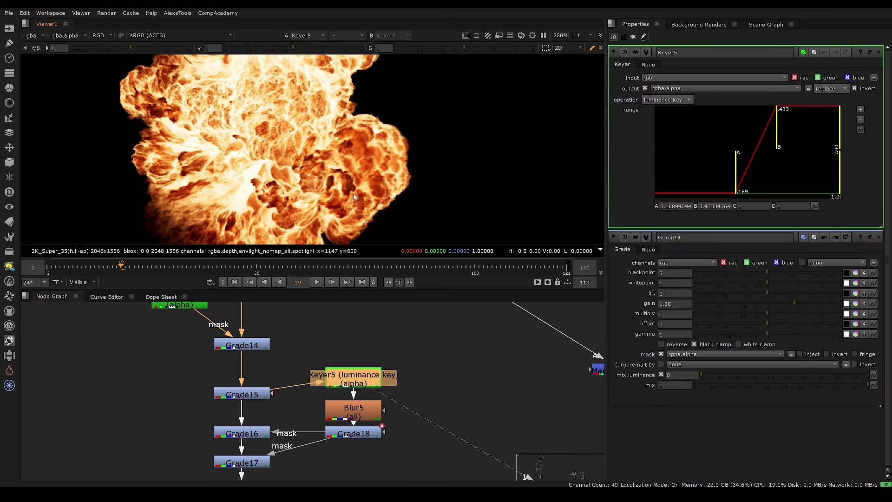
key("a")
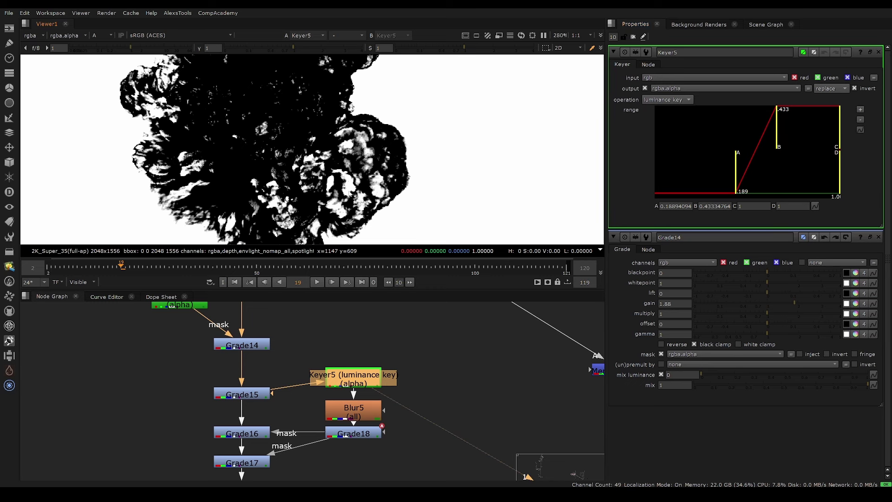
Step: View Blur5's result in colour and the masked Grade16 that follows
key("a")
left_click(374, 413)
key("1")
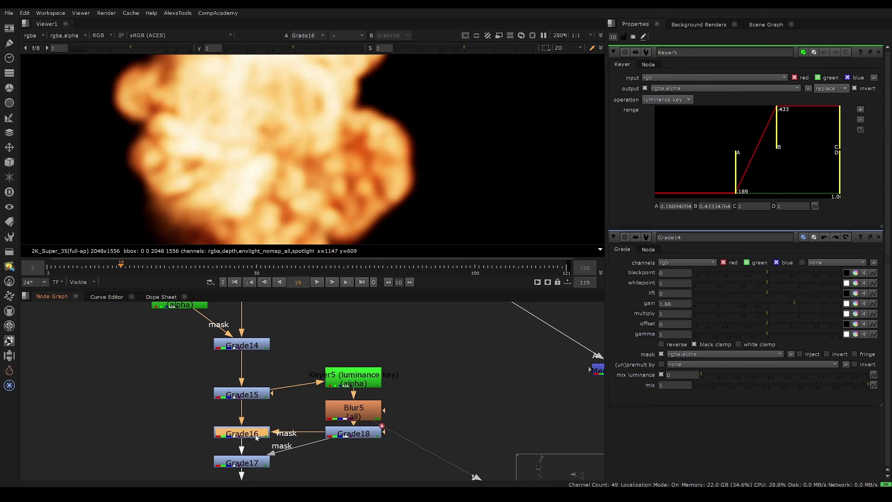
left_click(283, 445)
middle_click_drag(283, 446, 321, 424)
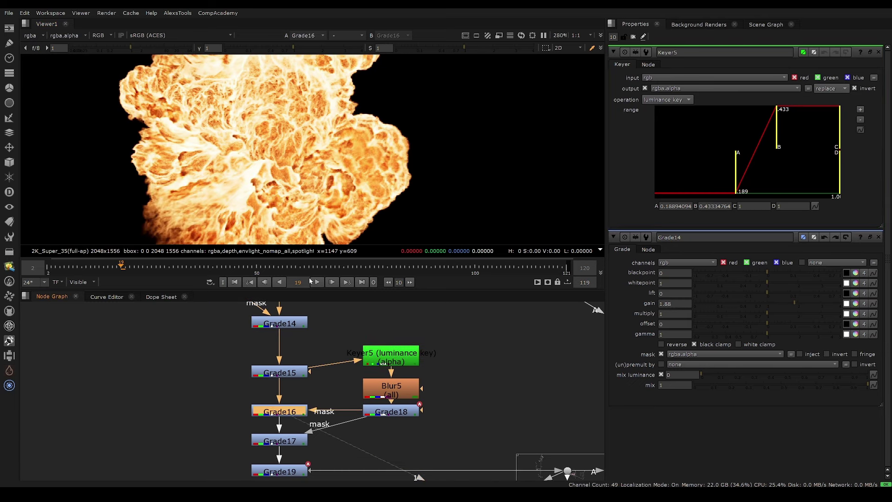
Step: Toggle Grade16 off and on in close-up to compare its effect on the explosion's dark areas
key("f")
scroll(321, 199, "up", 5)
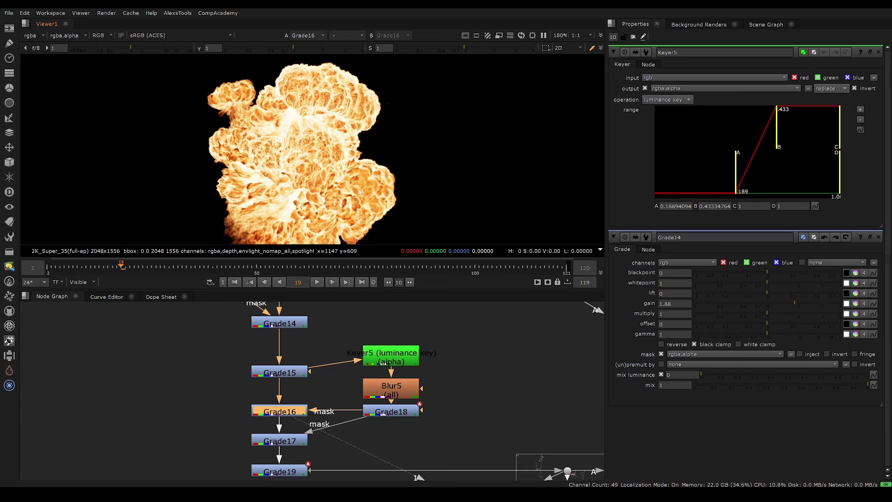
key("d")
scroll(381, 184, "up", 3)
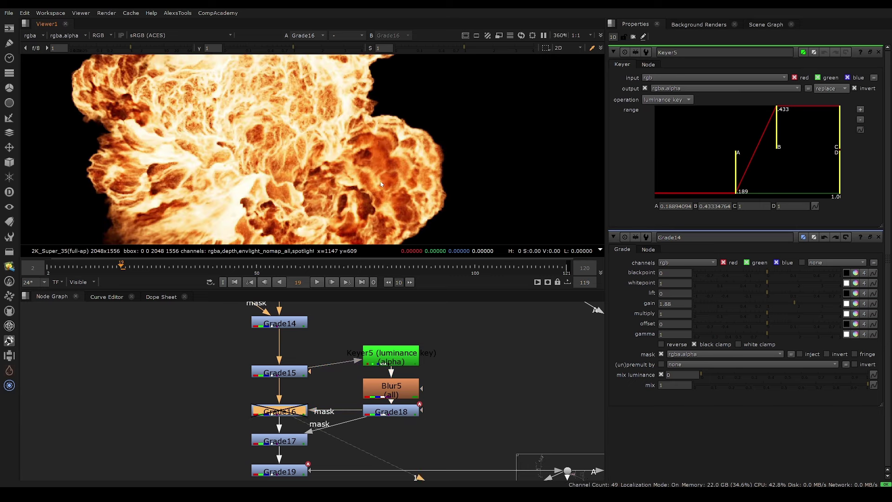
middle_click_drag(390, 198, 318, 190)
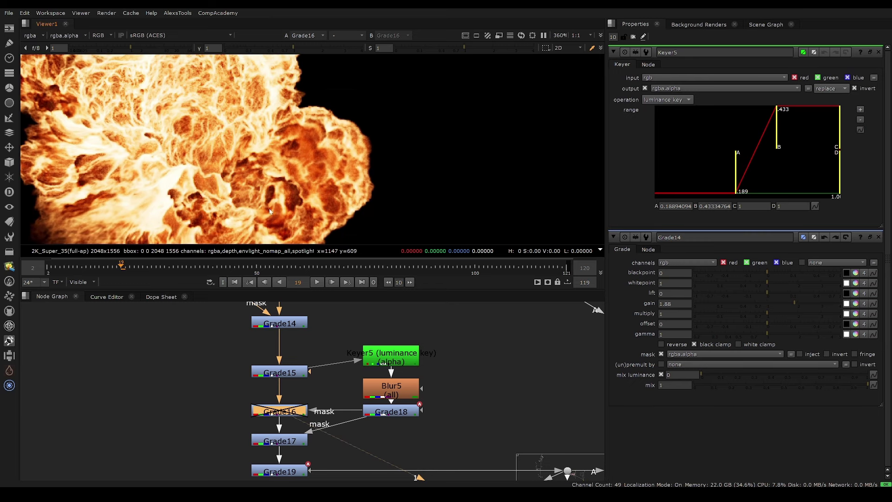
key("d")
key("d")
key("d")
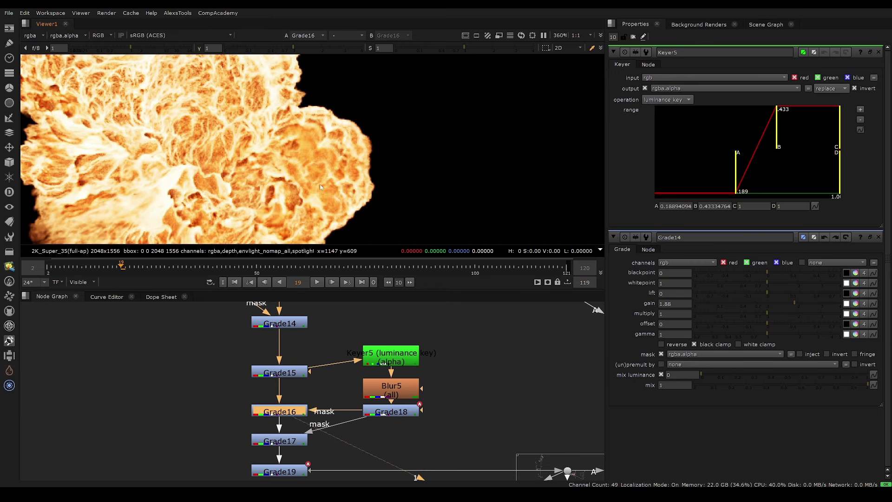
Step: View Grade17 and toggle Grade16 and Grade17 together off and on to compare their effect on the explosion
middle_click_drag(260, 381, 228, 342)
left_click(248, 401)
key("1")
left_click(297, 348)
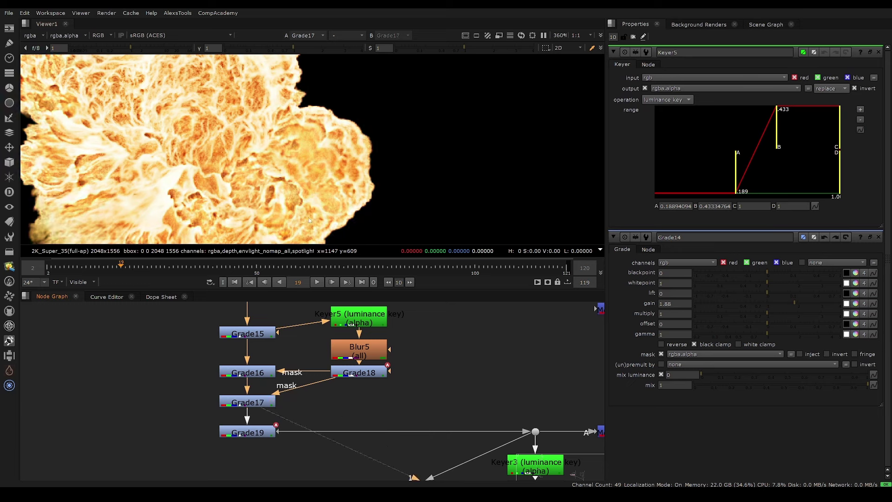
key("f")
scroll(310, 197, "up", 6)
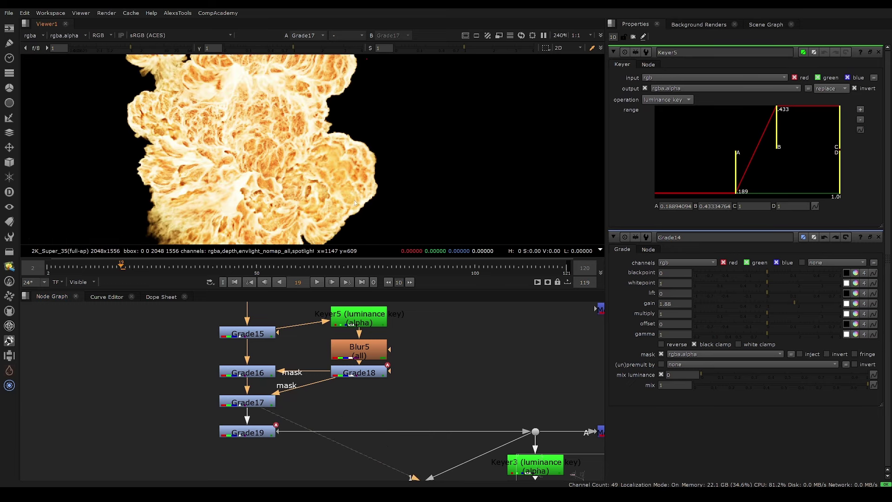
left_click_drag(297, 339, 220, 410)
key("d")
key("d")
key("d")
key("d")
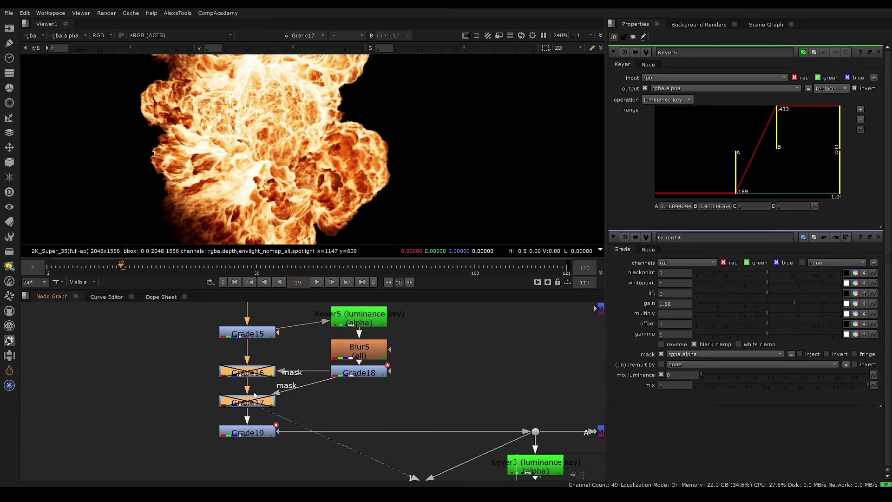
Step: Open Grade18's properties and examine the alpha of Keyer5, which feeds the mask
middle_click_drag(370, 333, 318, 334)
double_click(321, 377)
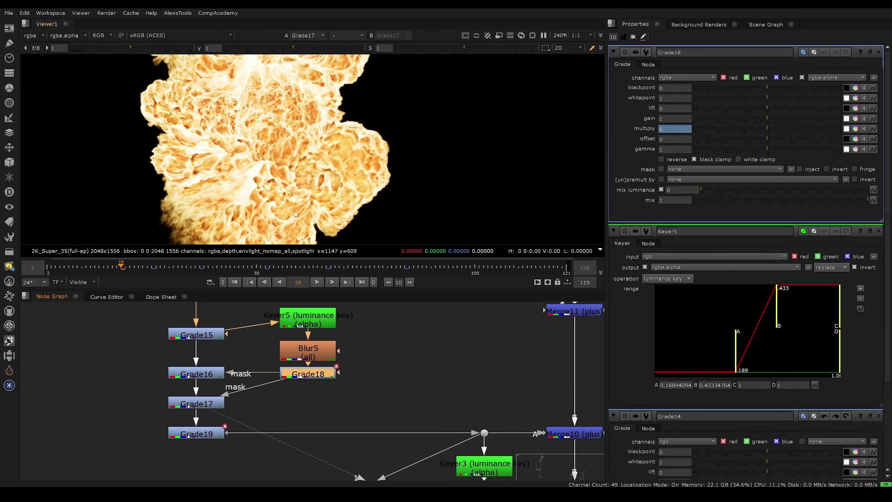
left_click(289, 355)
key("1")
left_click(302, 322)
key("1")
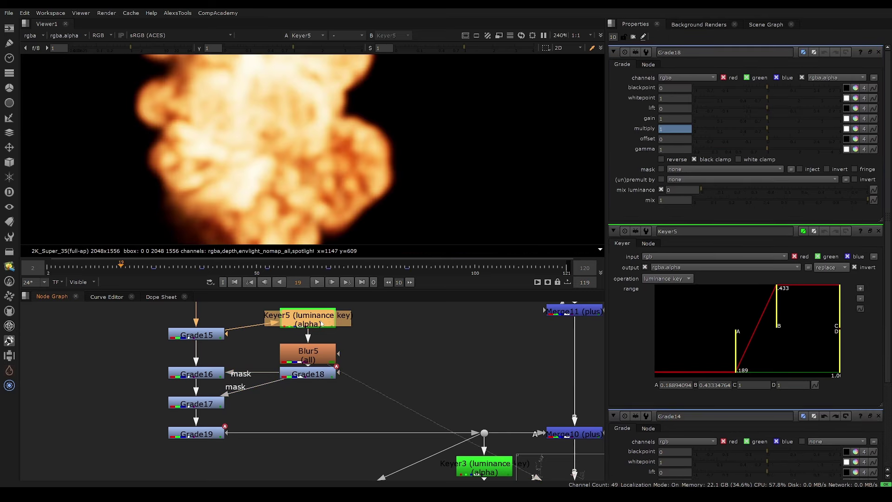
key("a")
key("a")
key("a")
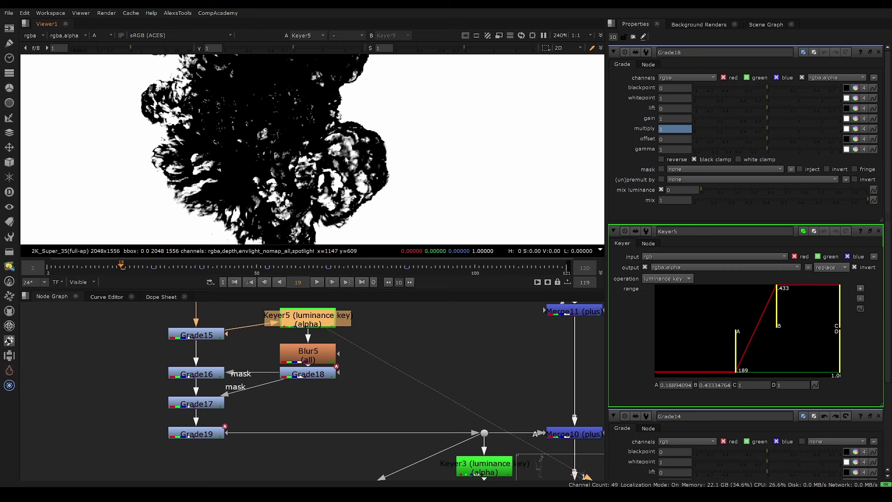
Step: Open Blur5's properties and compare its blurred alpha in close-up with Grade18's alpha
double_click(316, 354)
key("1")
scroll(331, 125, "up", 4)
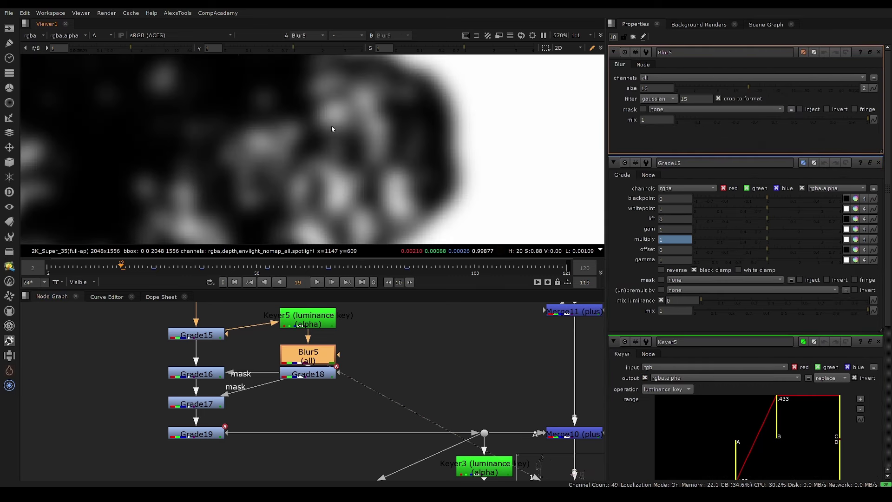
double_click(330, 374)
key("1")
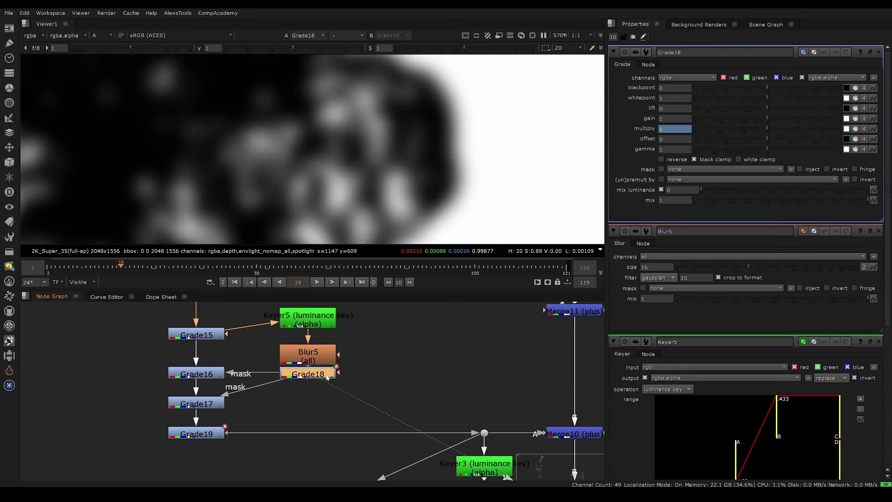
Step: Close the Blur5, Keyer5 and Grade14 properties and play Grade18's animated mask alpha with the whole frame fitted
left_click(878, 231)
left_click(878, 231)
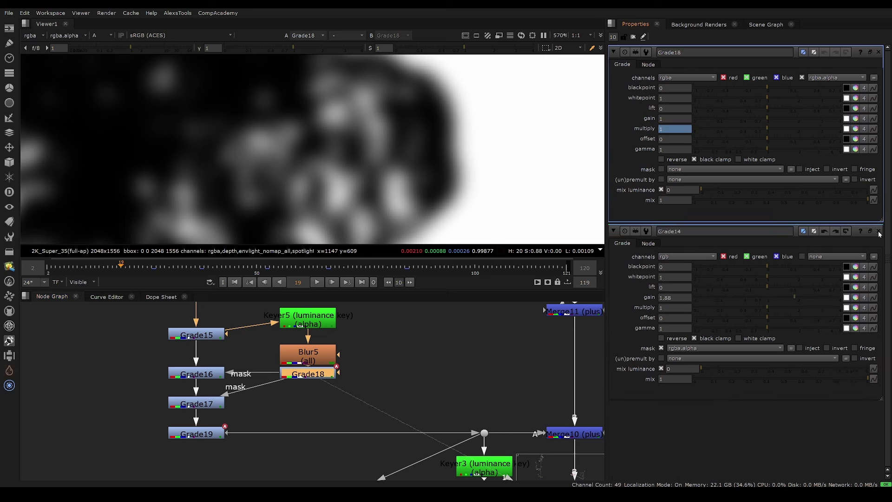
left_click(878, 231)
key("l")
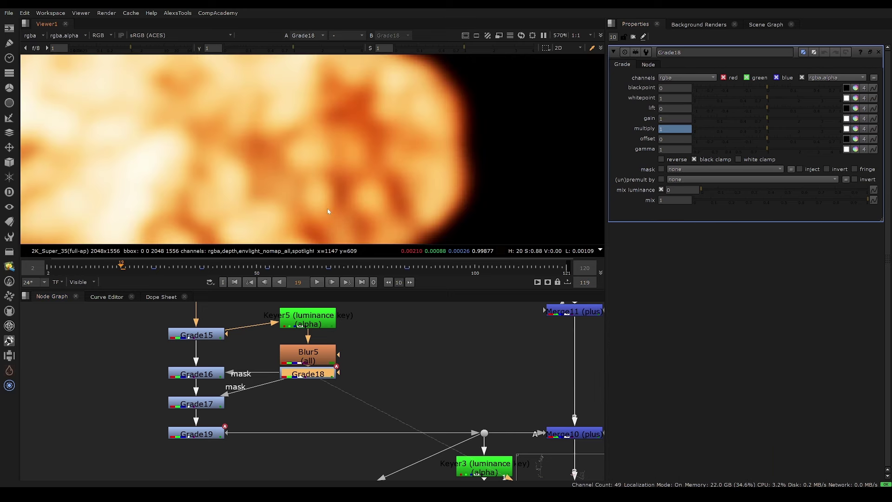
key("f")
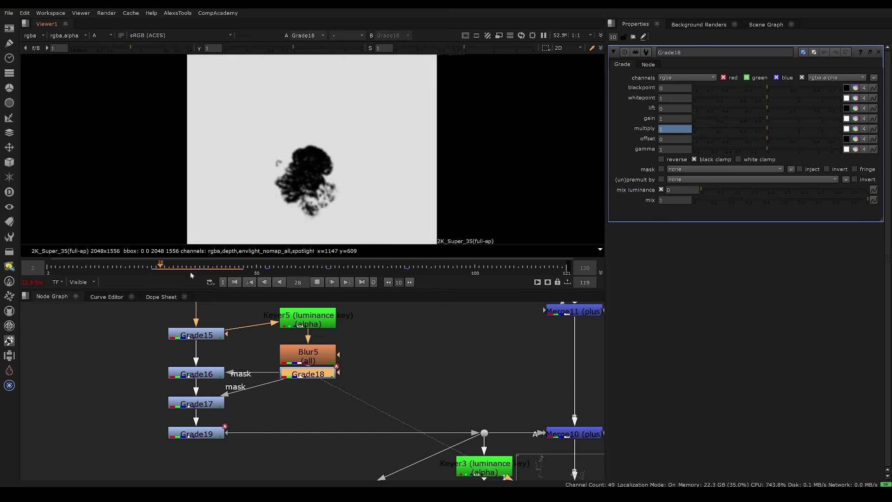
left_click(318, 282)
type("1")
key("Return")
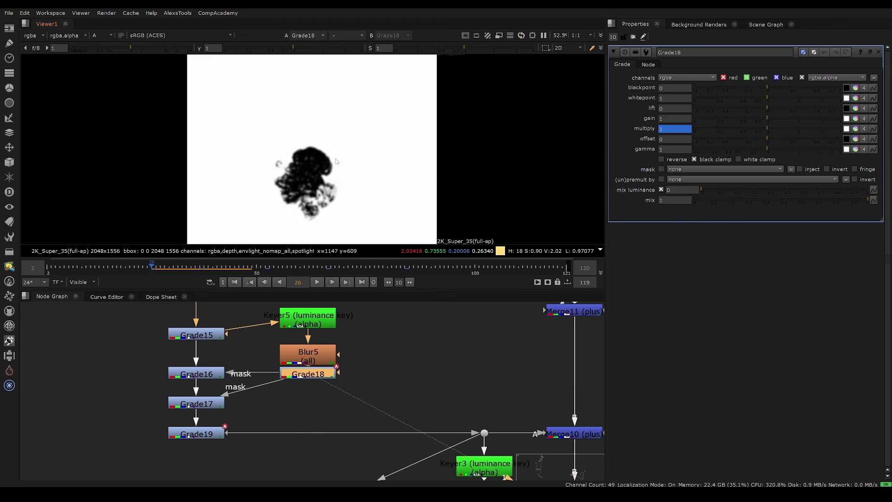
Step: View Grade17 in colour and play back the masked grades' result on the explosion in close-up
left_click_drag(214, 404, 215, 405)
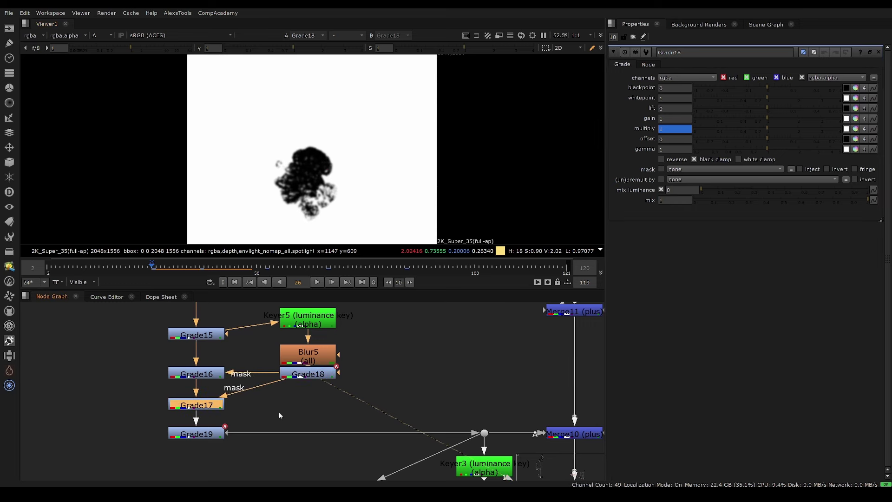
key("1")
key("a")
scroll(315, 201, "up", 4)
middle_click_drag(314, 201, 316, 215)
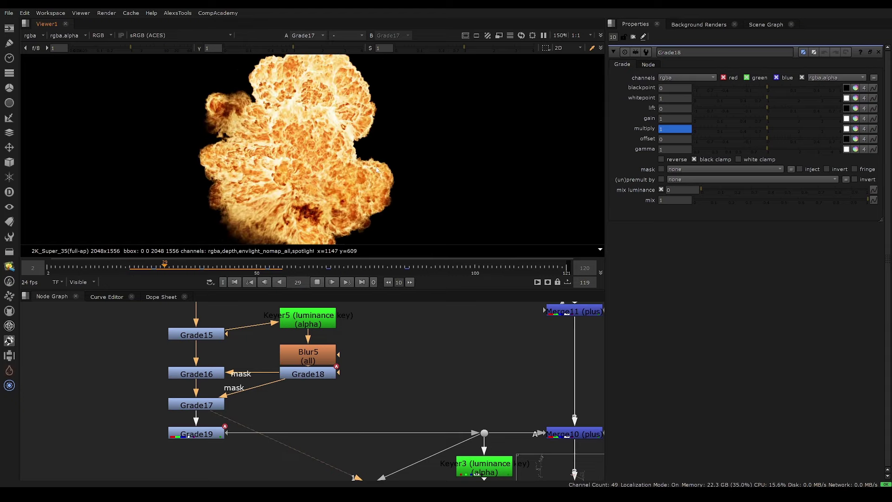
key("k")
Step: View Merge10 with the whole frame fitted and go to an earlier frame of the explosion
scroll(210, 309, "down", 3)
middle_click_drag(279, 353, 180, 362)
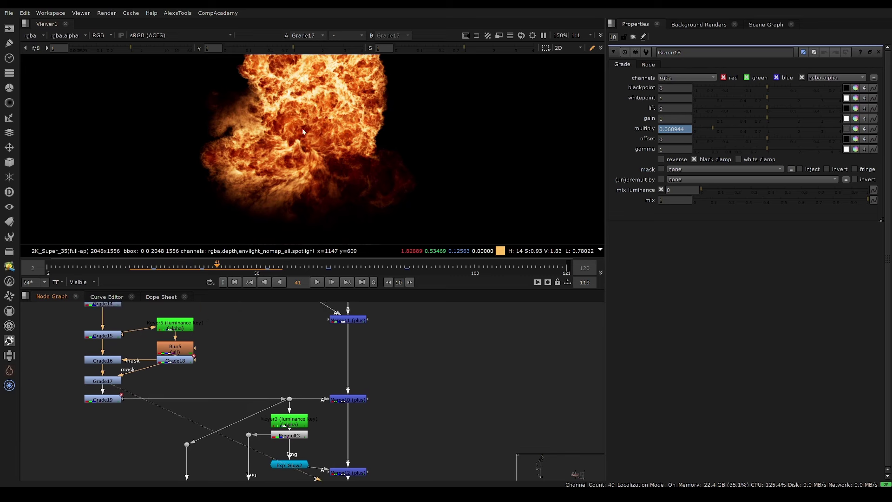
left_click_drag(394, 381, 307, 426)
key("1")
key("f")
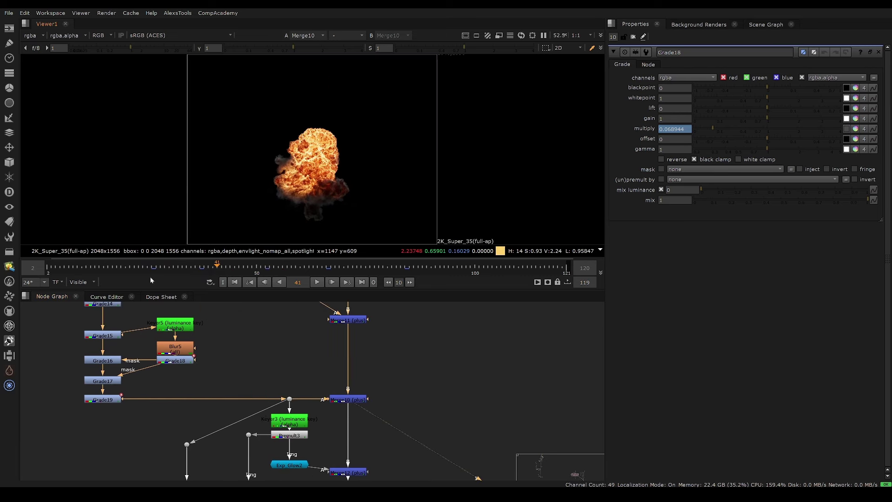
left_click(147, 268)
Step: View each glow merge below Merge10 in turn, down to Merge14 above the Write2 node
middle_click_drag(281, 368, 263, 250)
left_click_drag(377, 327, 302, 367)
key("1")
left_click_drag(374, 364, 273, 415)
key("1")
middle_click_drag(320, 437, 302, 363)
left_click_drag(369, 357, 244, 412)
key("1")
Step: Play Merge14 repeatedly from the early fireball frames, in full frame and in close-up
left_click(112, 267)
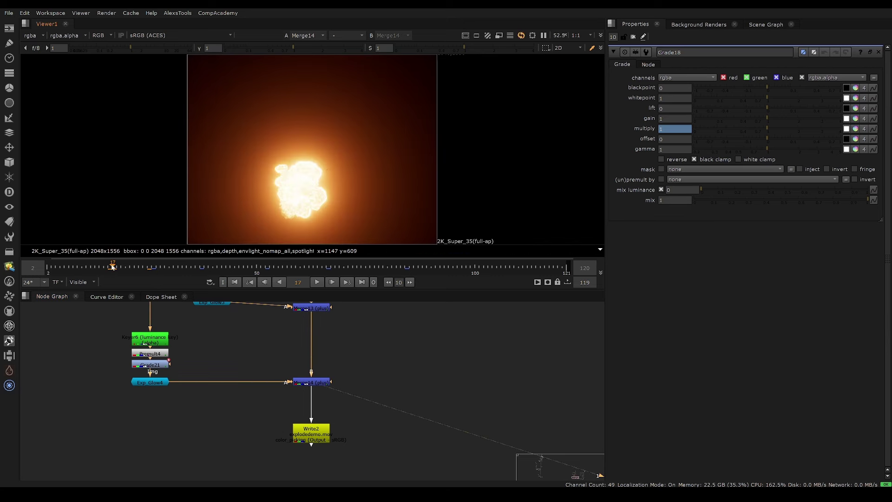
key("l")
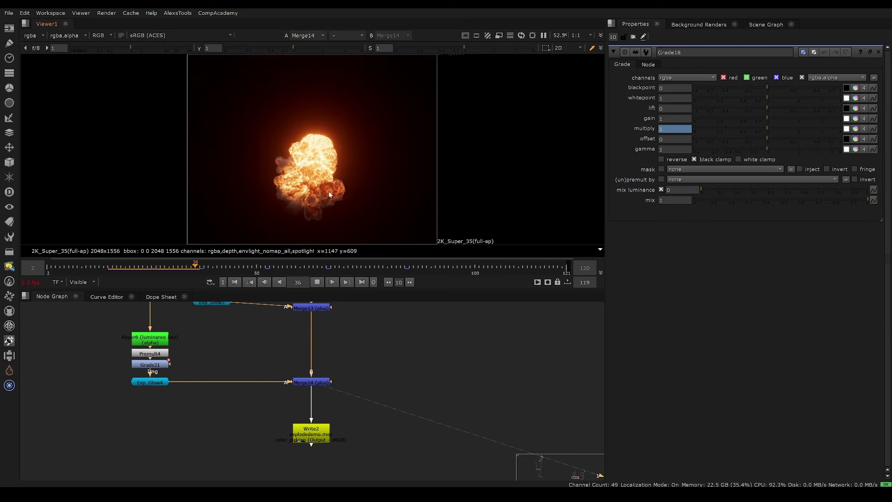
left_click(108, 268)
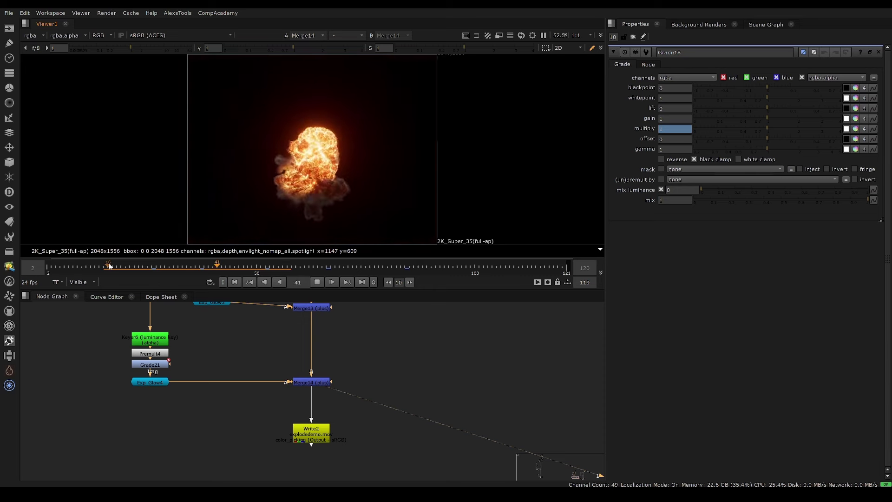
left_click(109, 267)
left_click(109, 265)
scroll(305, 195, "up", 4)
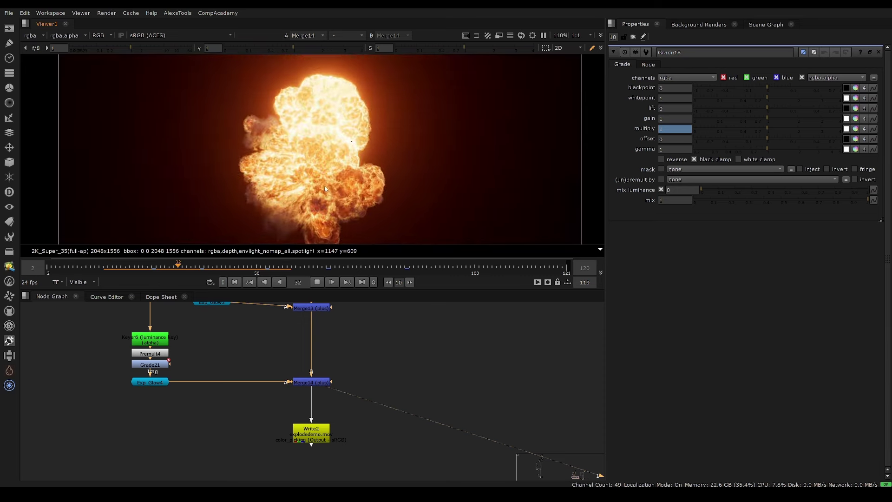
left_click(95, 281)
left_click(103, 269)
left_click(104, 269)
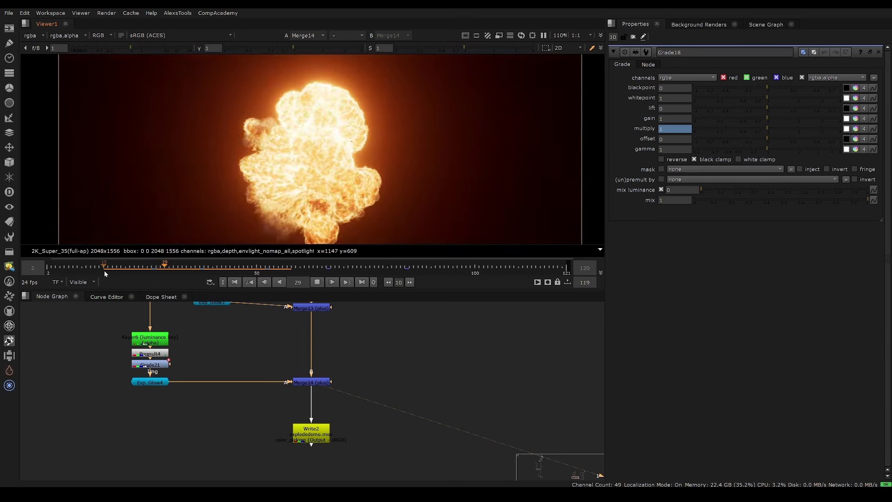
left_click_drag(104, 270, 79, 269)
Step: View the other version's final Merge19, play it and step through its early frames
scroll(154, 353, "down", 6)
scroll(385, 379, "up", 2)
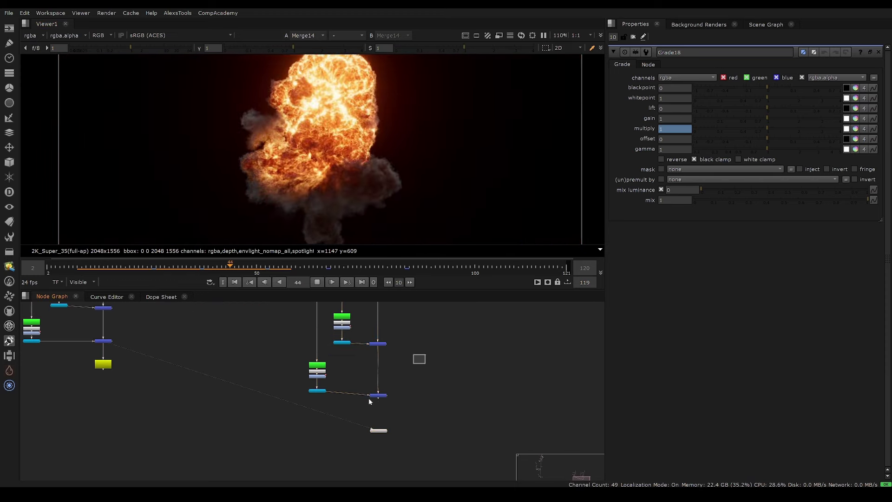
key("2")
left_click(94, 267)
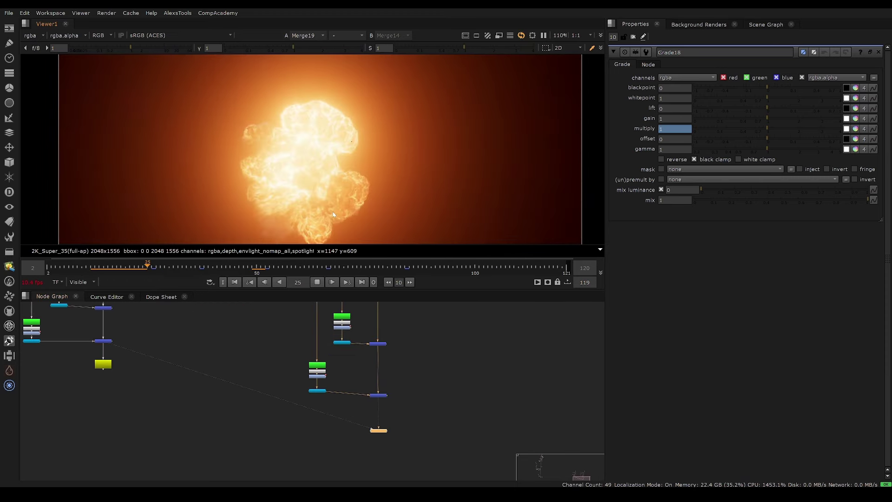
key("Left")
key("Left")
key("Left")
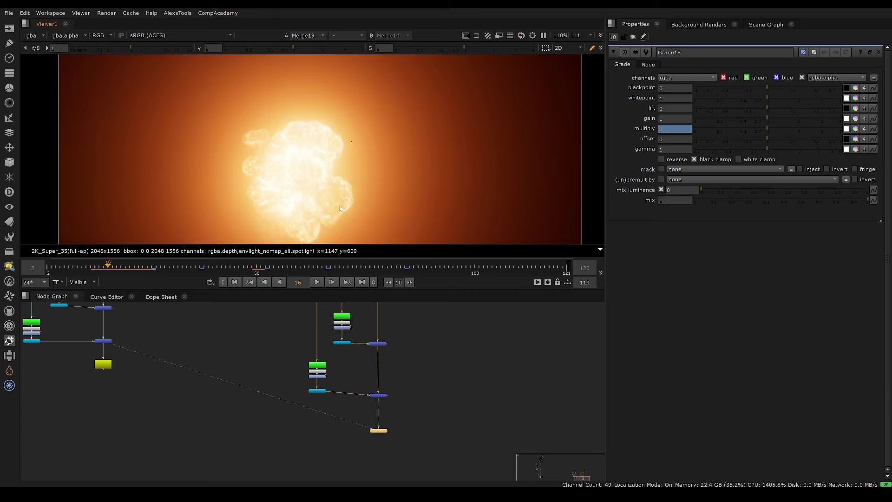
key("Left")
key("Right")
key("Right")
key("Right")
key("Right")
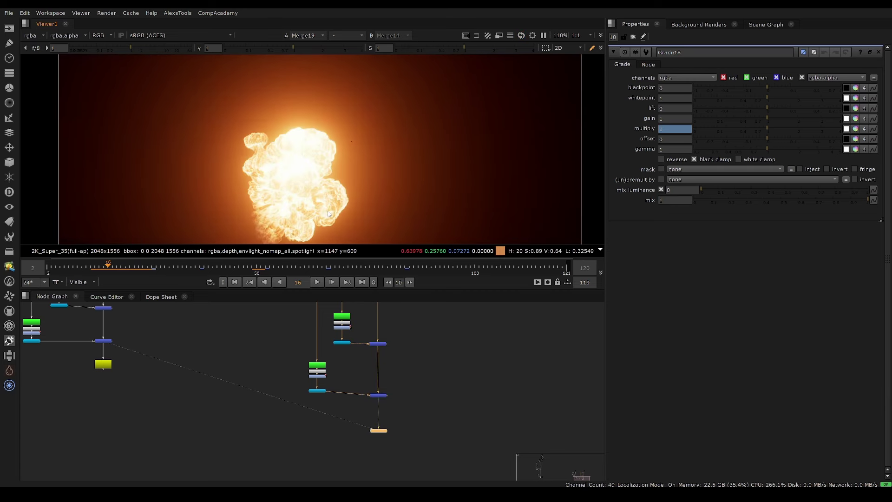
Step: Examine Merge19's bright fireball and glow in close-up while stepping forward and back through nearby frames
scroll(325, 208, "up", 4)
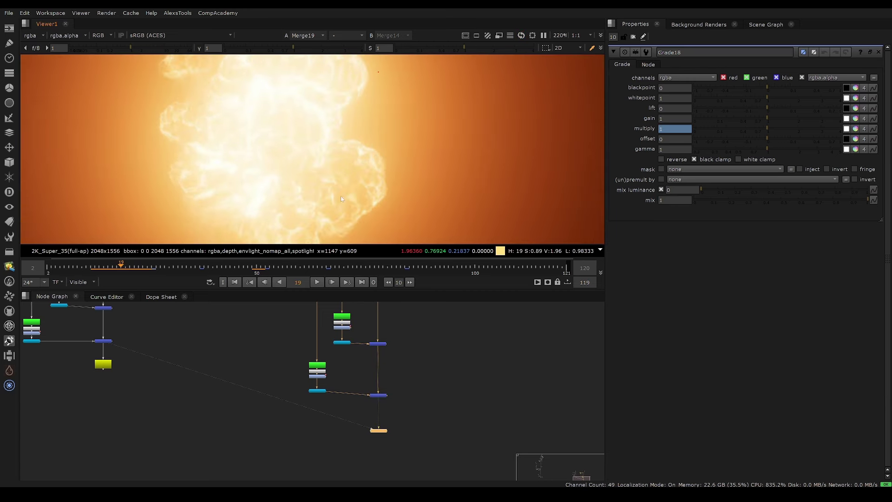
key("f")
key("Right")
key("Right")
key("Right")
key("Right")
scroll(340, 194, "up", 2)
key("Left")
key("Left")
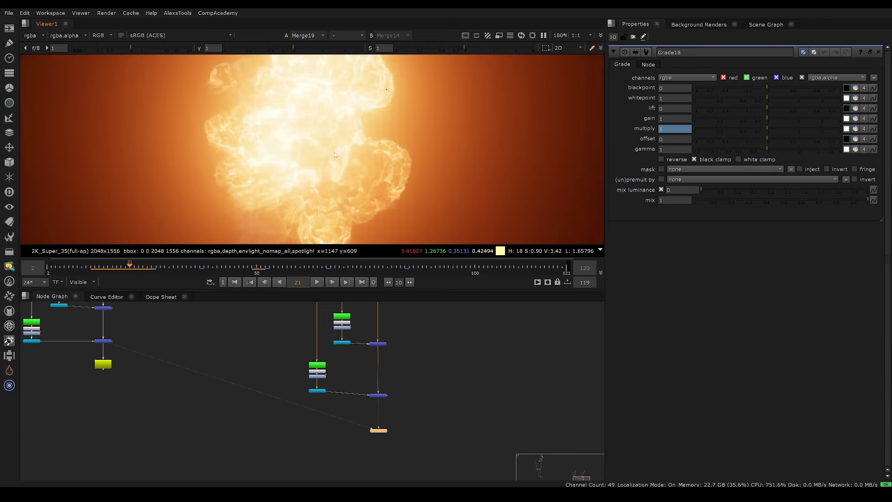
Step: Switch back to Merge14 of the earlier version, fit the whole frame and play it for comparison
middle_click_drag(172, 360, 238, 367)
key("1")
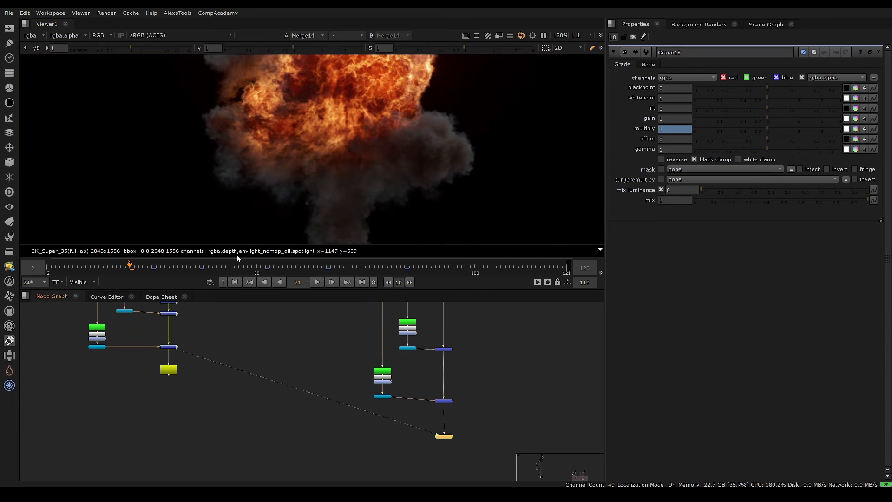
key("f")
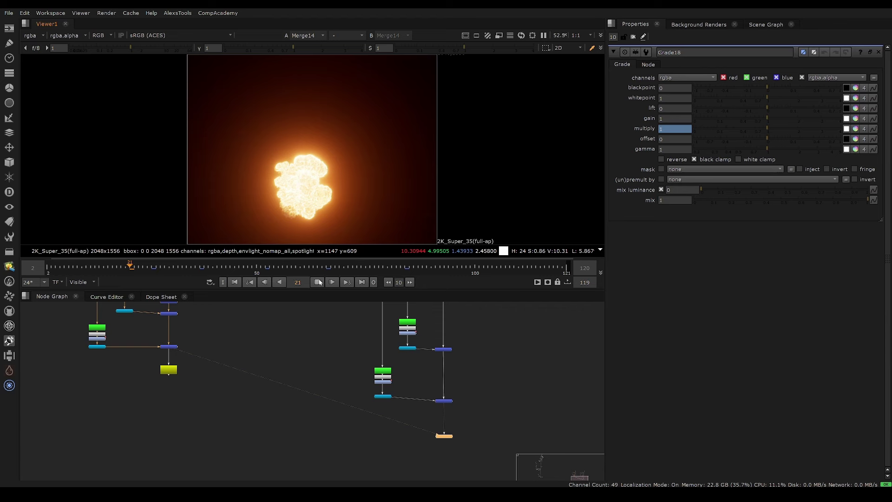
left_click(318, 282)
left_click(200, 268)
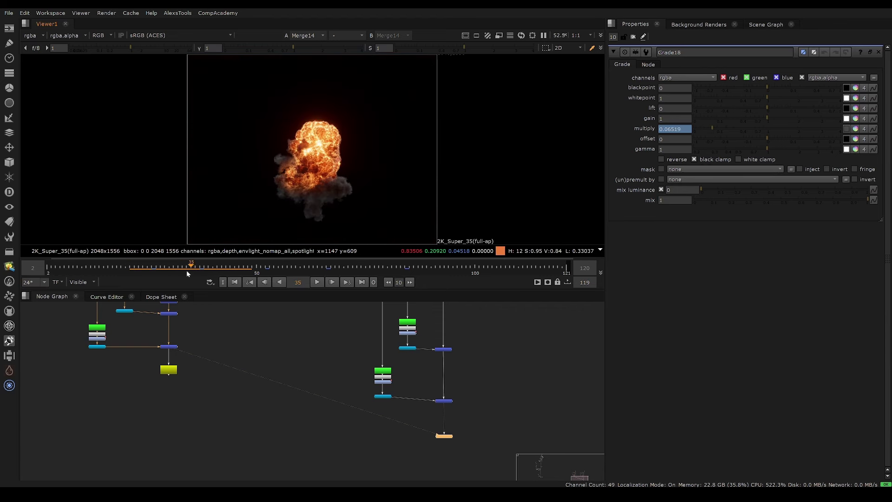
Step: Step back through Merge14's frames and replay the explosion several times from its early frames
key("Left")
key("Left")
key("Left")
key("Left")
key("Left")
key("Left")
key("Left")
key("Left")
key("Left")
left_click(317, 282)
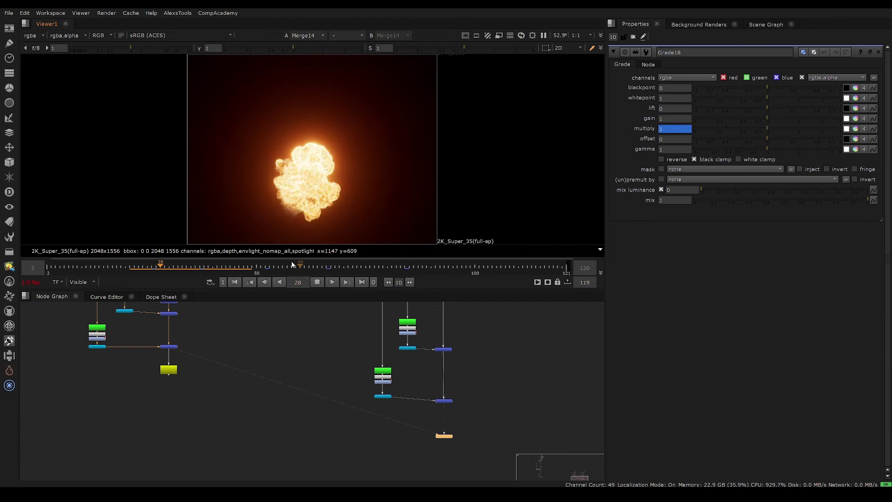
left_click(100, 268)
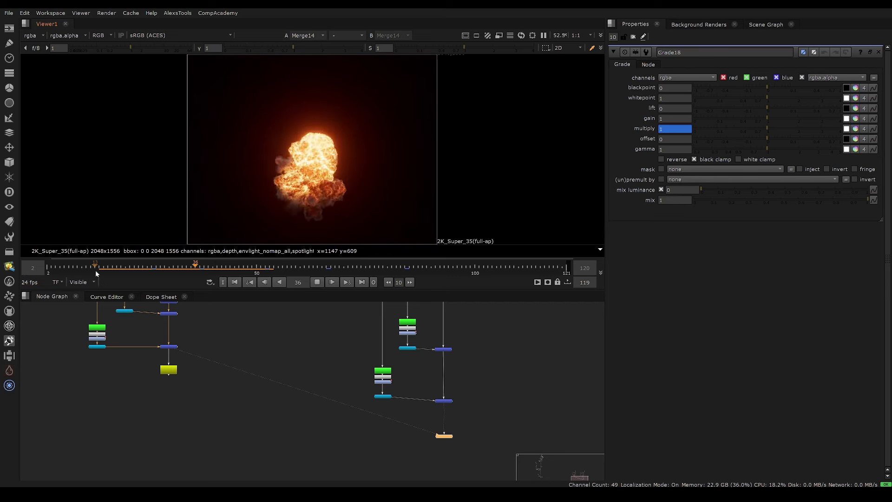
left_click(95, 273)
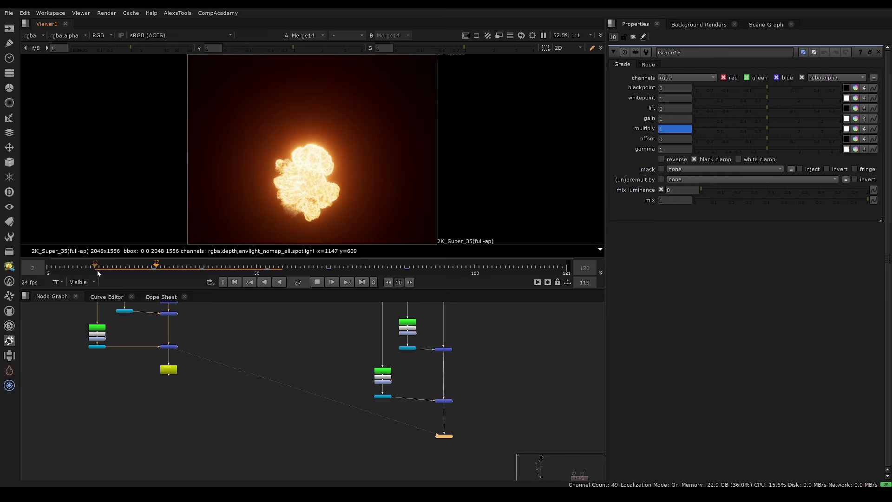
left_click(99, 272)
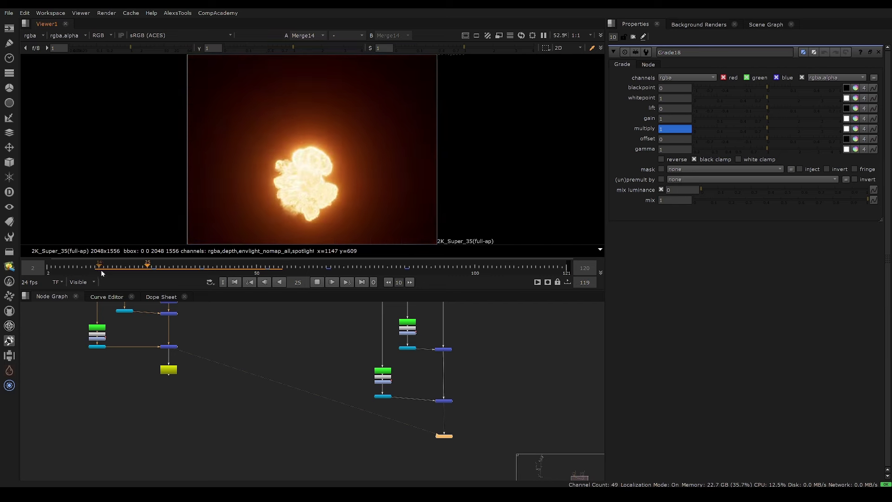
left_click(325, 282)
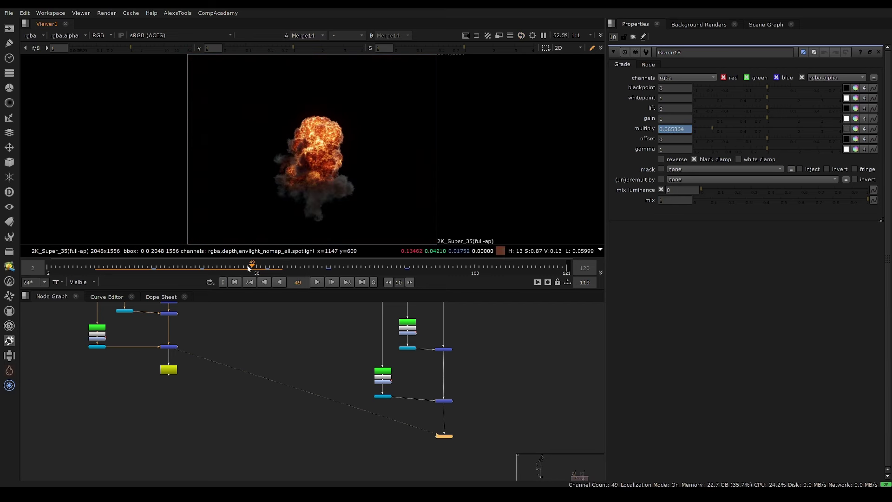
Step: Go to frame 35 and compare Merge14 with the other version's Merge19 by switching the viewer between them
mouse_move(173, 271)
left_mouse_down()
mouse_move(82, 269)
mouse_move(172, 267)
left_mouse_up()
left_click(191, 267)
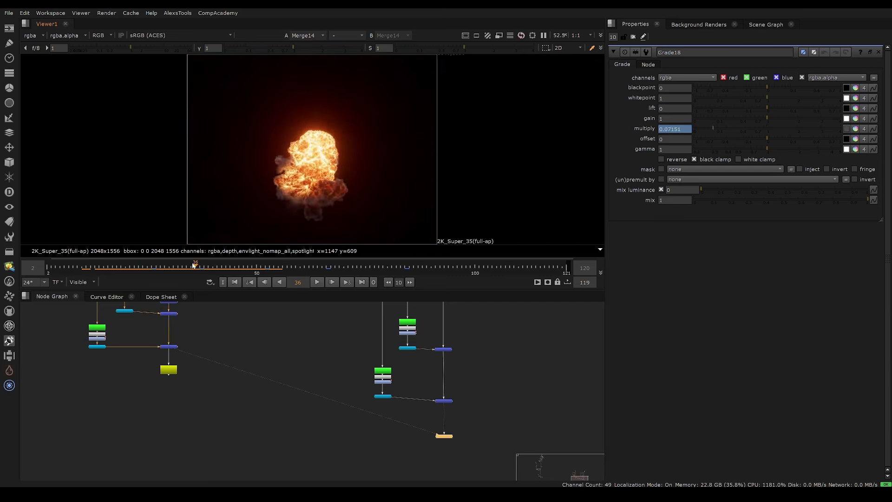
key("2")
middle_click_drag(427, 374, 391, 319)
key("1")
scroll(391, 320, "up", 3)
key("2")
middle_click_drag(469, 388, 395, 375)
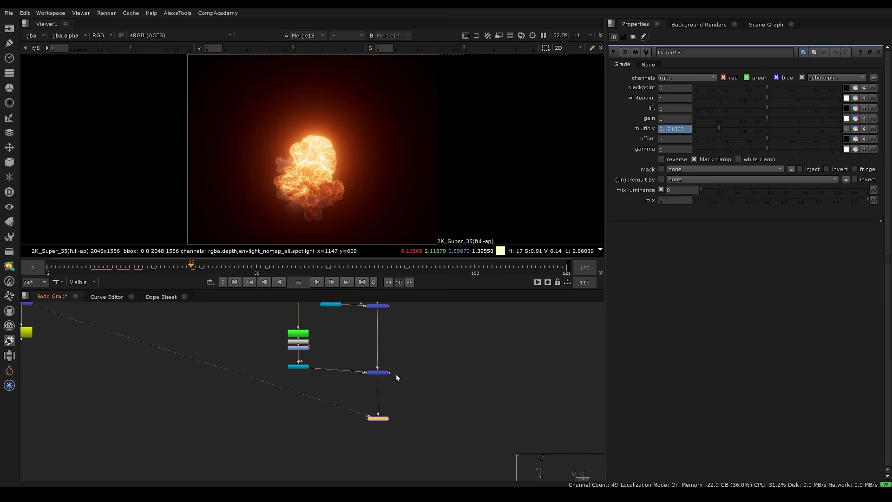
Step: Compare the fireball detail of Merge19 and Merge14 in close-up at frame 35 and fit the frame again
middle_click_drag(182, 332, 418, 369)
left_click_drag(313, 321, 225, 341)
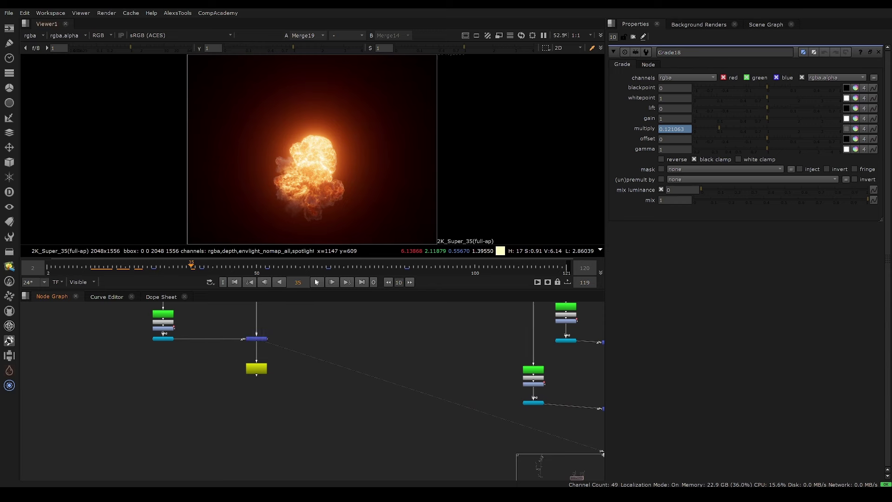
middle_click_drag(313, 317, 335, 379)
scroll(361, 163, "up", 8)
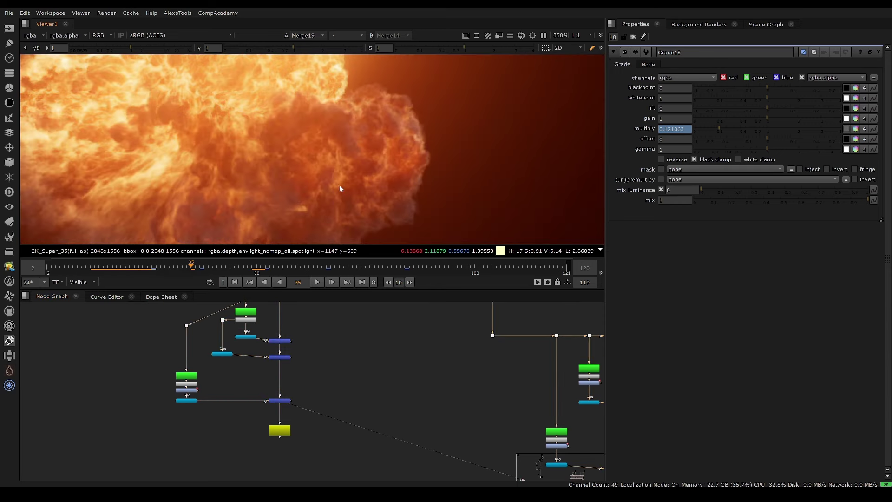
middle_click_drag(338, 176, 383, 149)
key("2")
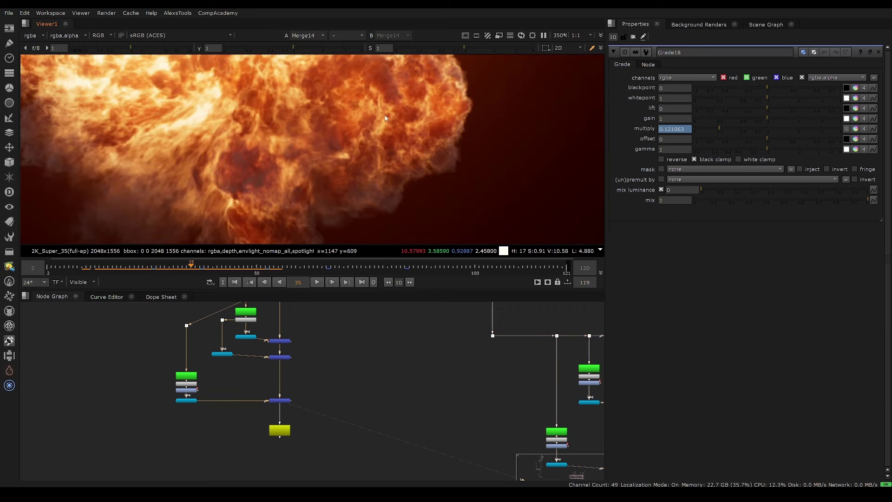
key("f")
Step: Move the Write2 node further below Merge14 to make room for more nodes
scroll(309, 380, "up", 4)
middle_click_drag(325, 350, 322, 291)
left_click(241, 366)
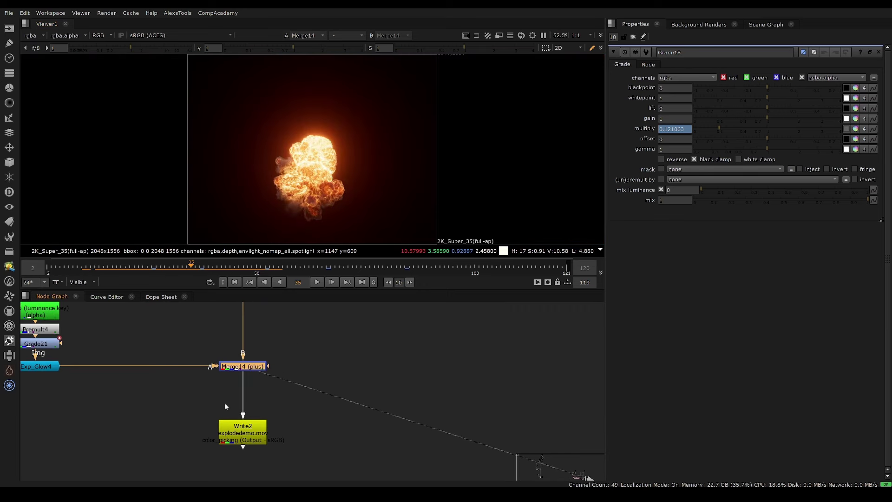
middle_click_drag(265, 441, 258, 364)
scroll(258, 363, "down", 3)
left_click_drag(244, 348, 249, 426)
middle_click_drag(261, 396, 261, 385)
scroll(252, 364, "down", 3)
left_click_drag(252, 394, 250, 400)
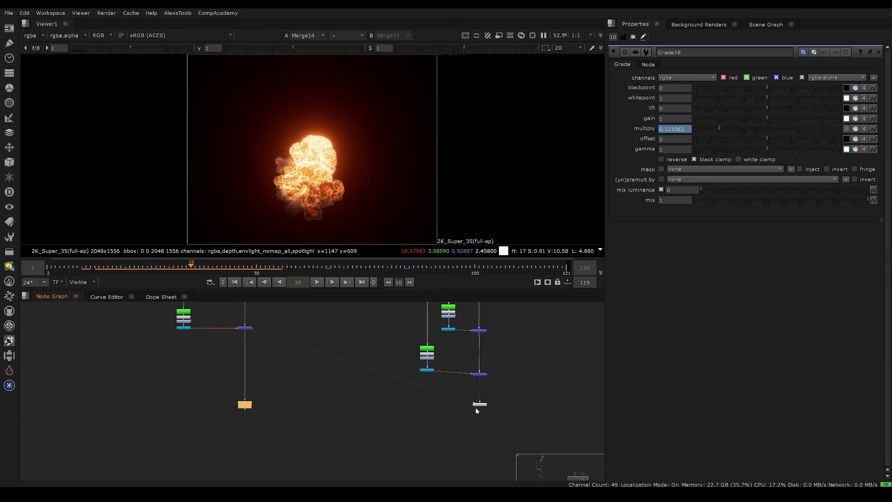
Step: Add a Sharpen node between Merge14 and Write2
scroll(236, 343, "up", 4)
middle_click_drag(261, 310, 309, 370)
left_click(291, 375)
scroll(293, 390, "up", 2)
key("Tab")
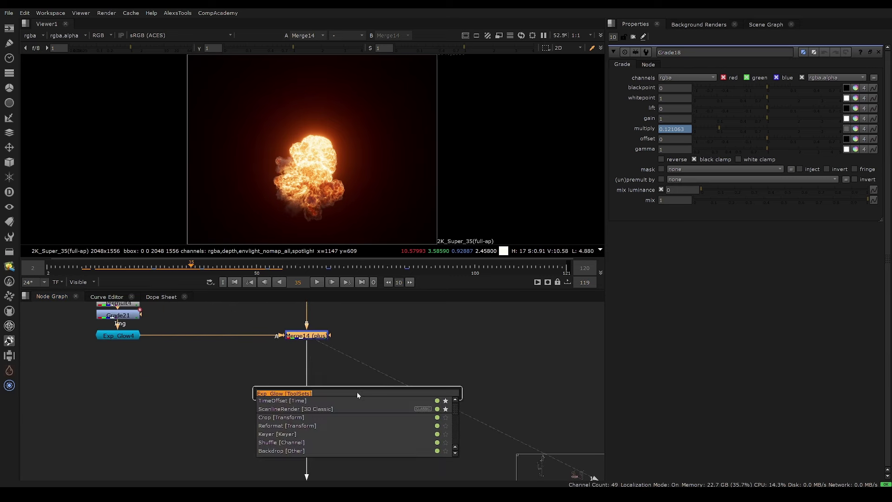
type("sharpen")
key("Return")
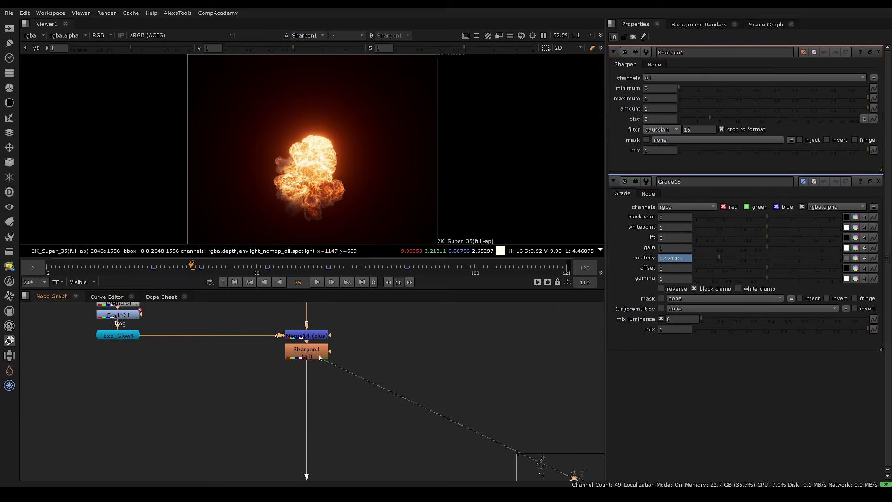
Step: Insert a Log2Lin node between Merge14 and Sharpen1 and set its operation to lin2log
key("Tab")
type("log2lin")
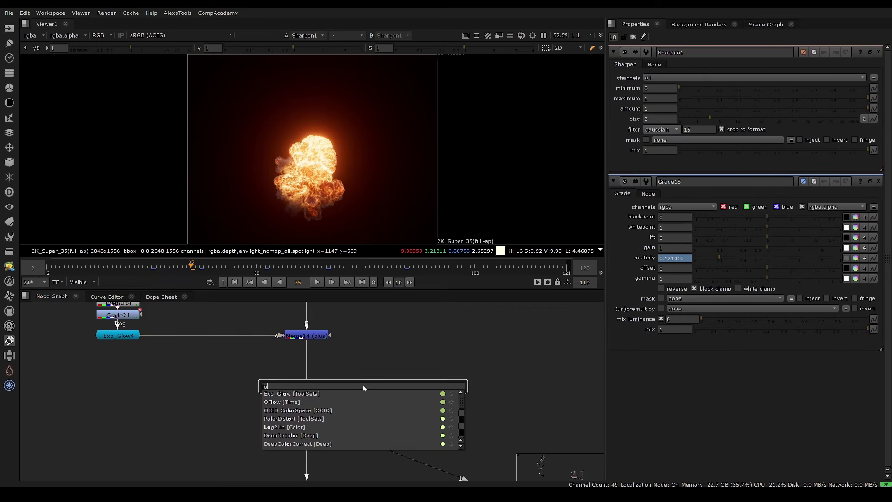
key("Return")
left_click_drag(340, 390, 308, 391)
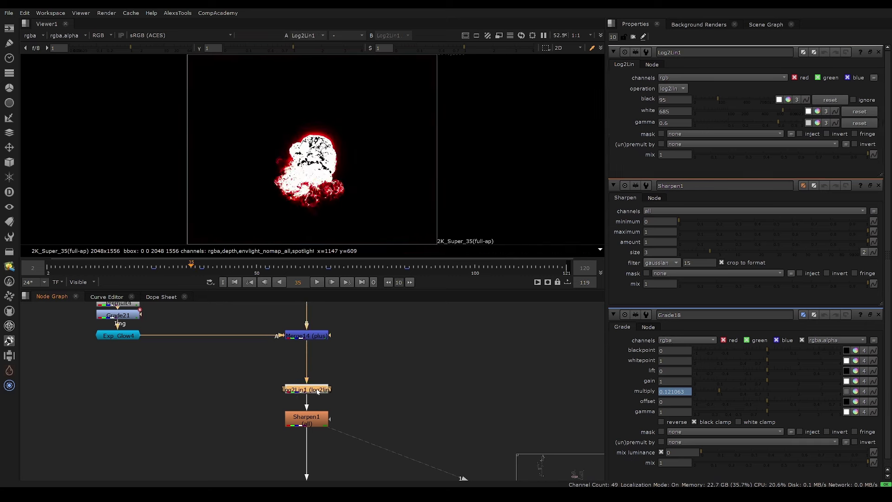
left_click(680, 98)
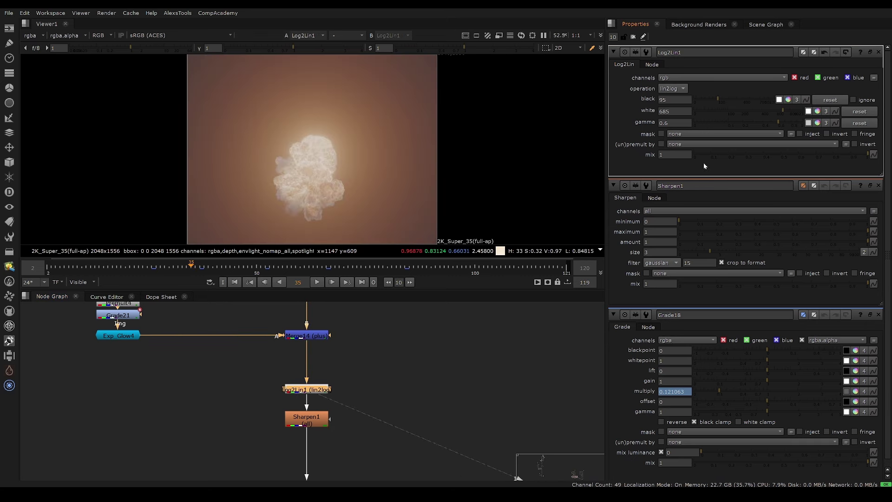
Step: Paste a copy of the Log2Lin node after Sharpen1, view it and set its operation to log2lin
left_click(878, 186)
left_click(877, 186)
key("ctrl+v")
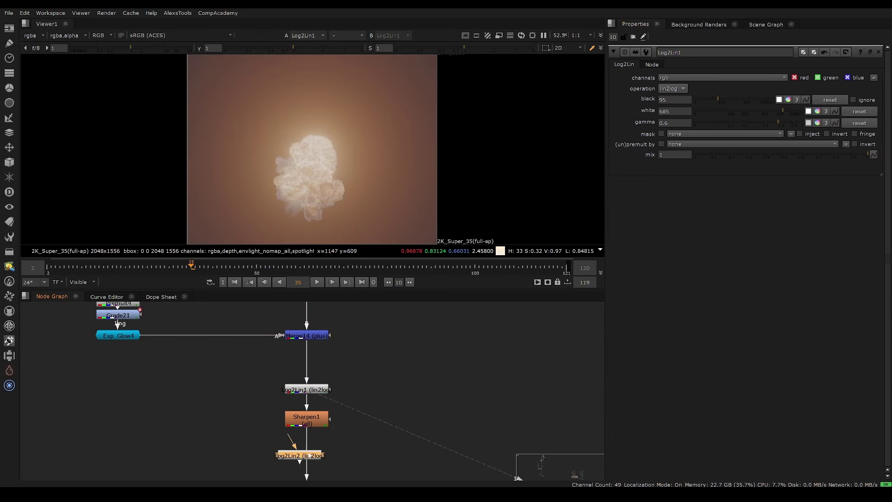
left_click_drag(308, 454, 322, 453)
key("1")
double_click(323, 454)
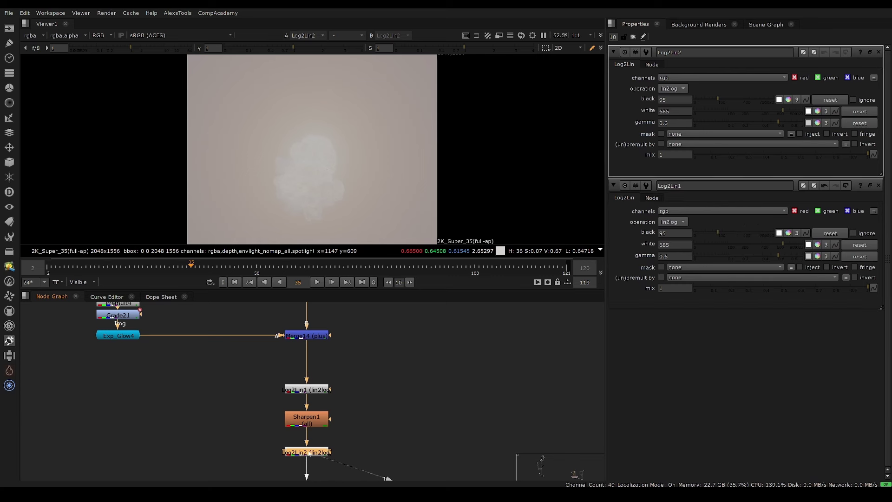
middle_click_drag(309, 453, 303, 423)
left_click(881, 191)
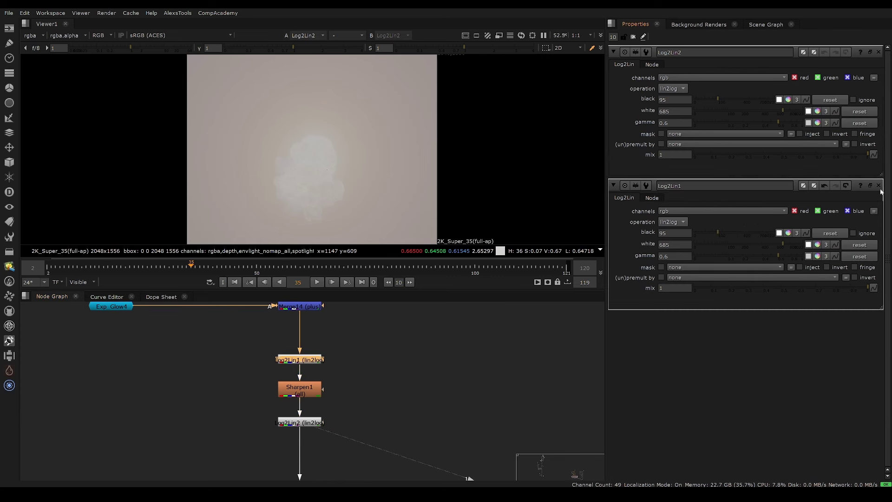
left_click(879, 186)
left_click(682, 79)
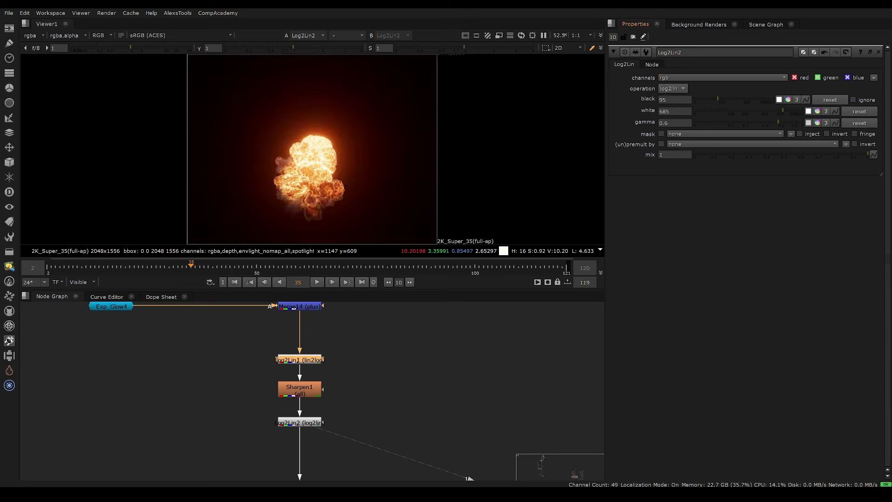
Step: Space the two Log2Lin nodes evenly around Sharpen1 and select Sharpen1
key("1")
left_click(311, 390)
key("1")
left_click(309, 391)
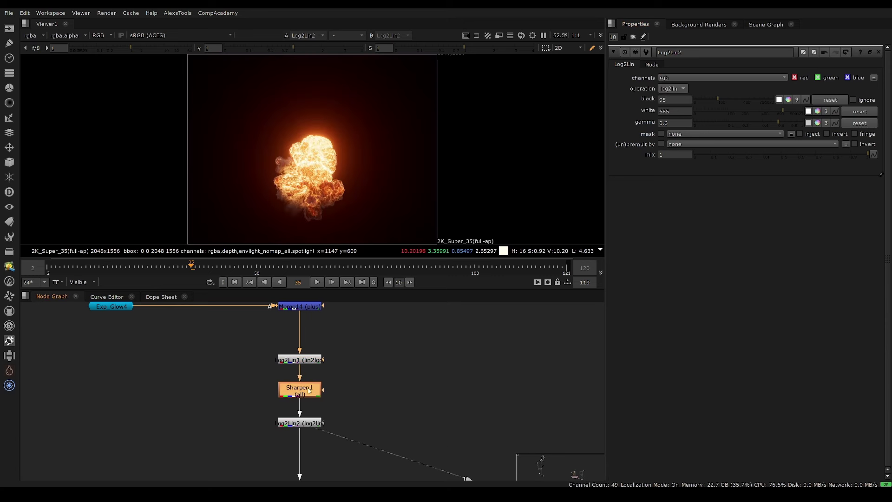
scroll(314, 401, "up", 3)
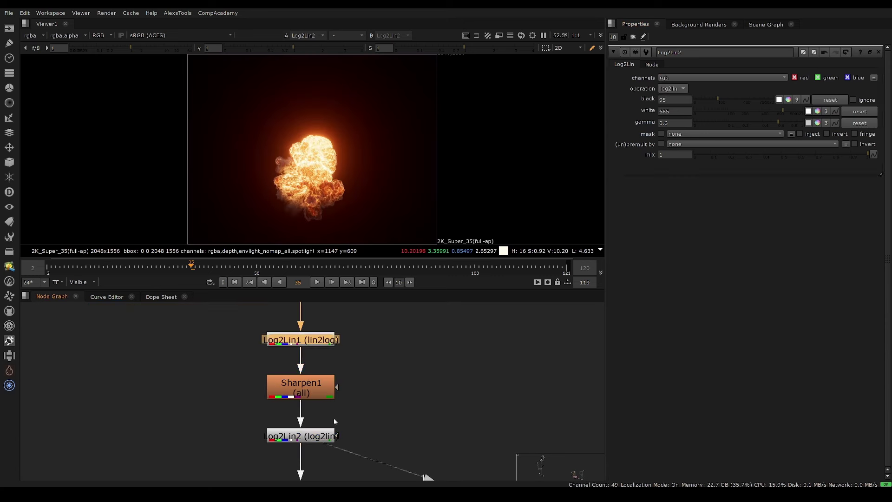
left_click(321, 343)
left_click_drag(375, 405, 226, 460)
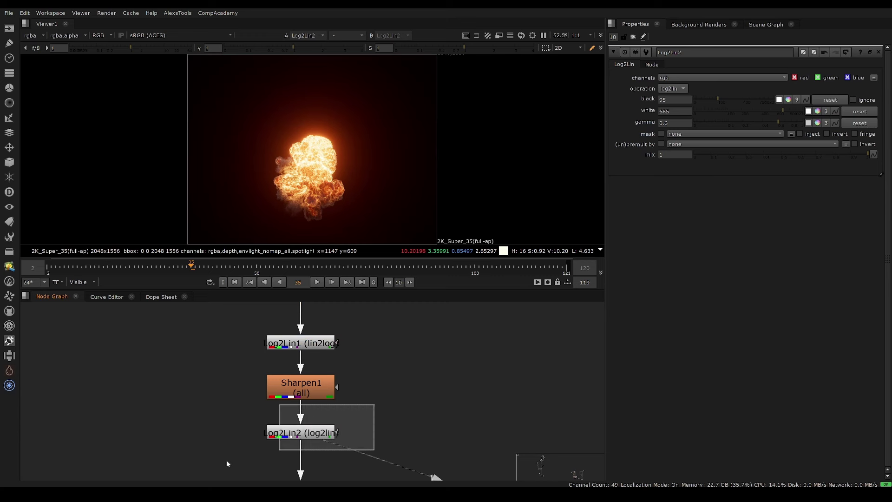
left_click(323, 342)
left_click_drag(409, 358, 205, 396)
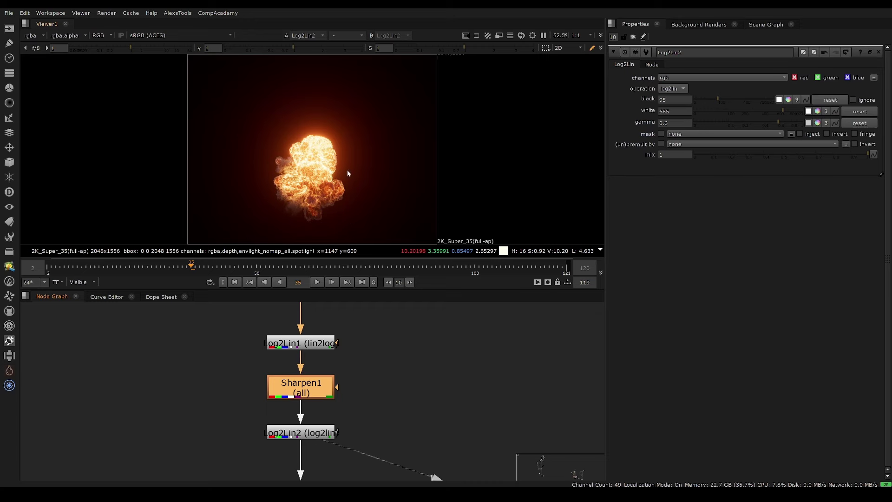
Step: Examine the explosion's detail in a full-screen close-up with Sharpen1 disabled and enabled
scroll(315, 176, "up", 5)
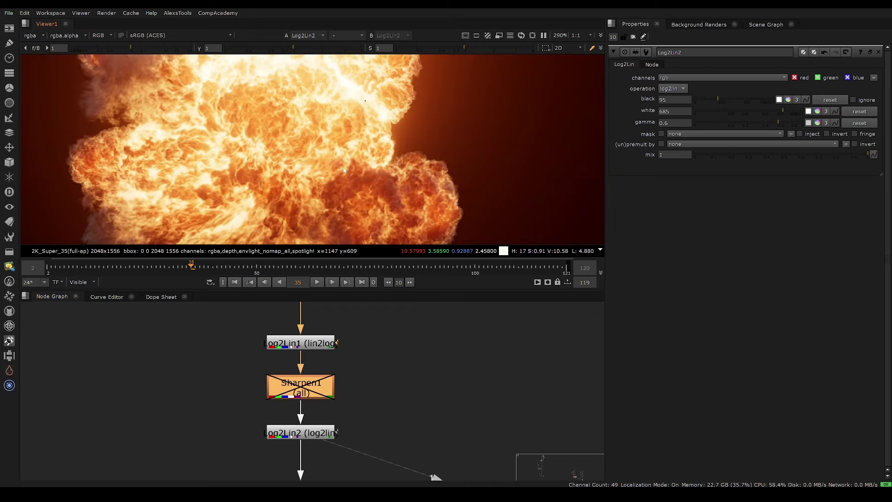
key("space")
scroll(480, 304, "up", 3)
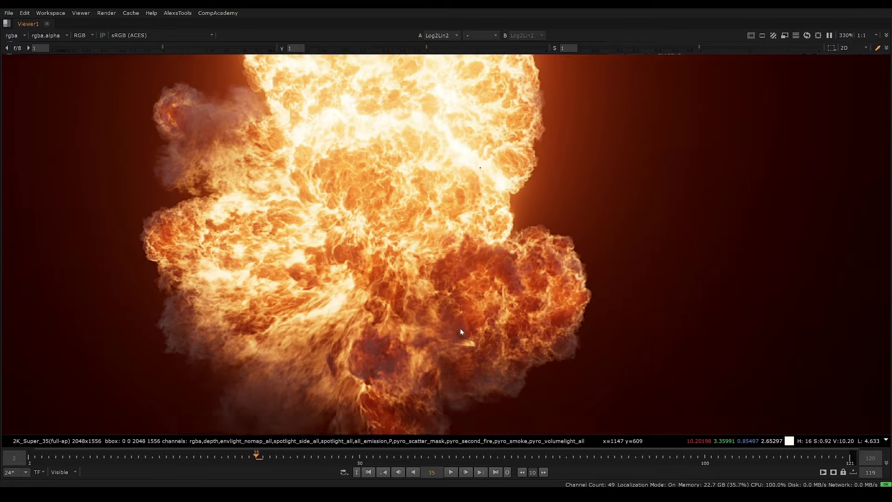
middle_click_drag(461, 331, 469, 352)
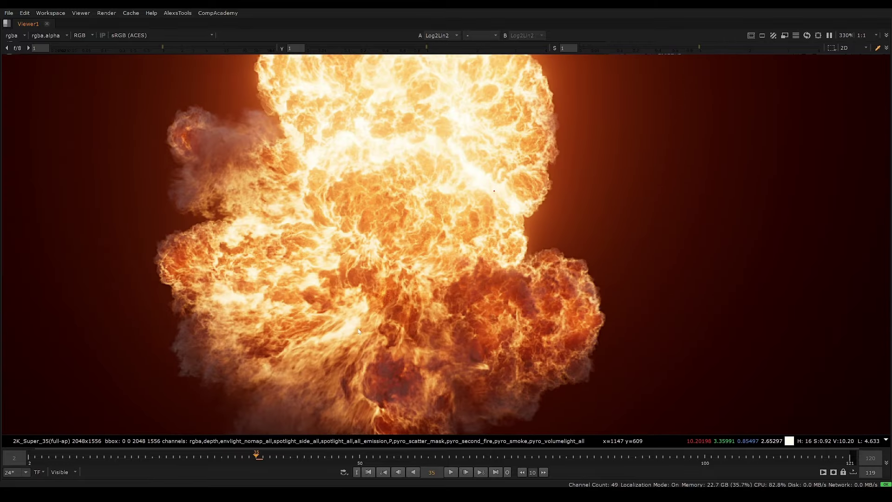
scroll(379, 317, "down", 2)
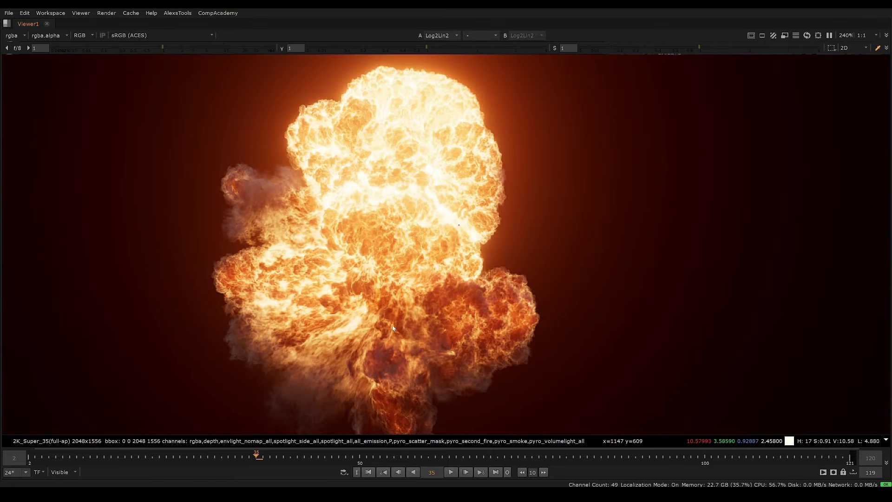
scroll(471, 301, "up", 12)
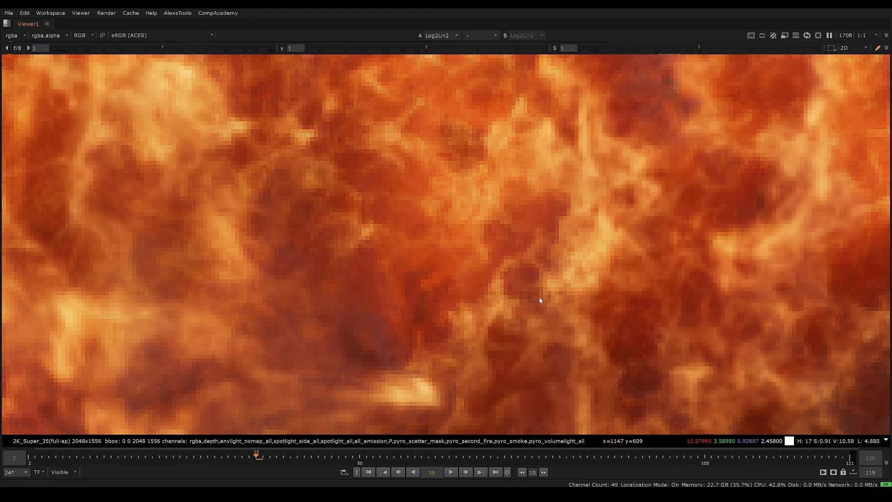
scroll(540, 300, "down", 18)
key("space")
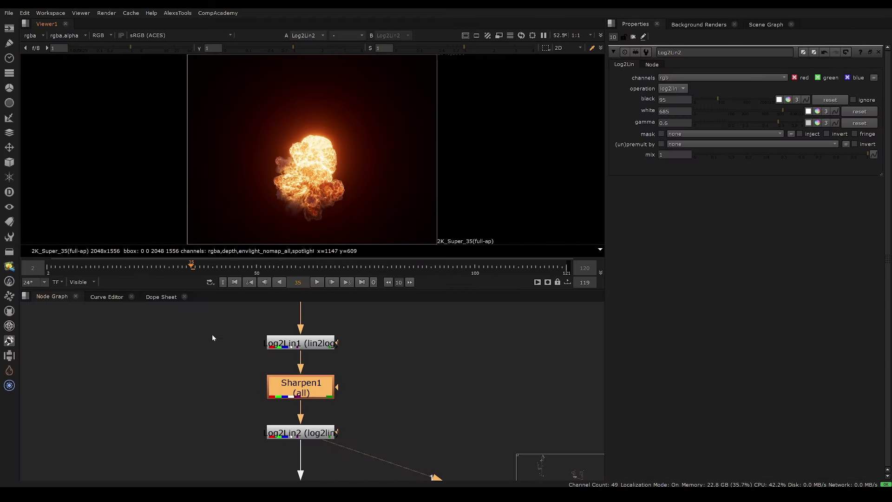
Step: Toggle Sharpen1 off and on in close-up and check the sharpening at frame 22
scroll(351, 200, "up", 9)
key("d")
key("d")
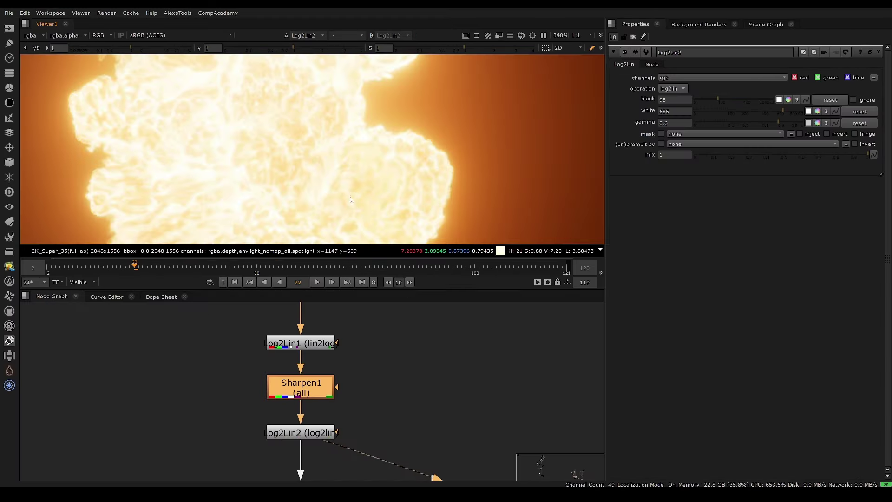
scroll(350, 210, "down", 5)
Step: Play the sharpened explosion full-screen, check its flames in close-up and scrub back to frame 42
key("space")
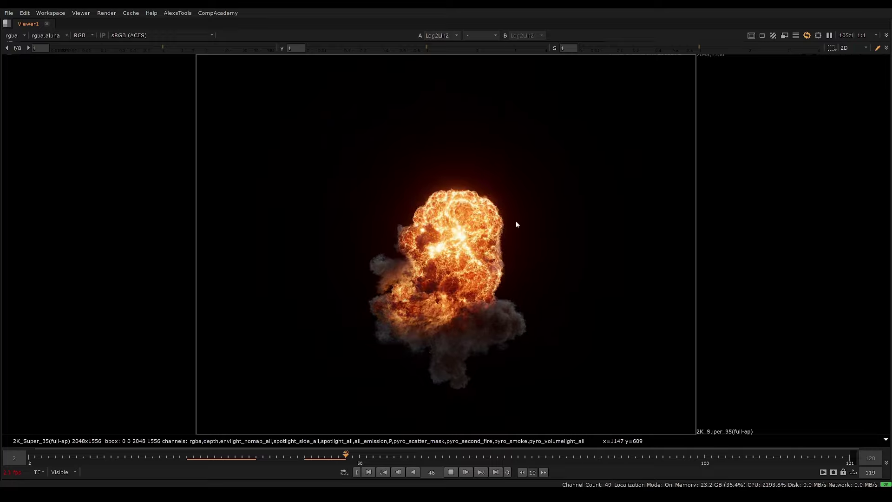
scroll(472, 274, "up", 3)
scroll(474, 263, "up", 4)
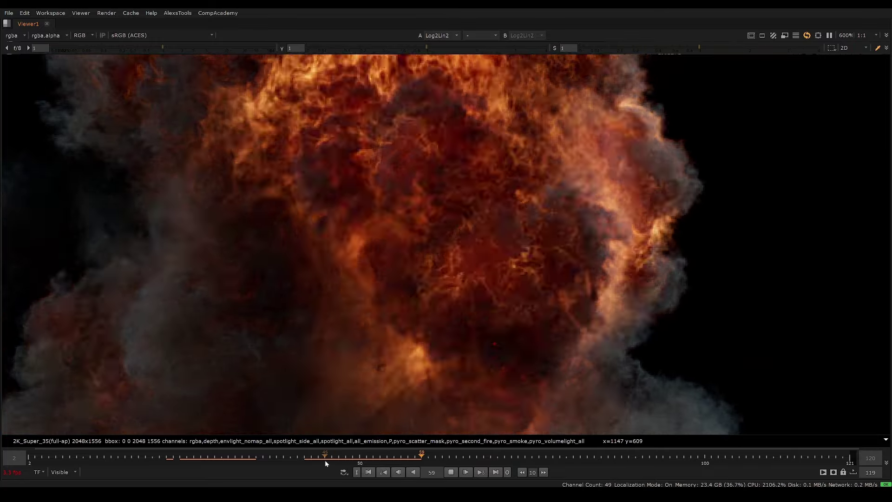
left_click_drag(325, 460, 281, 461)
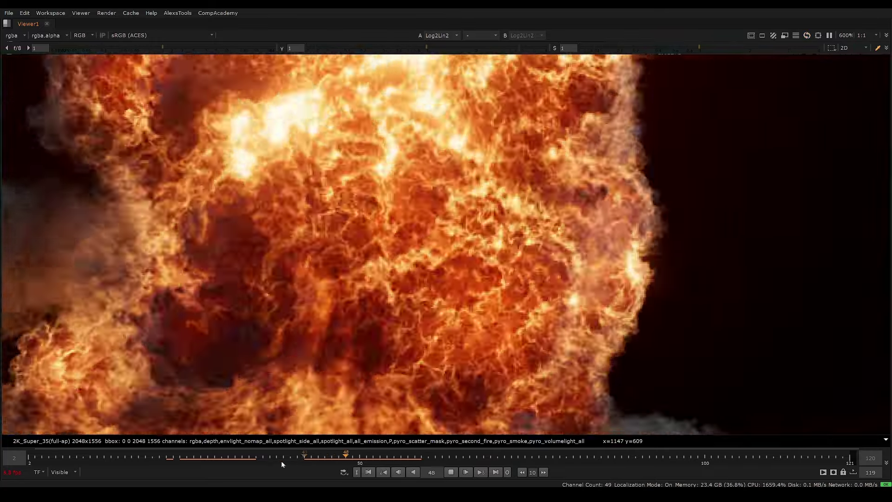
scroll(270, 217, "down", 7)
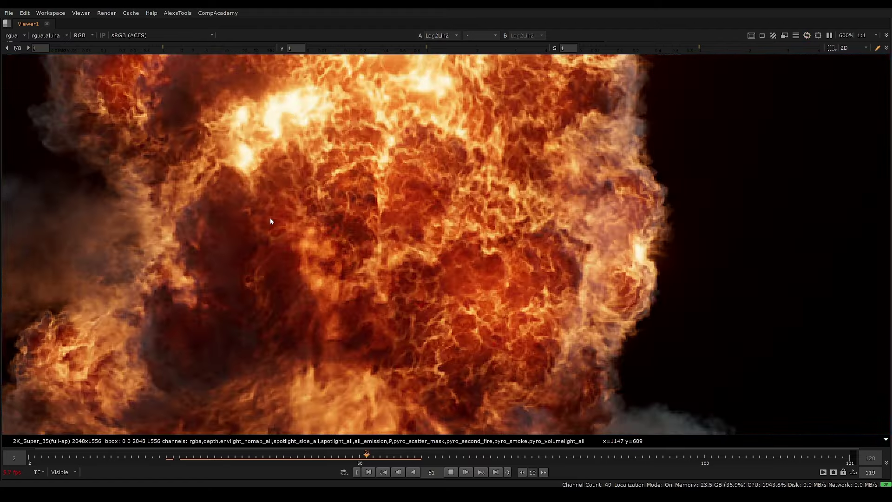
left_click(450, 471)
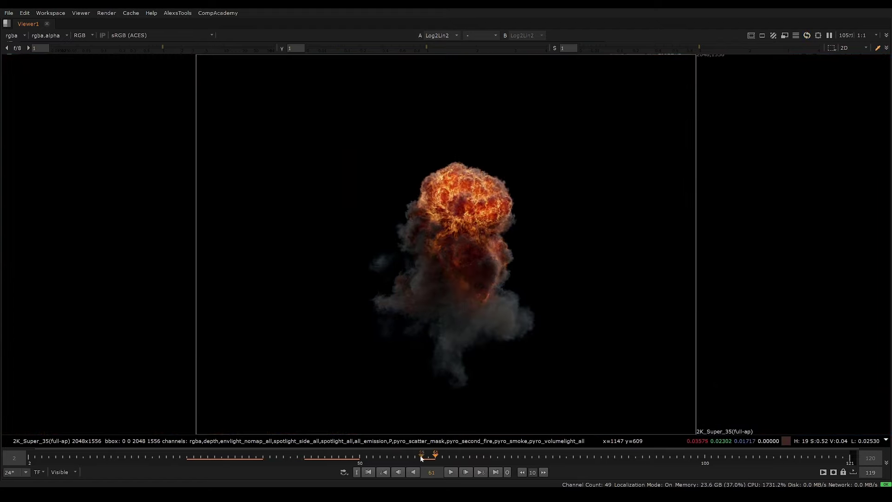
left_click_drag(423, 457, 304, 458)
Step: Review the finished node graph from the render input down to the sharpening and Write2 node
key("space")
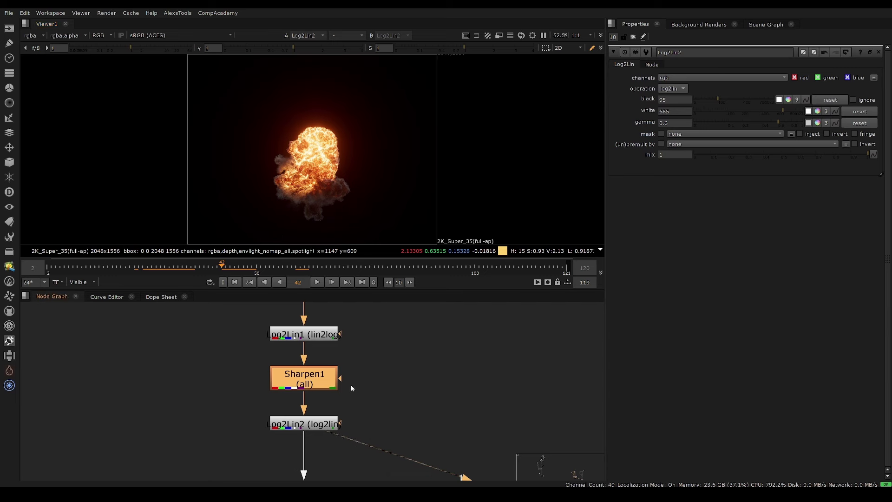
scroll(350, 386, "down", 6)
scroll(328, 405, "up", 6)
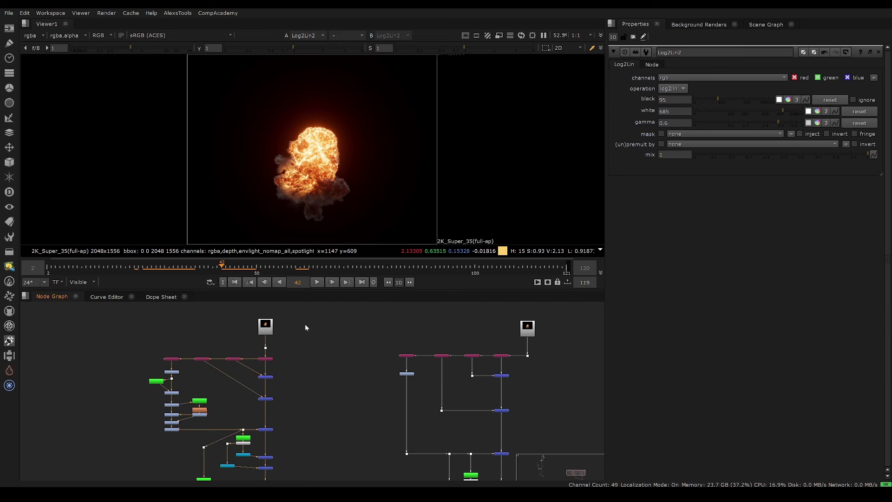
middle_click_drag(324, 407, 302, 327)
middle_click_drag(325, 425, 305, 310)
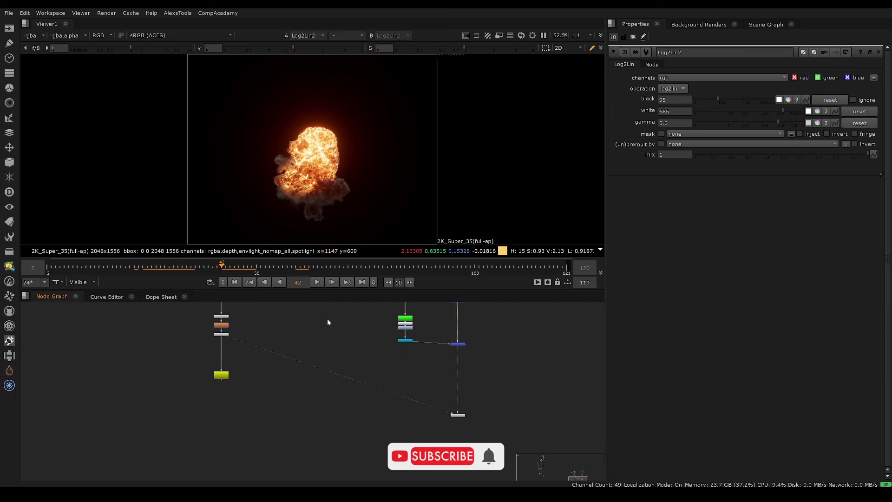
middle_click_drag(339, 408, 347, 356)
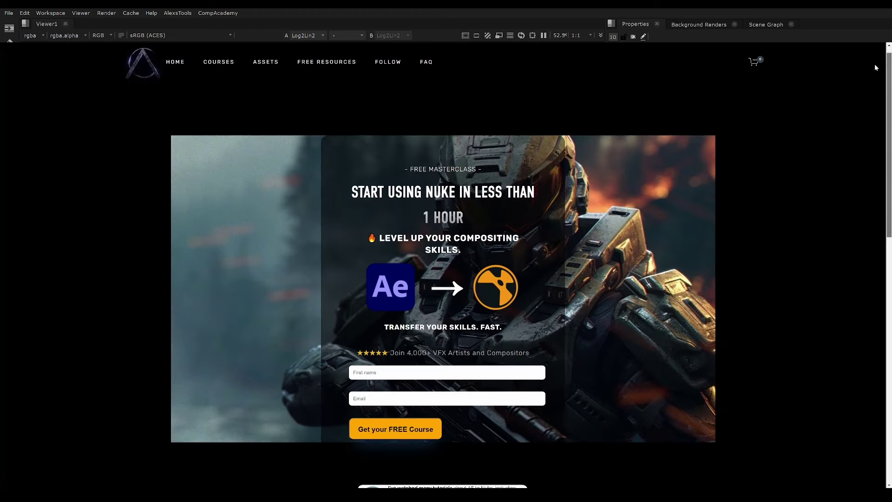
left_click_drag(875, 64, 874, 59)
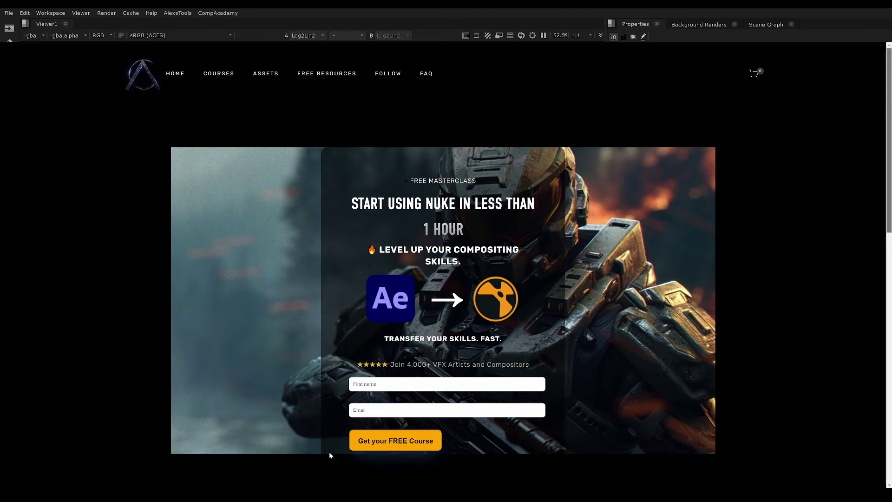